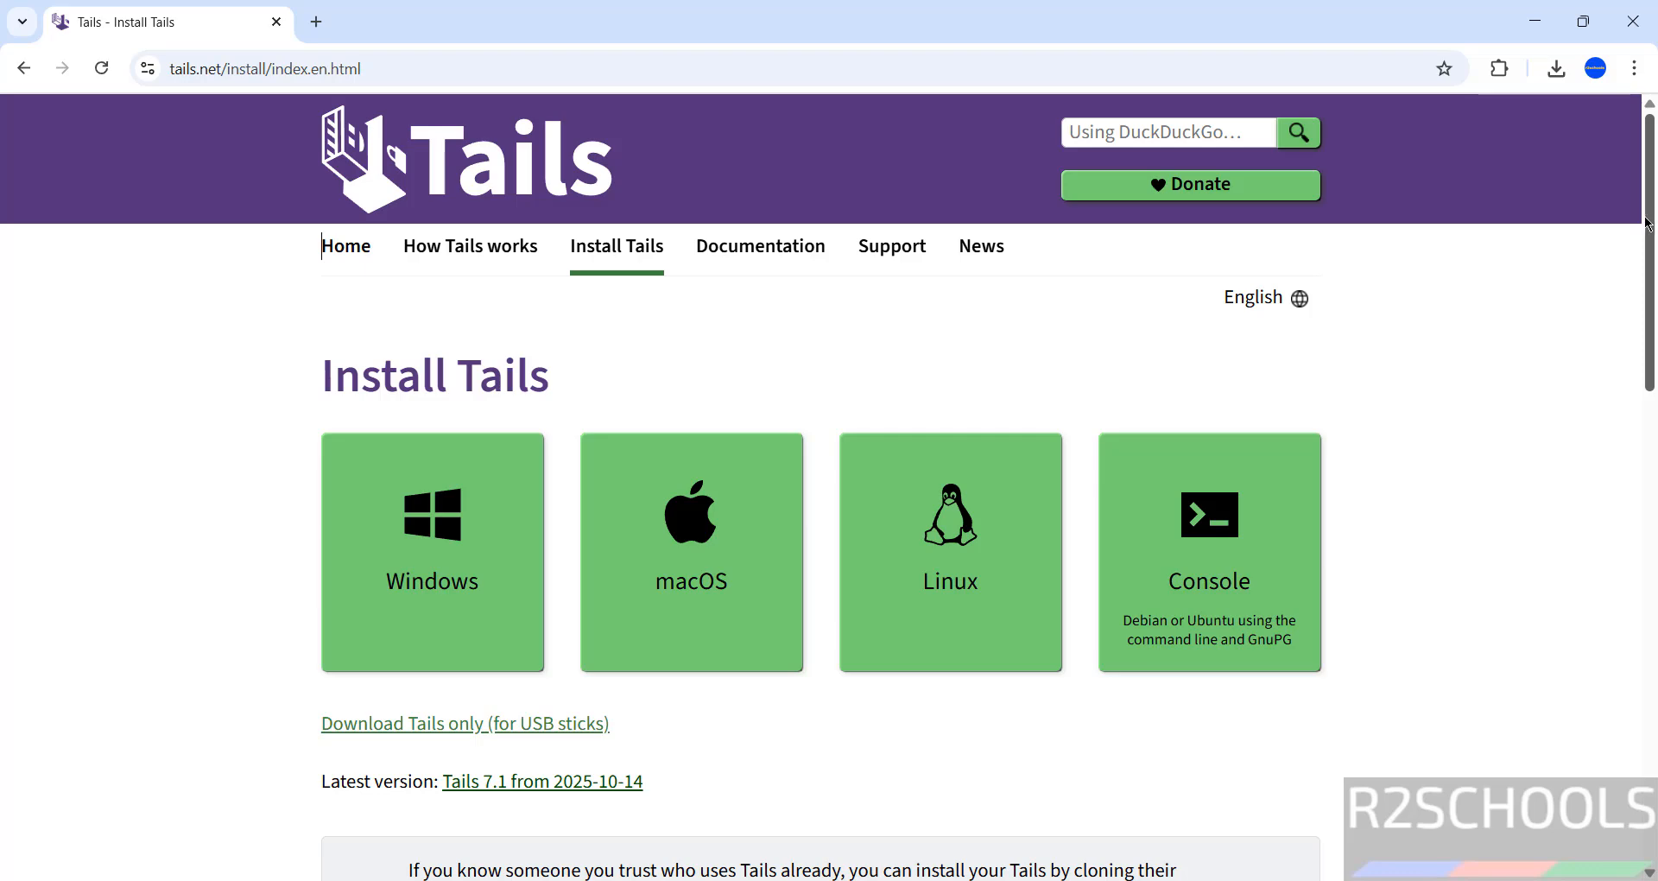
Step: Scroll the Install Tails page and follow the 'Burning a Tails DVD' link under Other options
left_click_drag(1651, 222, 1654, 547)
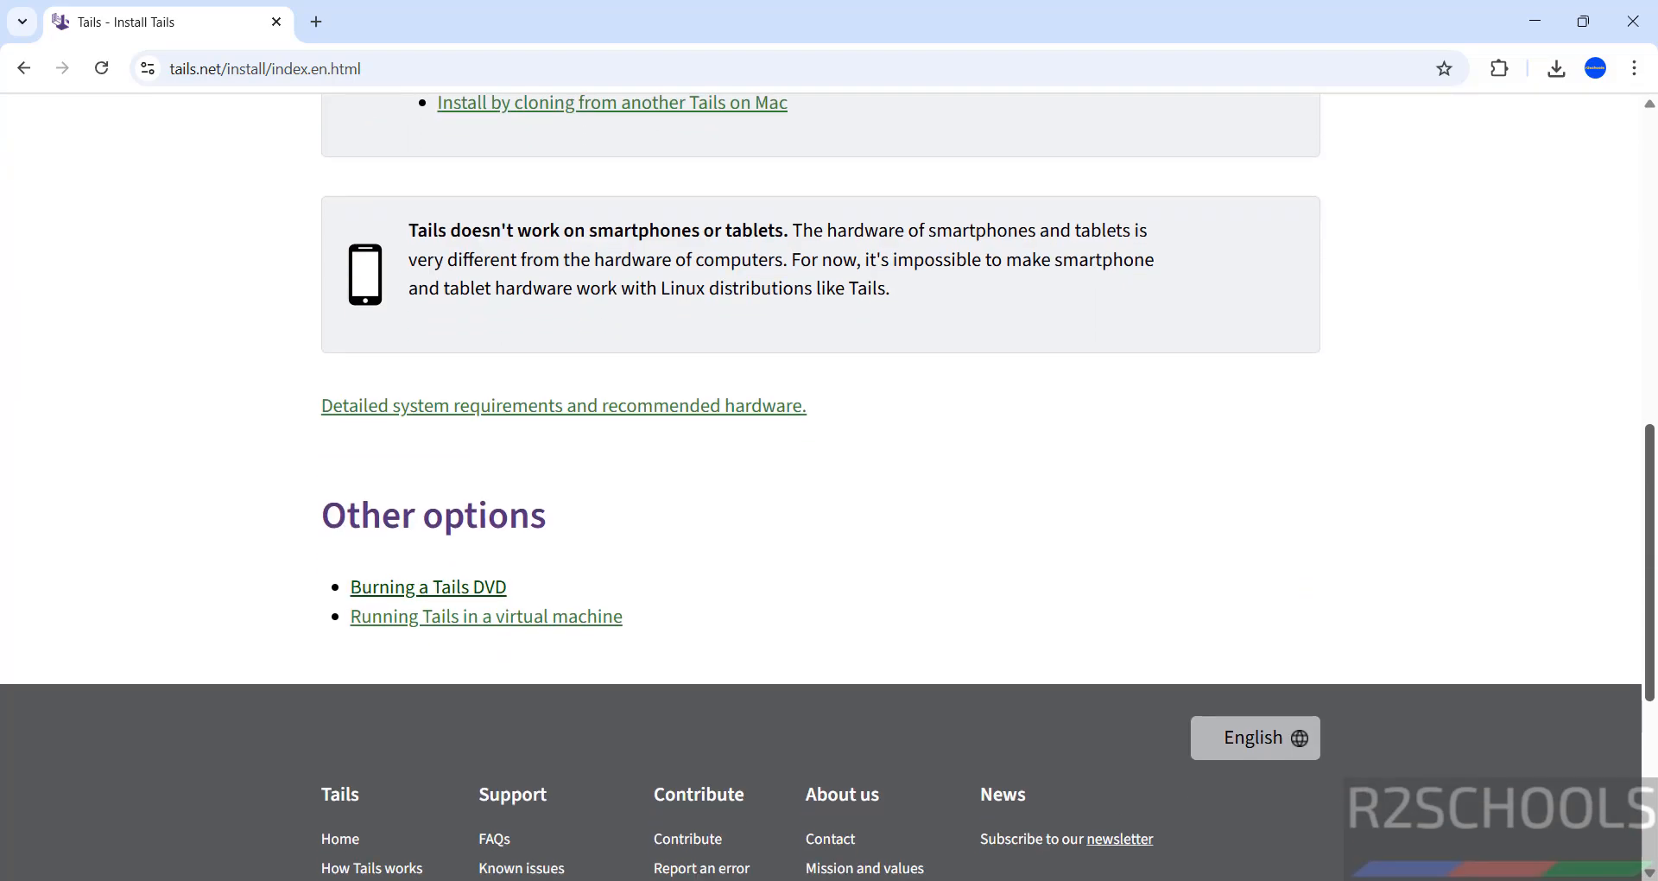
left_click(456, 590)
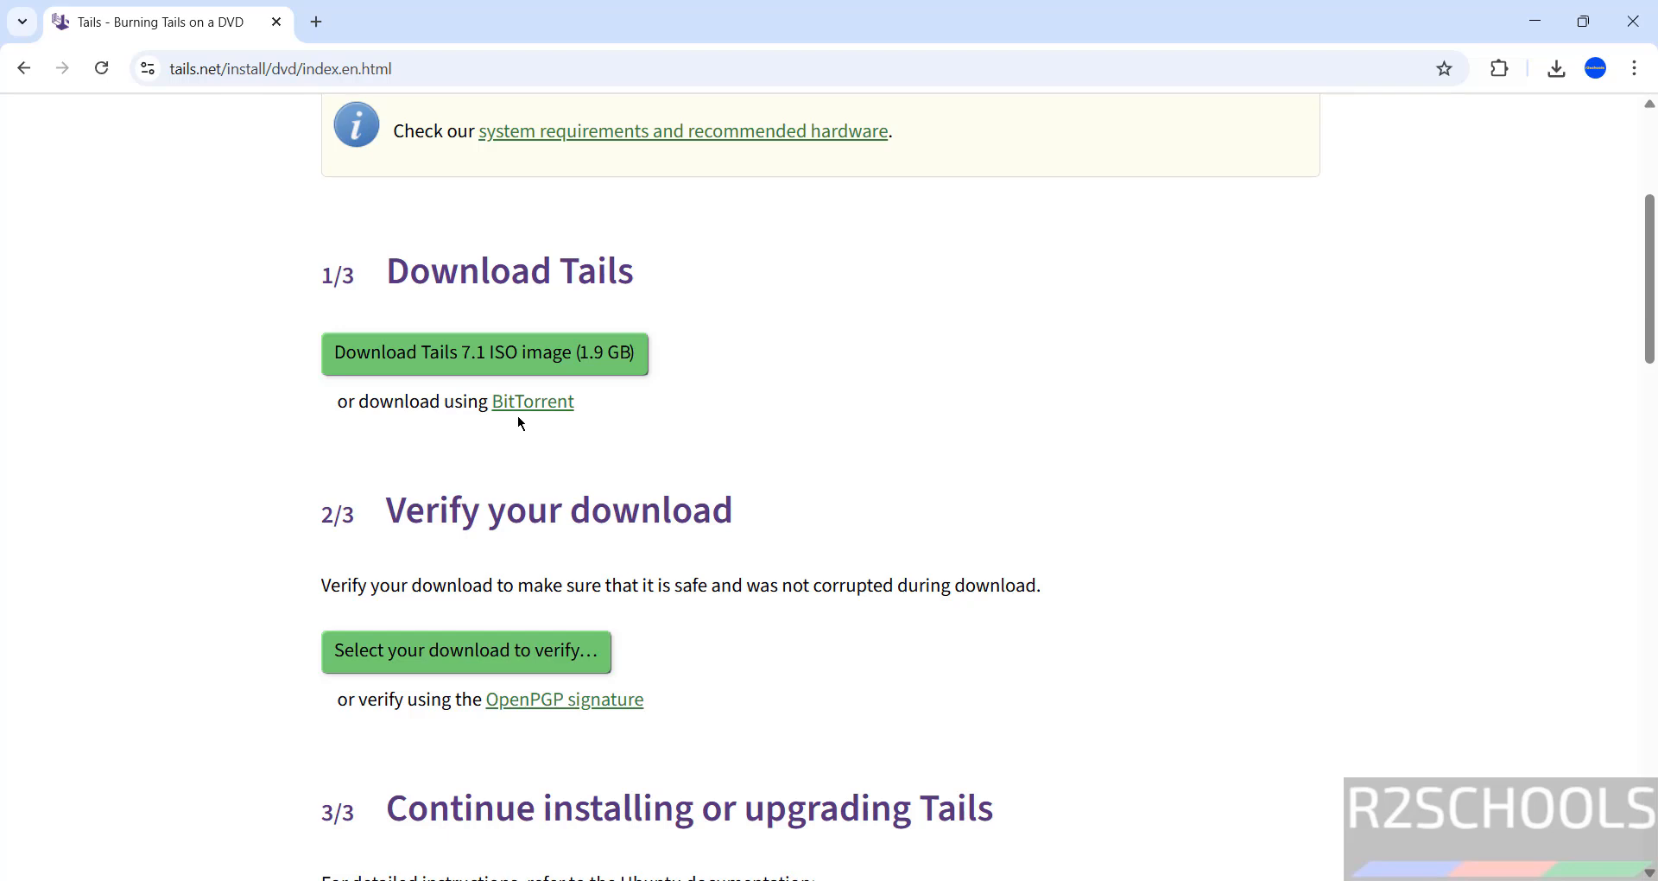
Step: Start a duplicate Tails 7.1 ISO download, then cancel it and remove it from Chrome's download history
left_click(369, 368)
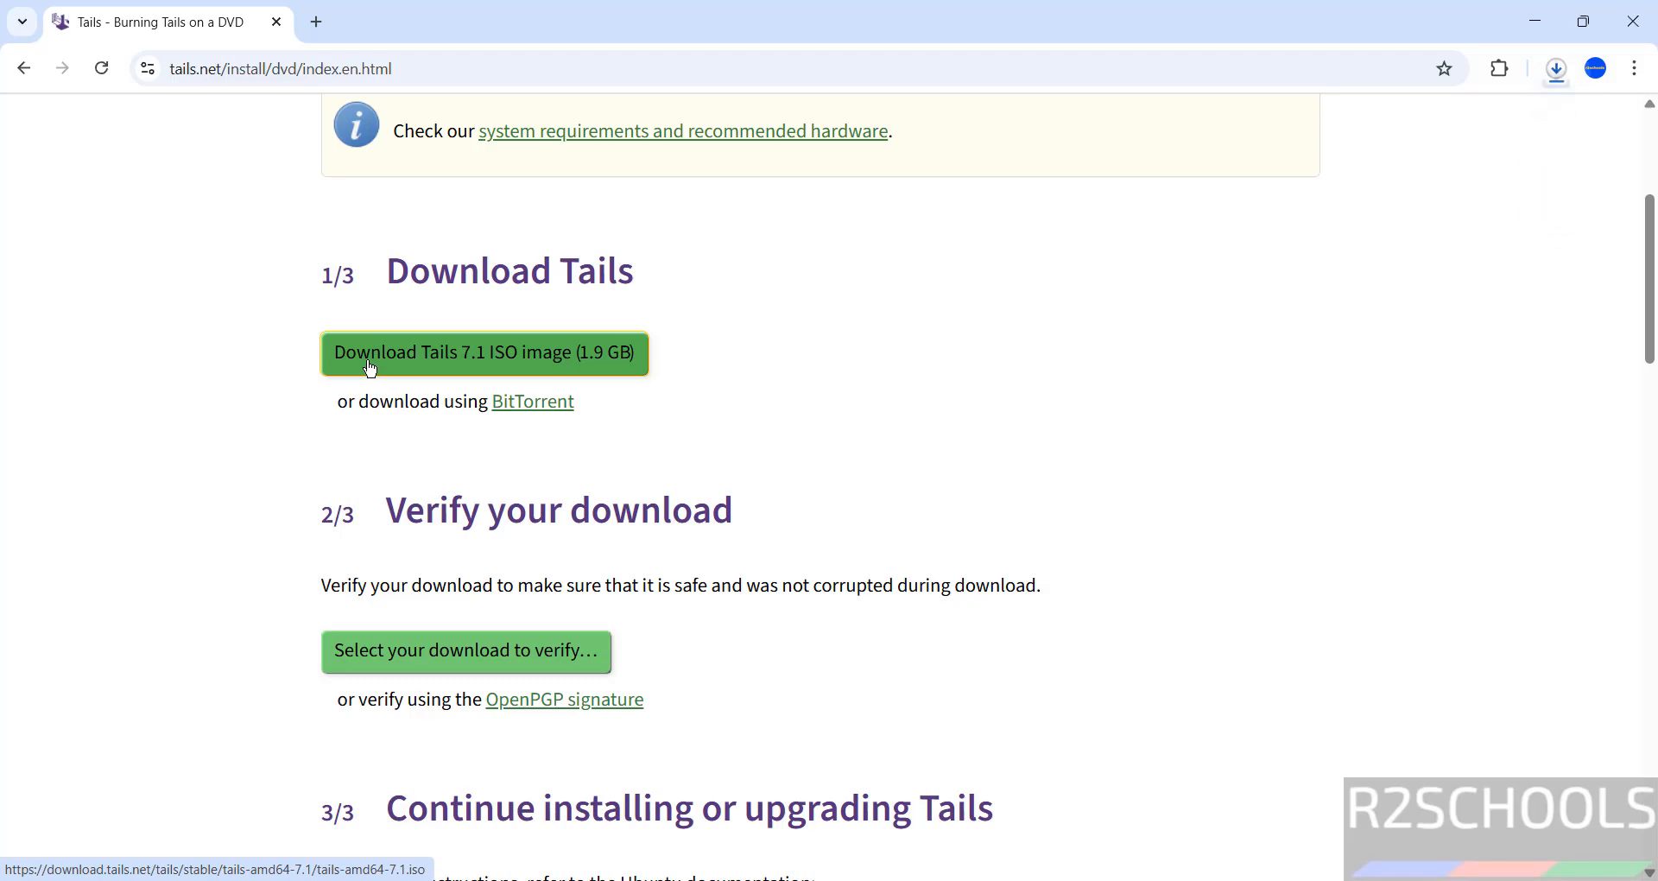
key("ctrl+j")
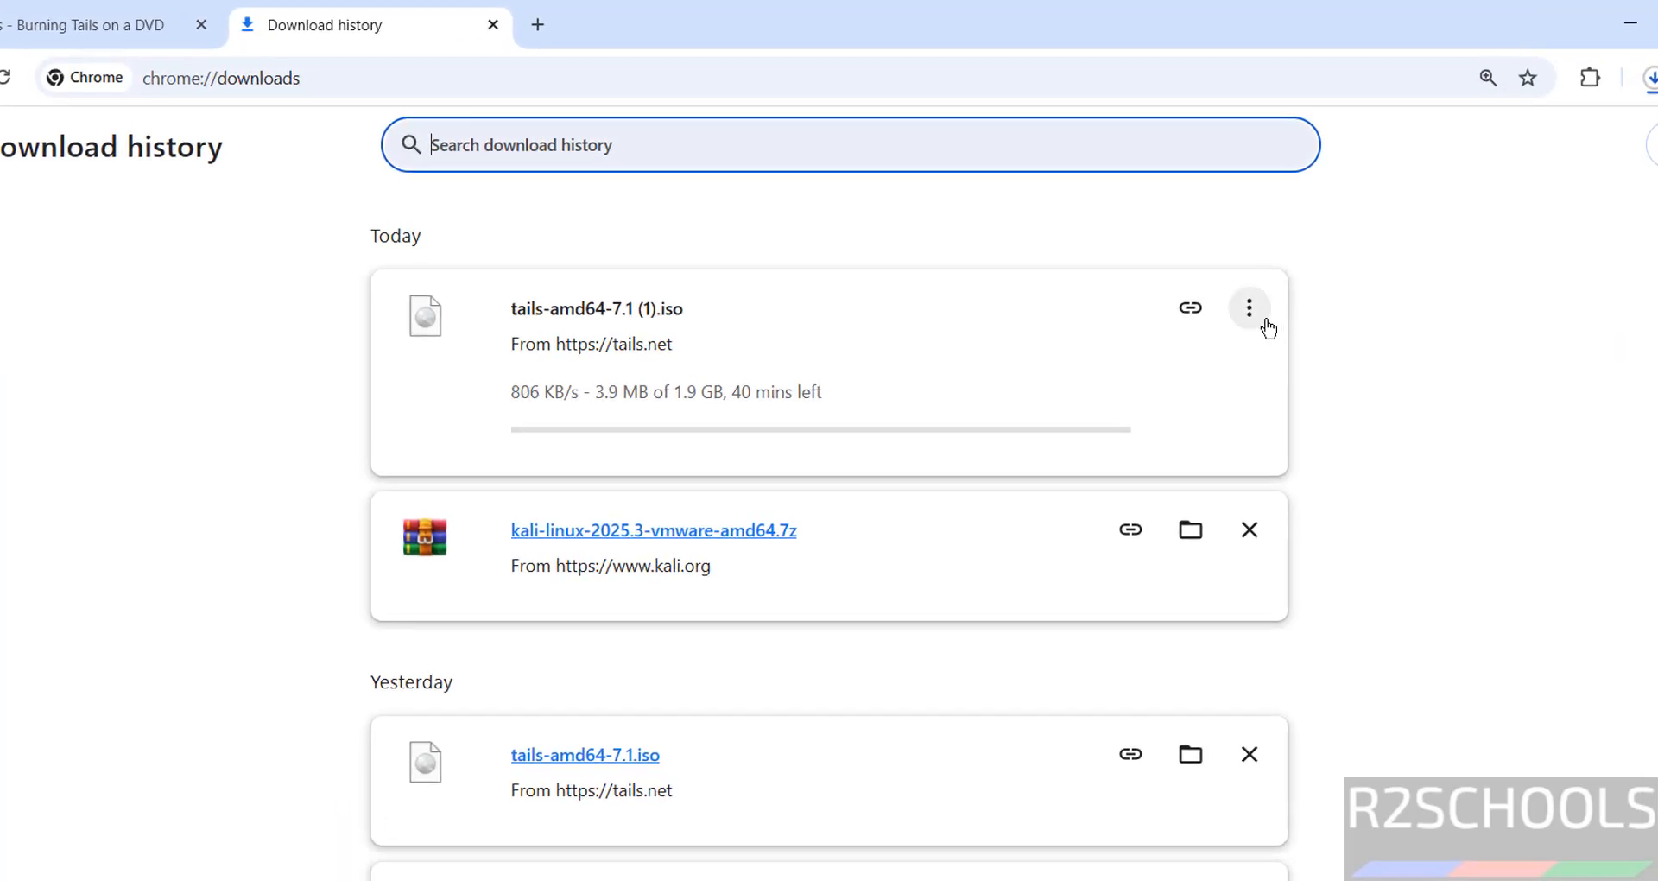
left_click(1249, 308)
left_click(1199, 368)
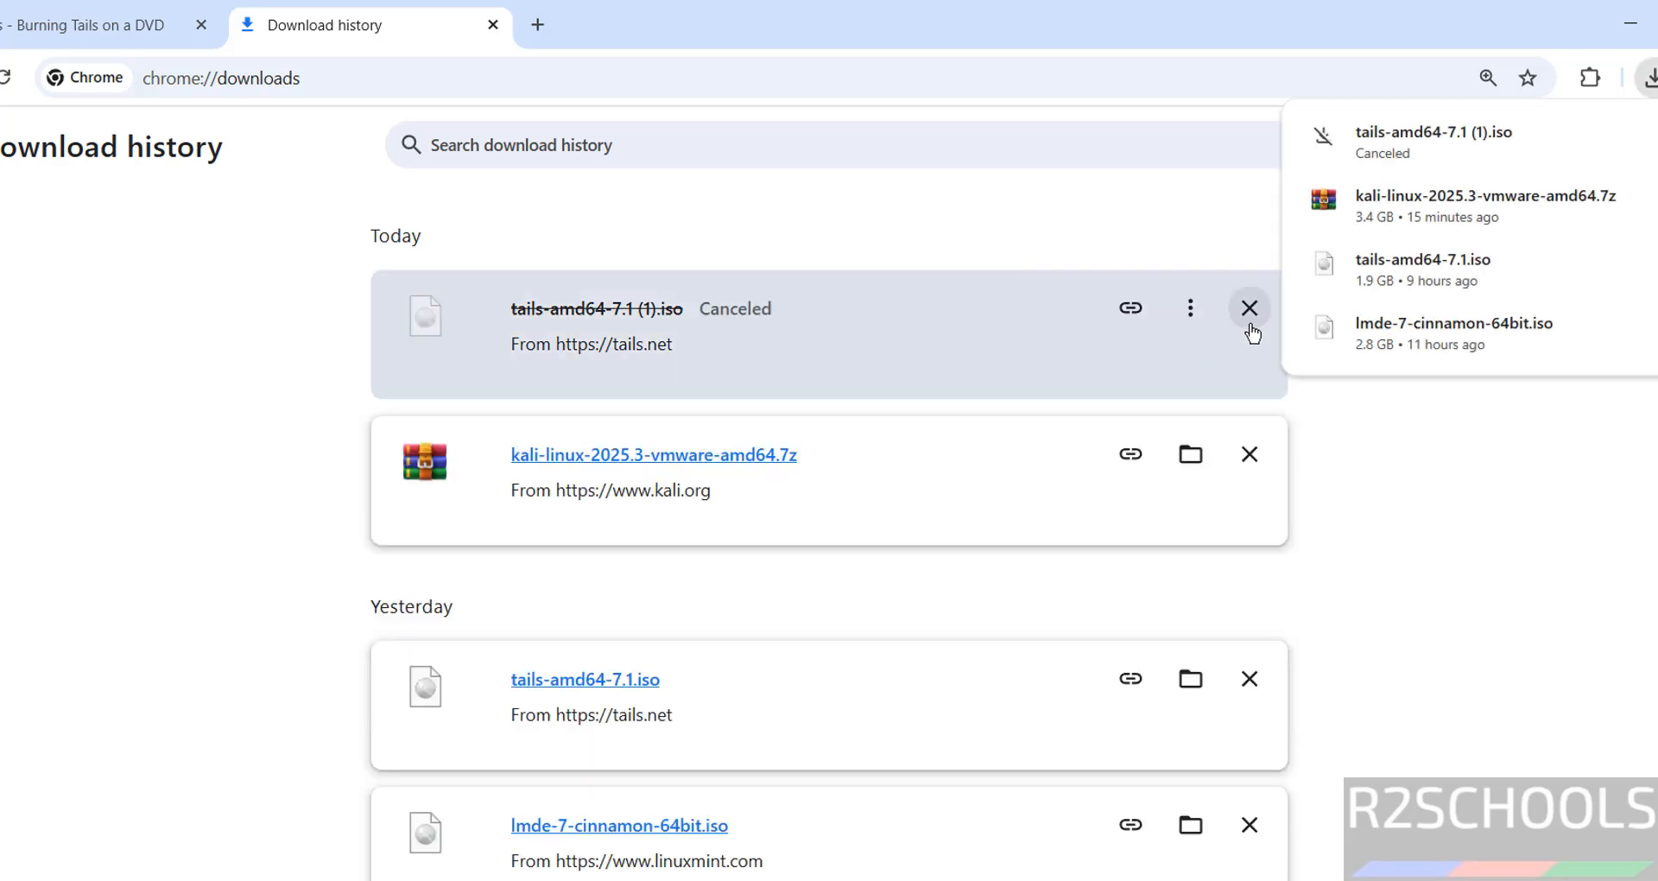
left_click(1249, 309)
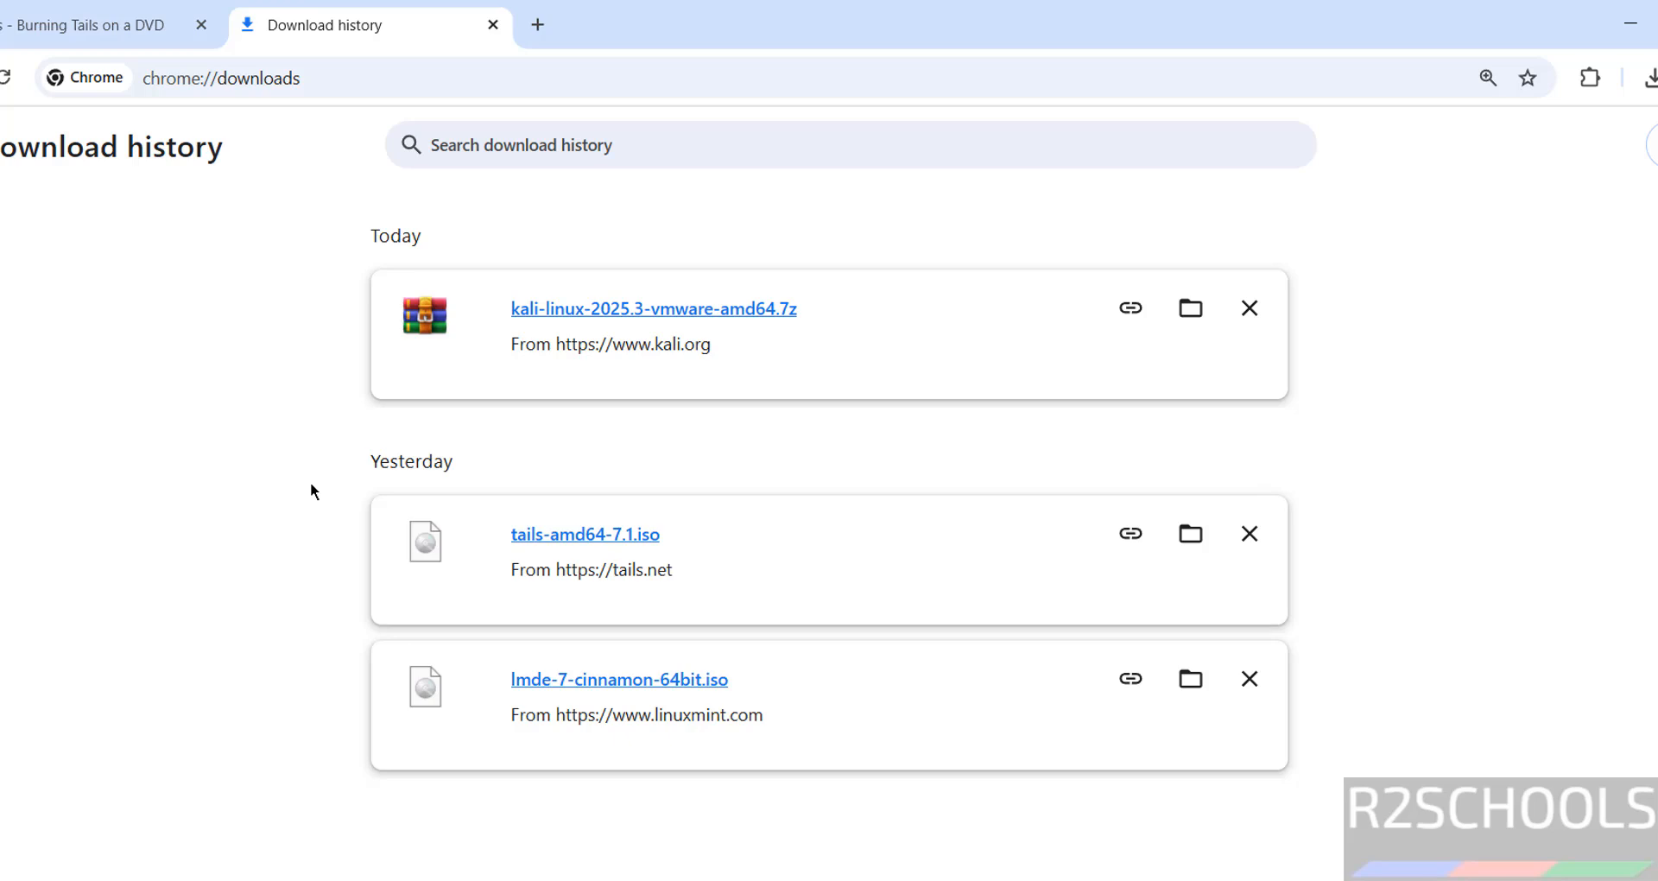
Step: Launch Oracle VirtualBox by searching 'virtua' in the Start menu
key("super")
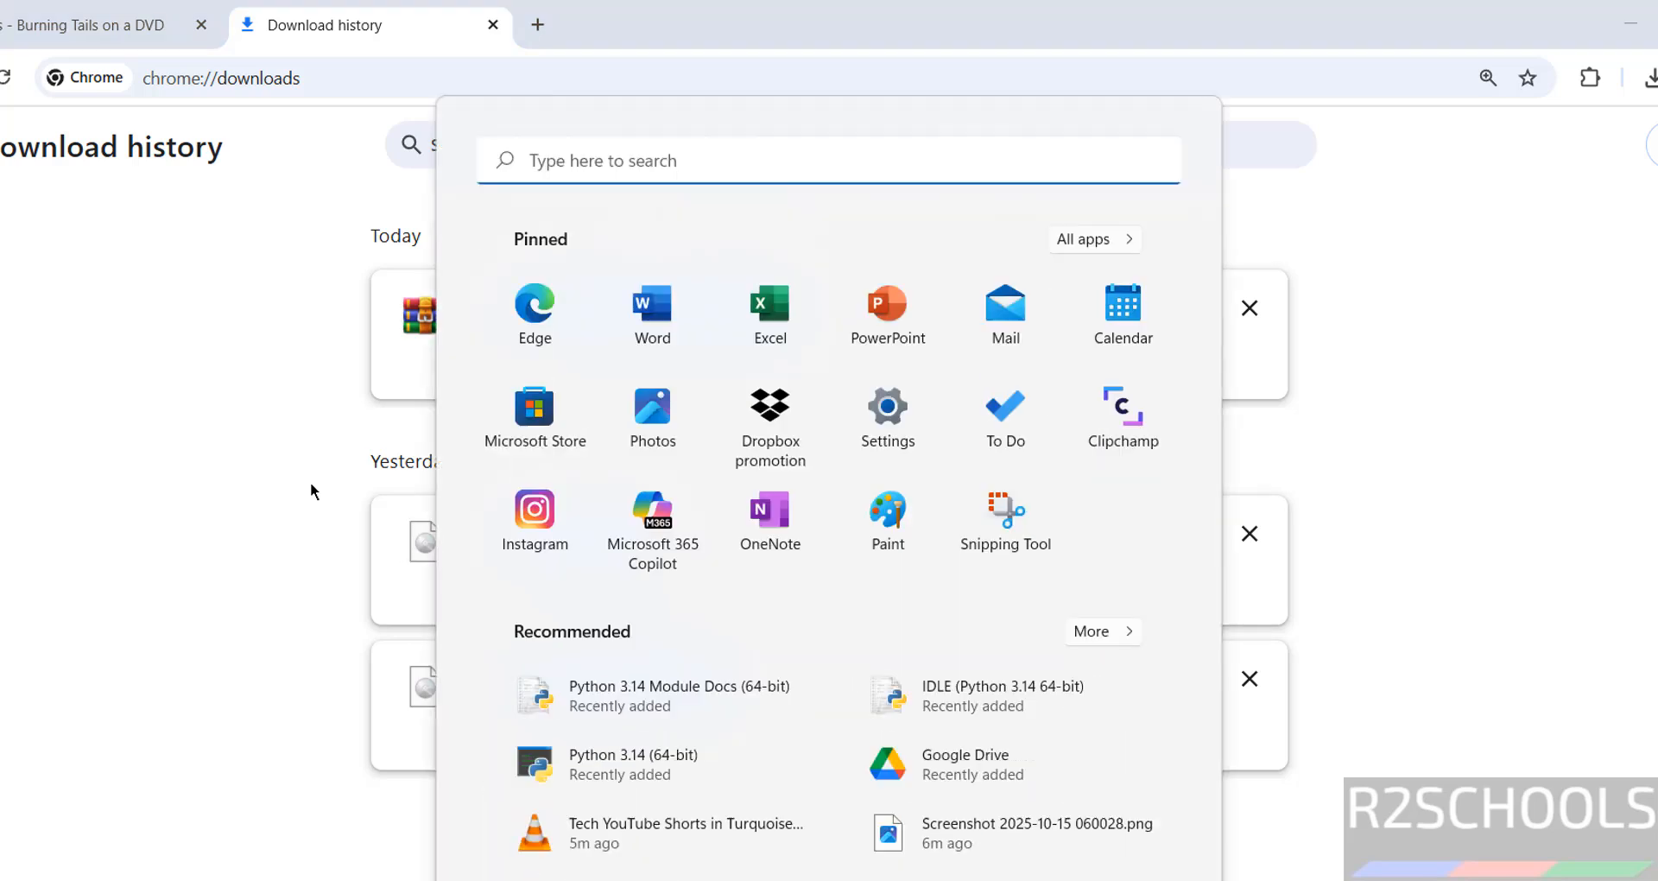
type("virtua")
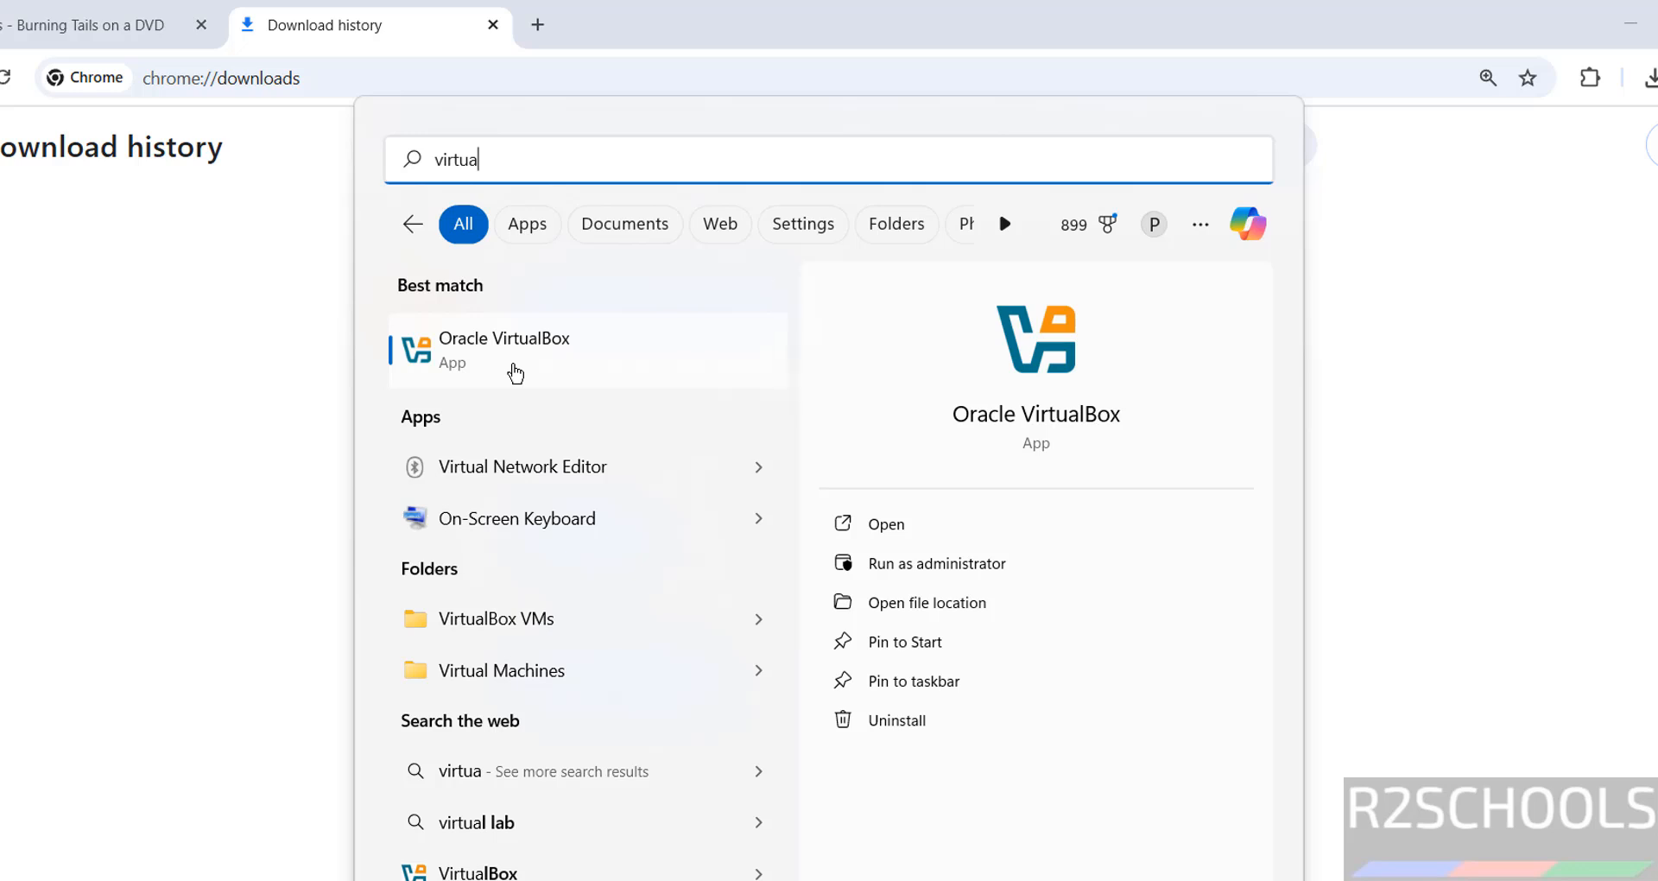
left_click(516, 373)
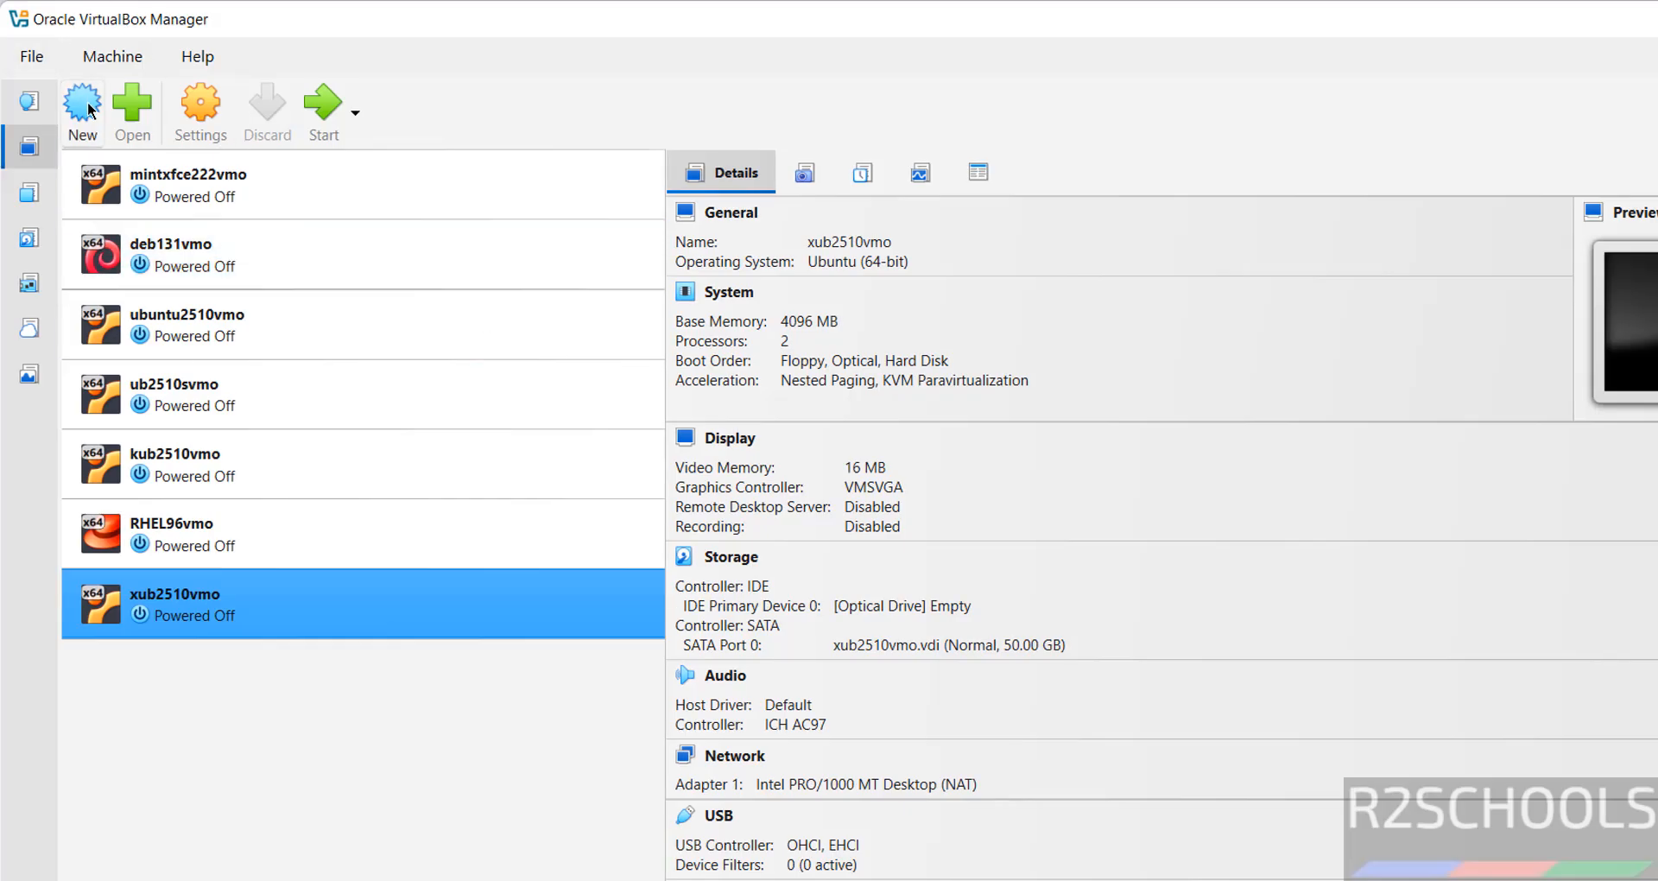
Step: Begin a new virtual machine named tailsos71vmo from Machine > New
left_click(96, 58)
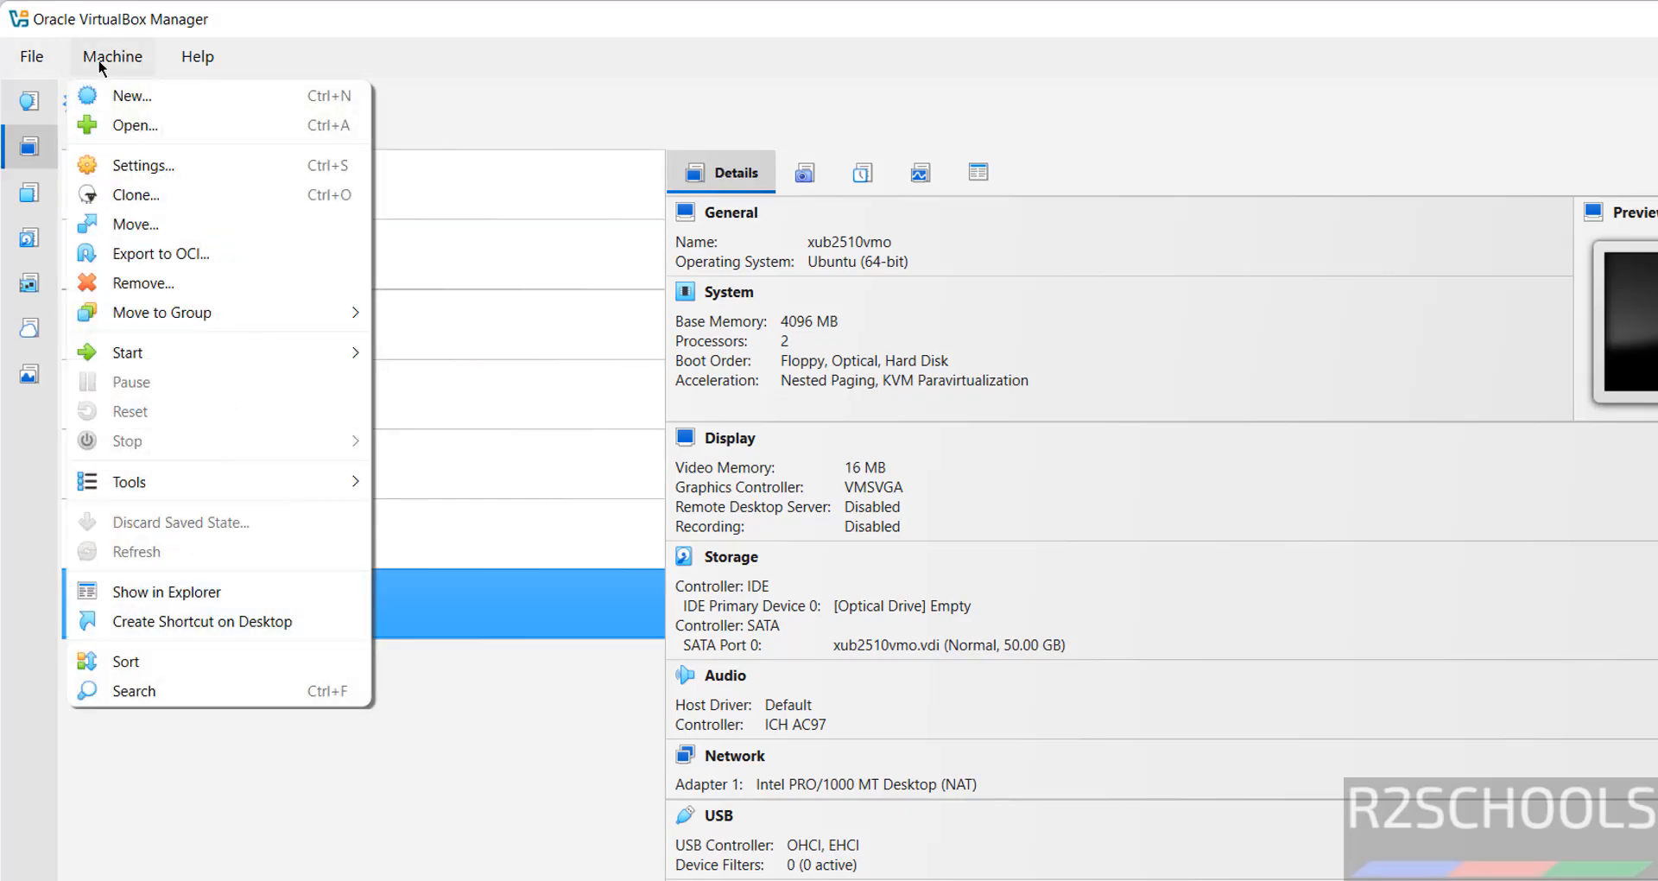
left_click(106, 100)
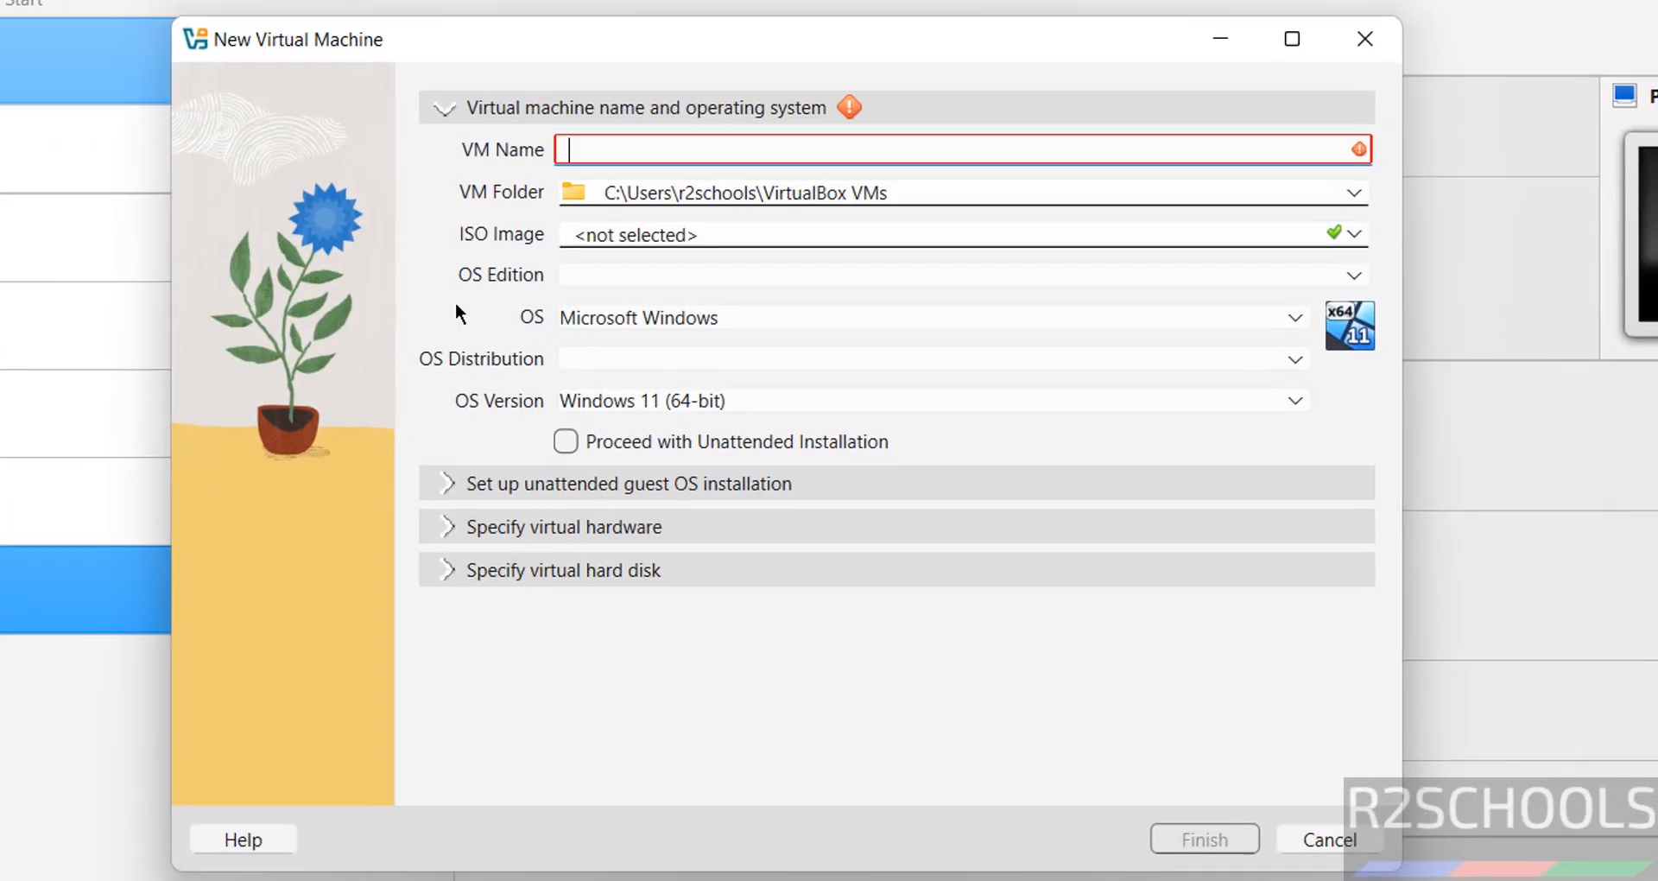
type("tail")
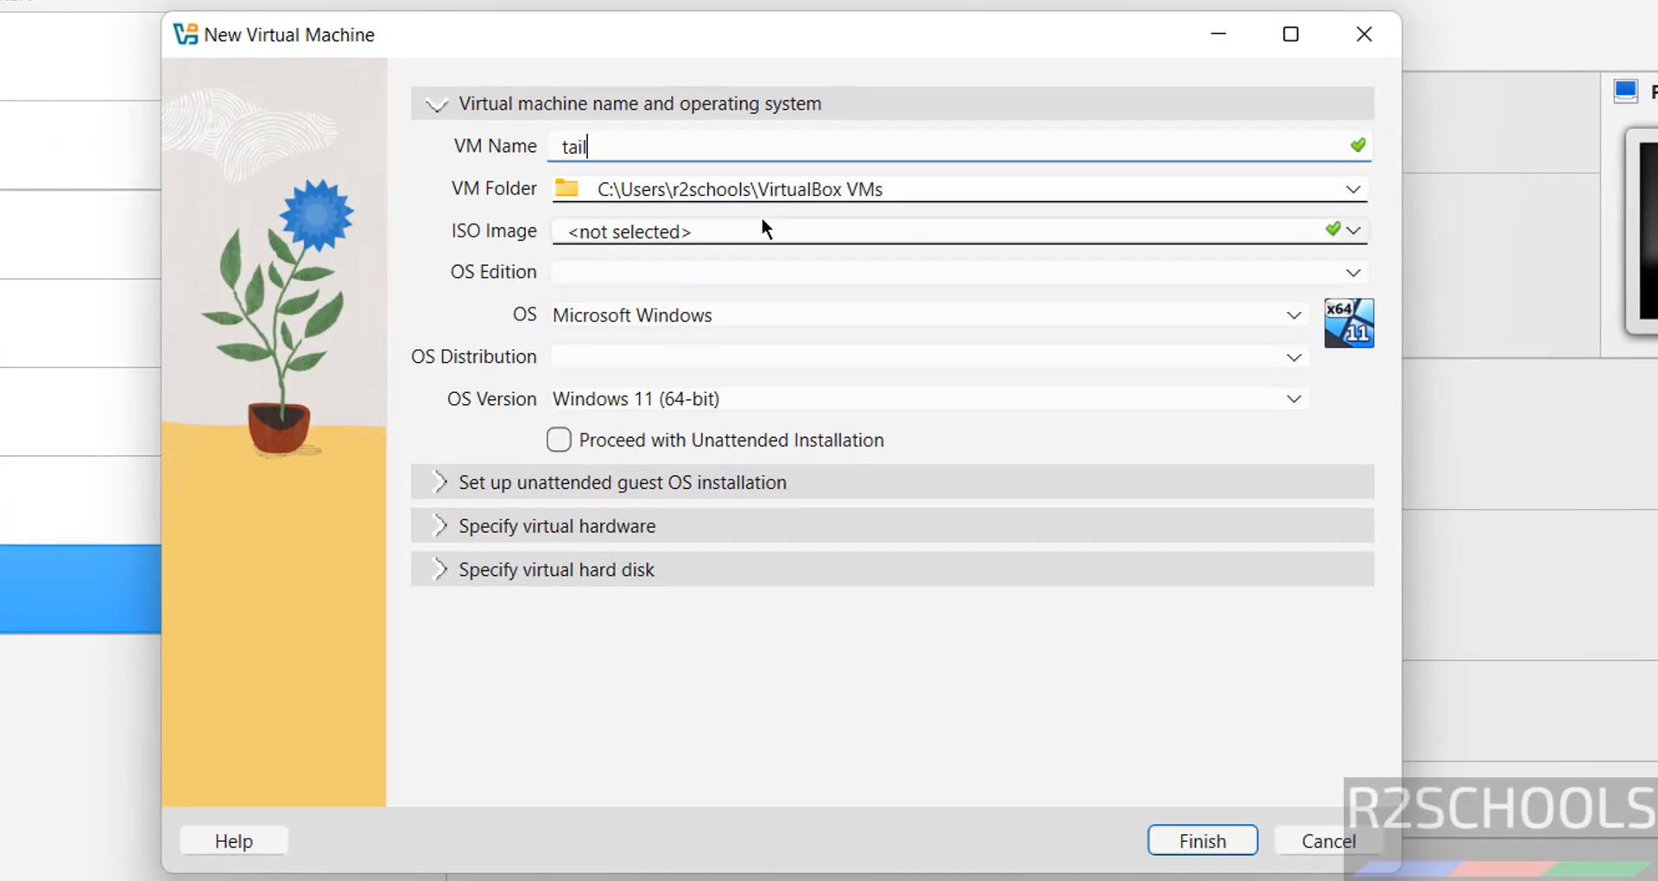
type("sos71vmo")
key("ctrl+a")
key("ctrl+c")
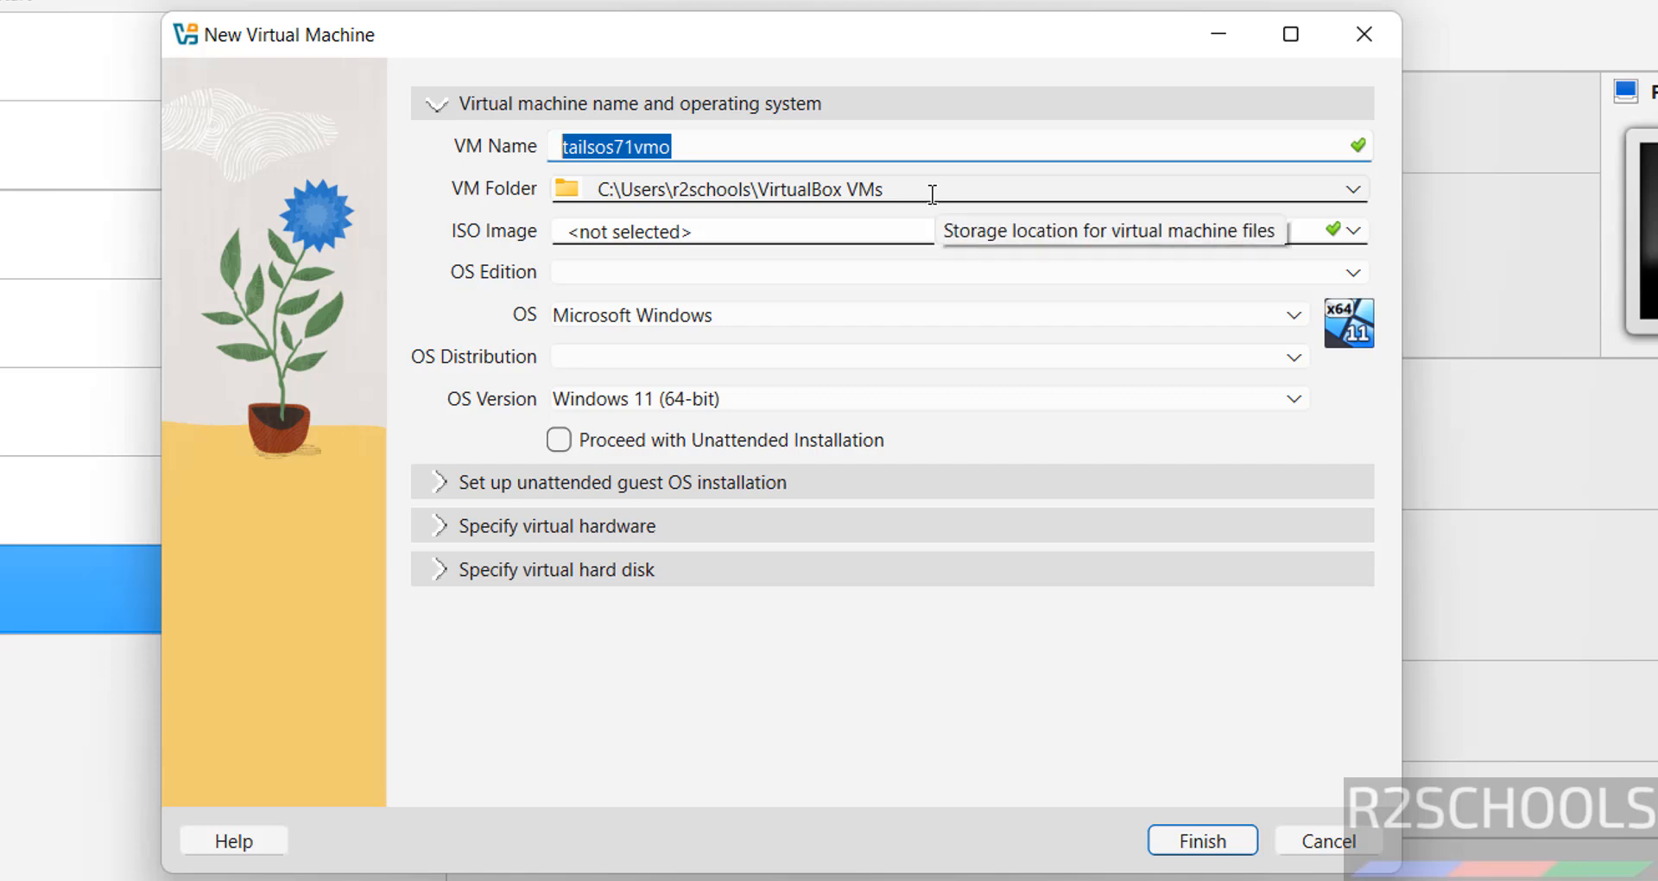
left_click(1353, 189)
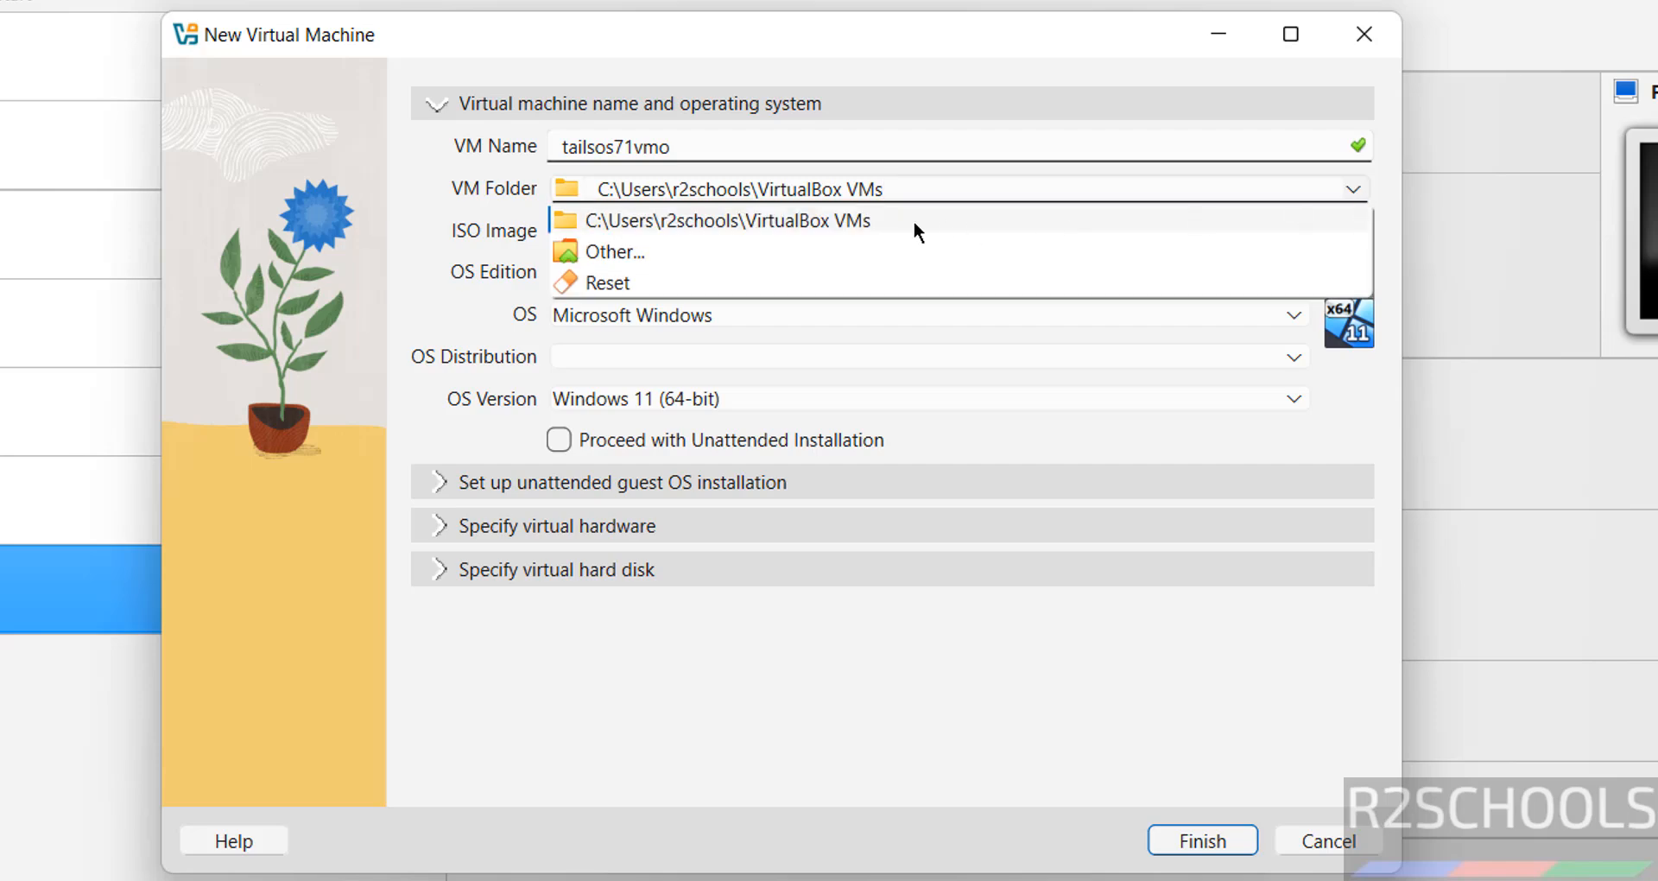
Step: Create a tailsos71vmo folder under E:\VMS on One Touch and use it as the VM Folder
left_click(771, 247)
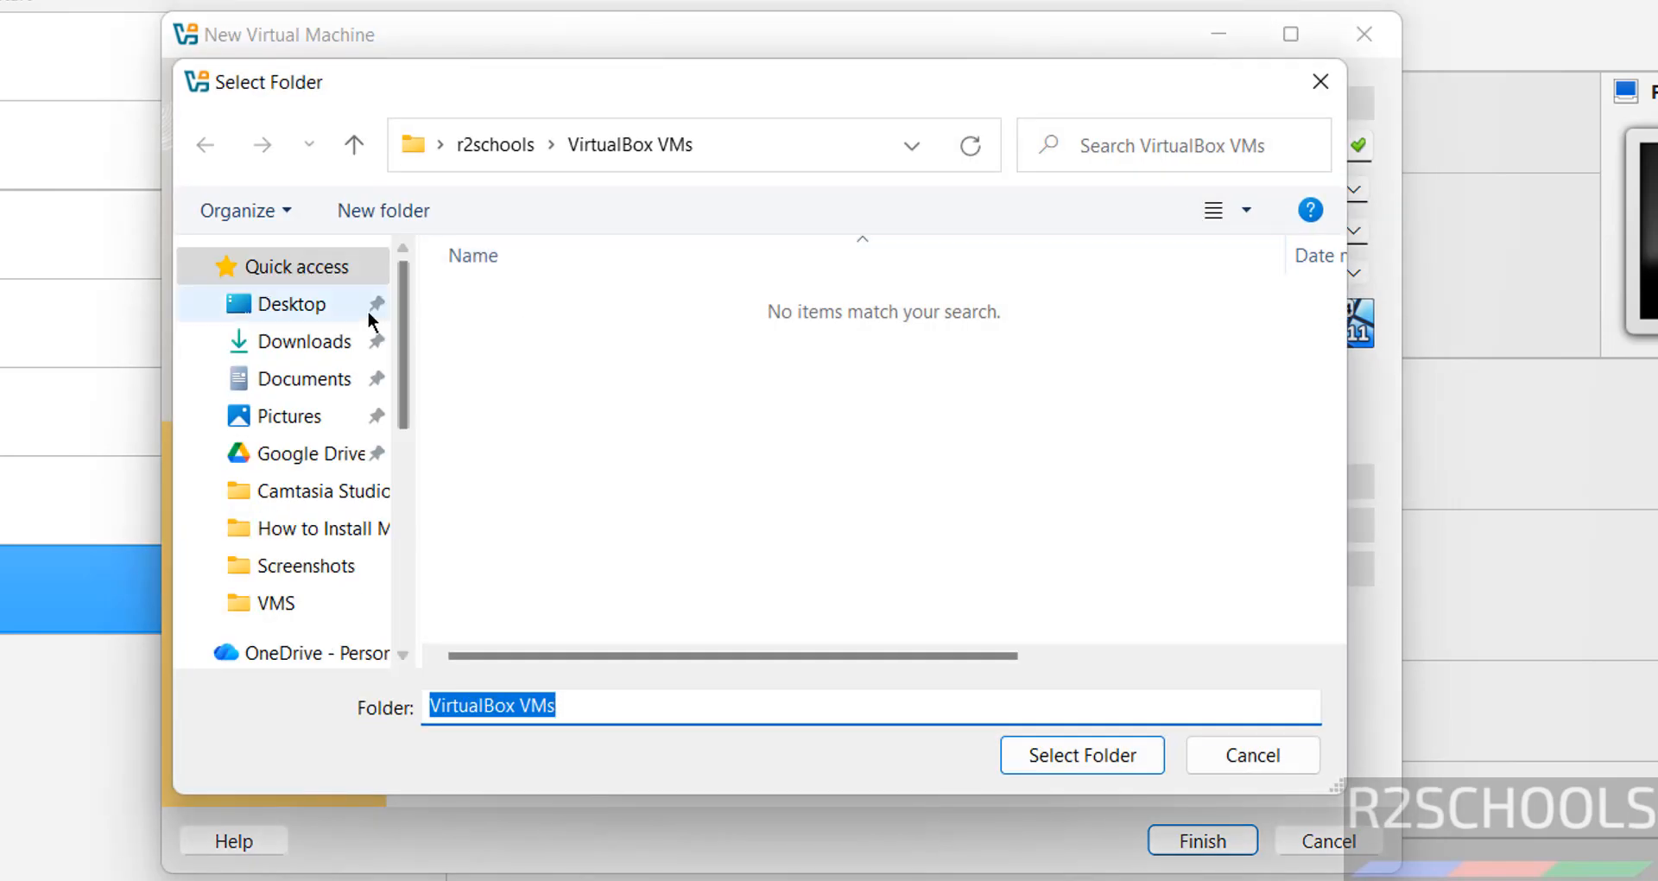
left_click(404, 572)
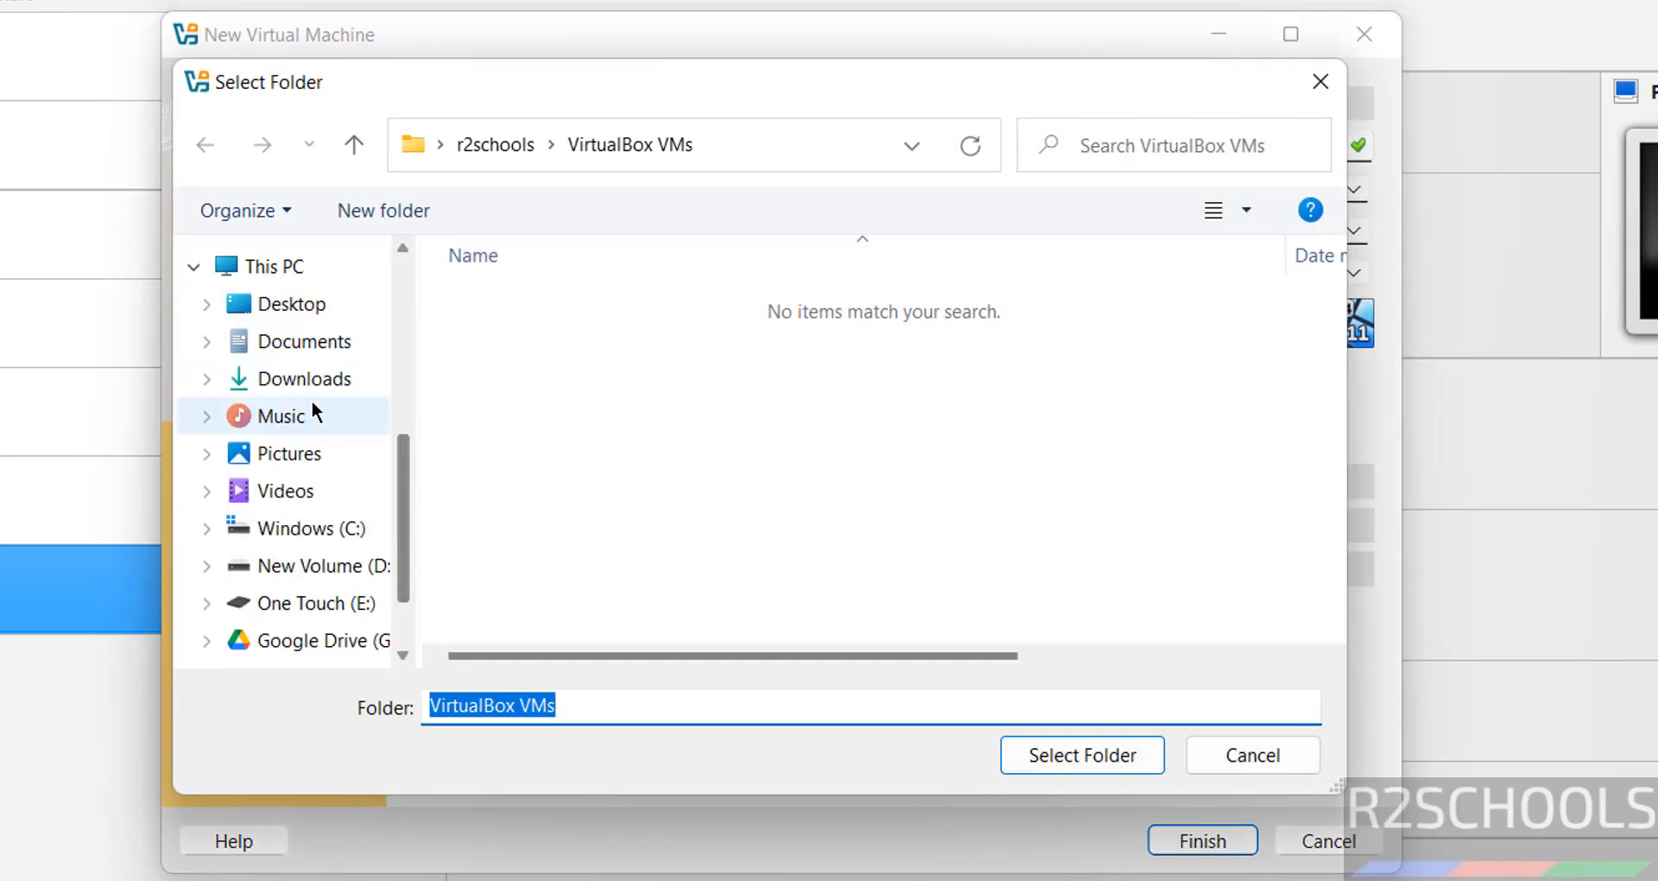
left_click(321, 603)
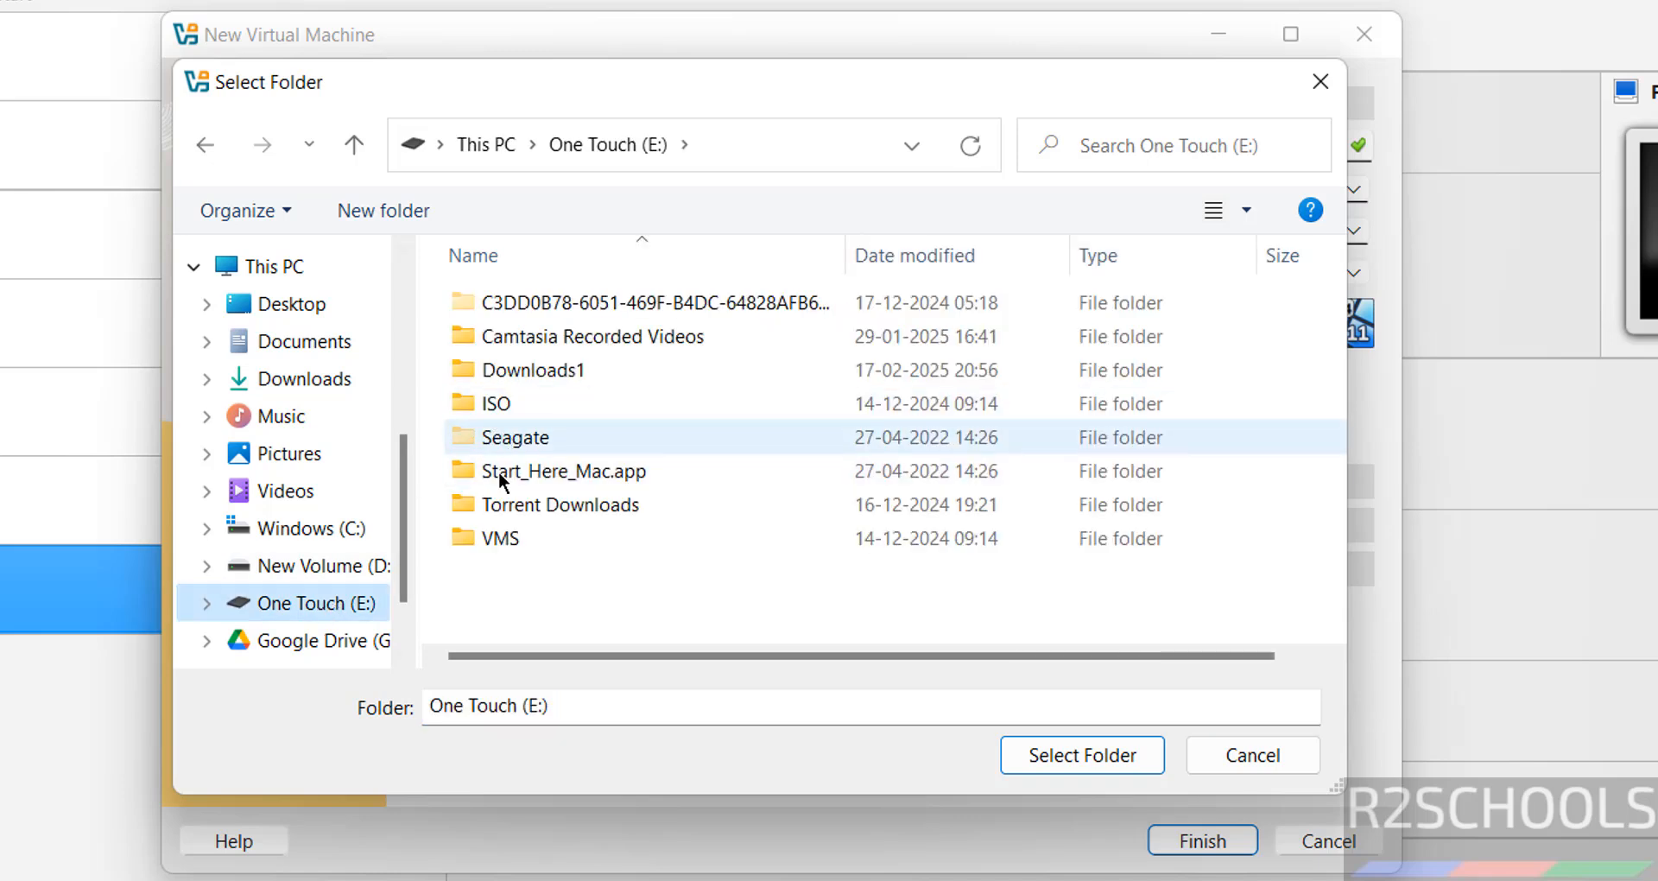
double_click(482, 526)
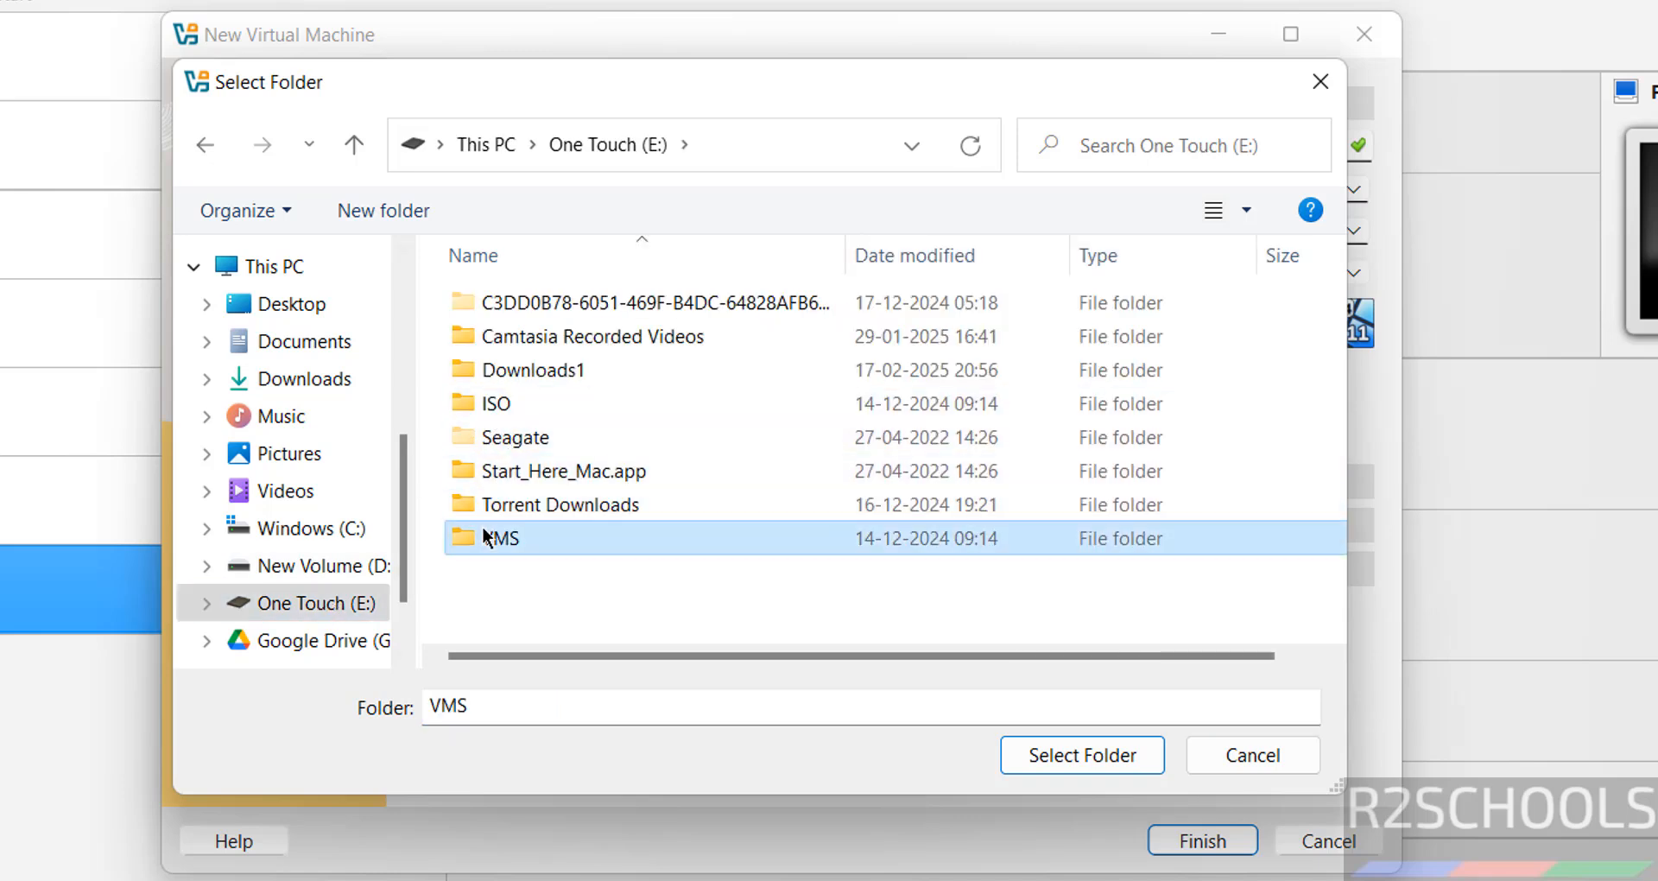
left_click(387, 210)
key("ctrl+v")
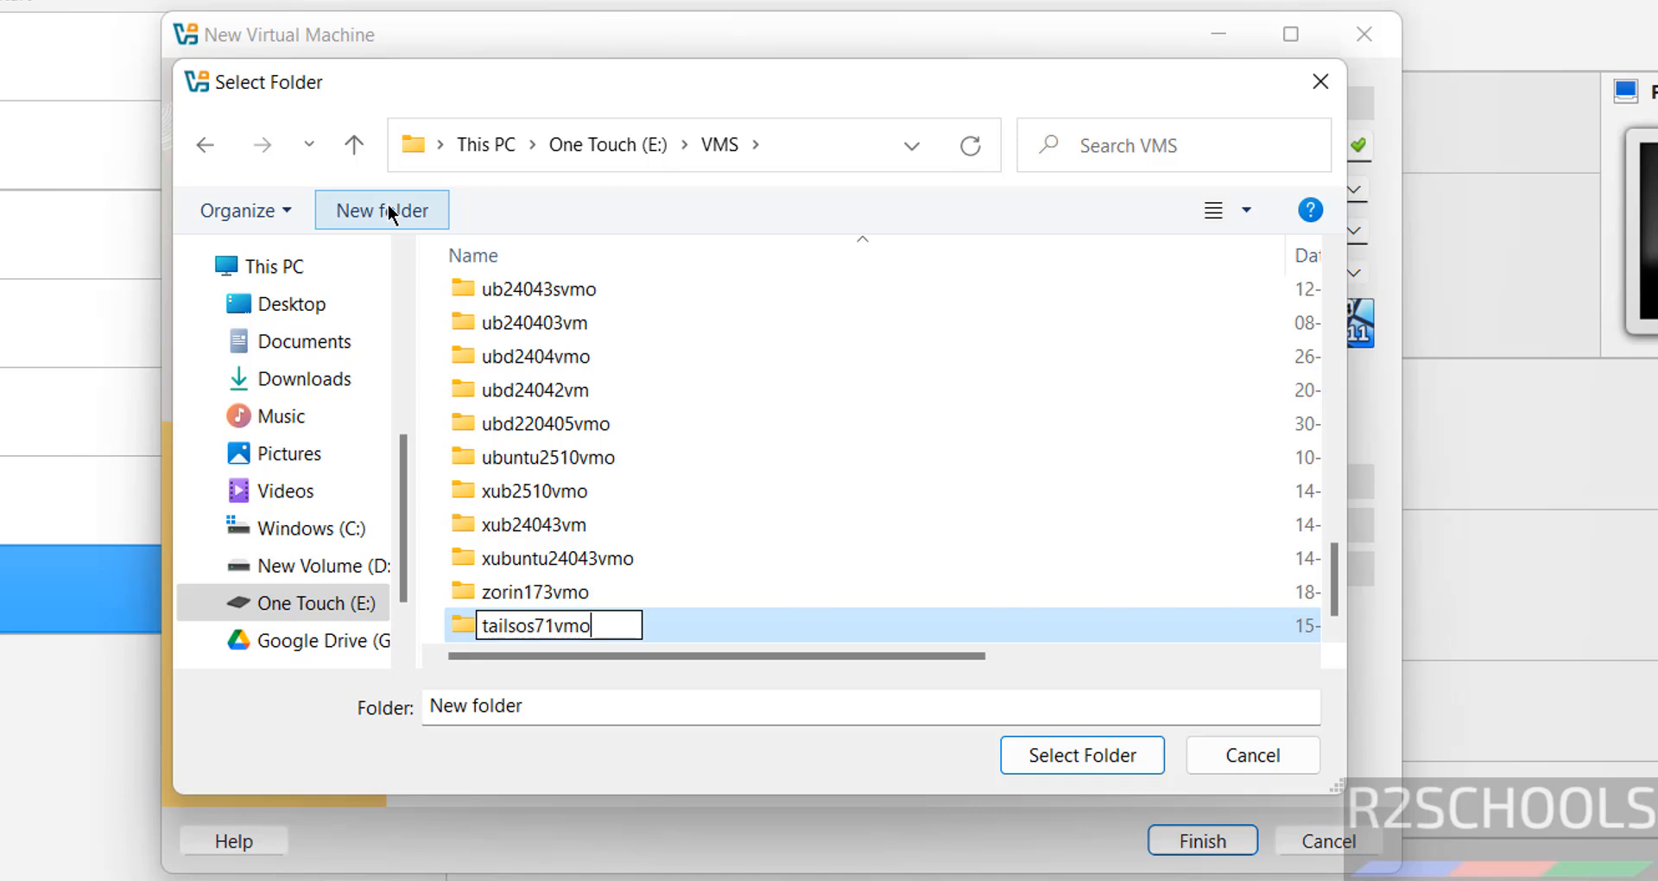
key("Return")
key("Return")
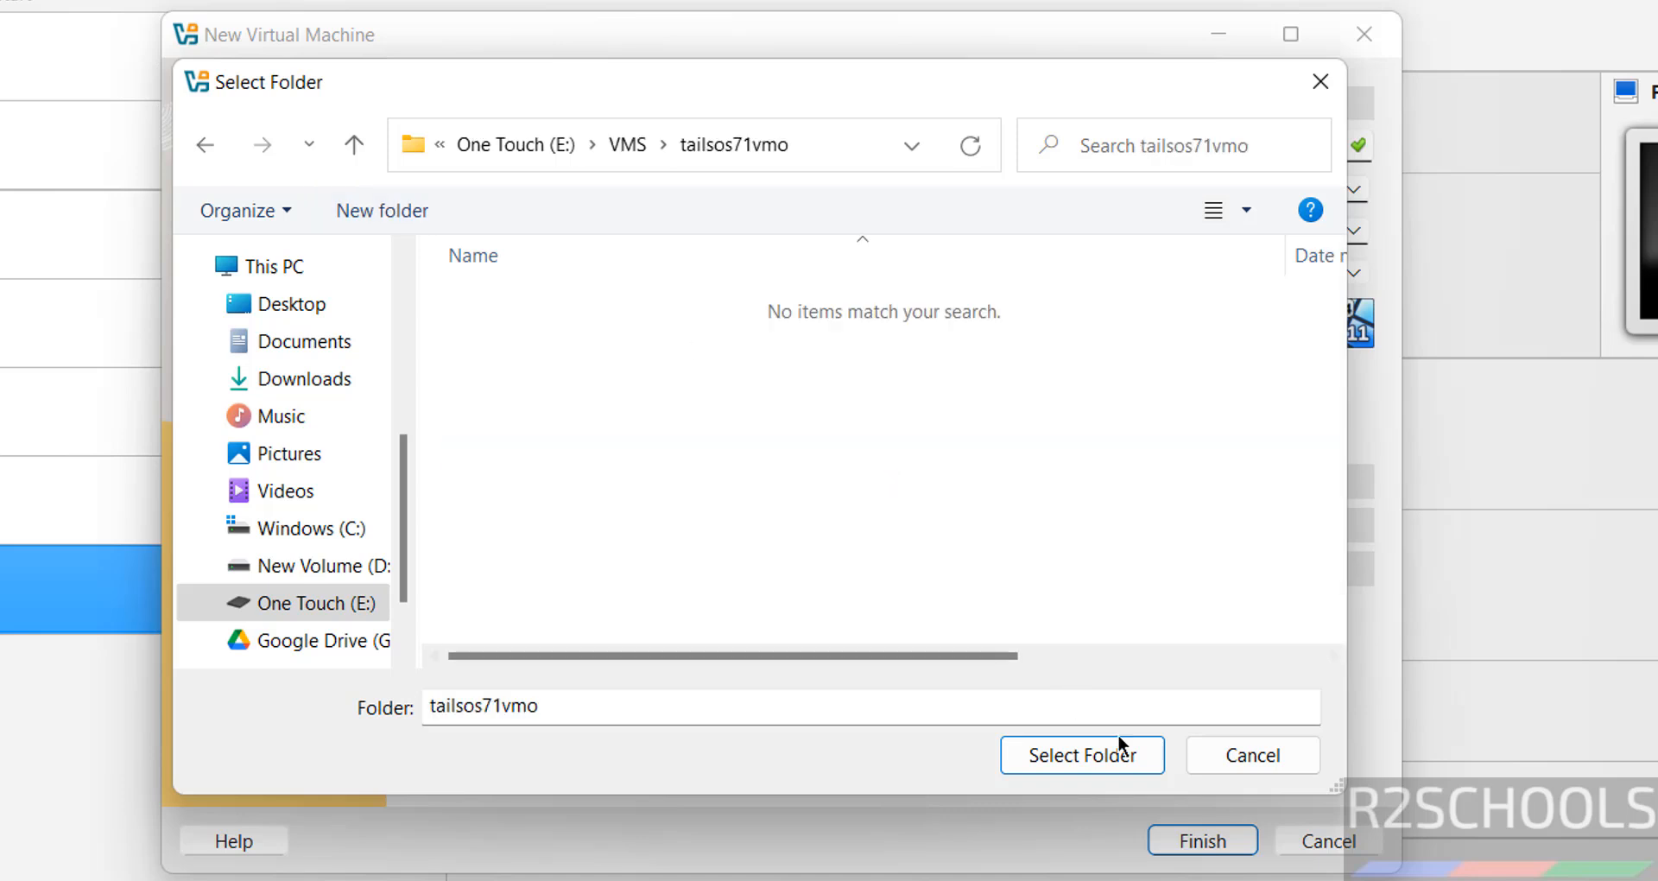
left_click(1118, 735)
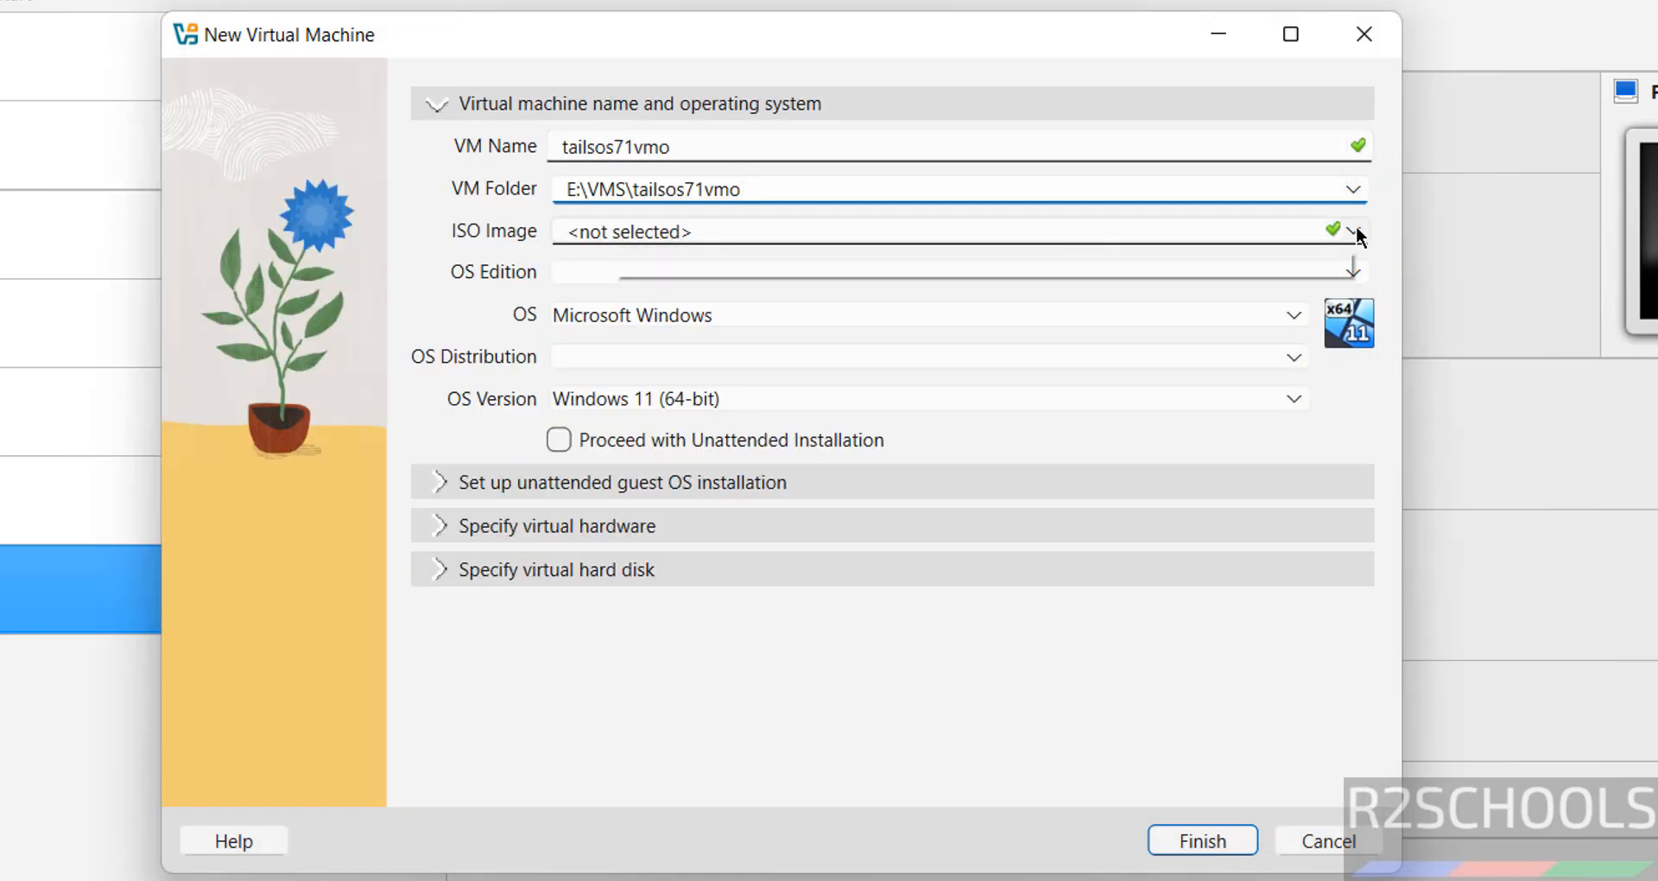
Step: Attach tails-amd64-7.1.iso as the ISO image, detected as Linux Debian (64-bit)
left_click(1354, 232)
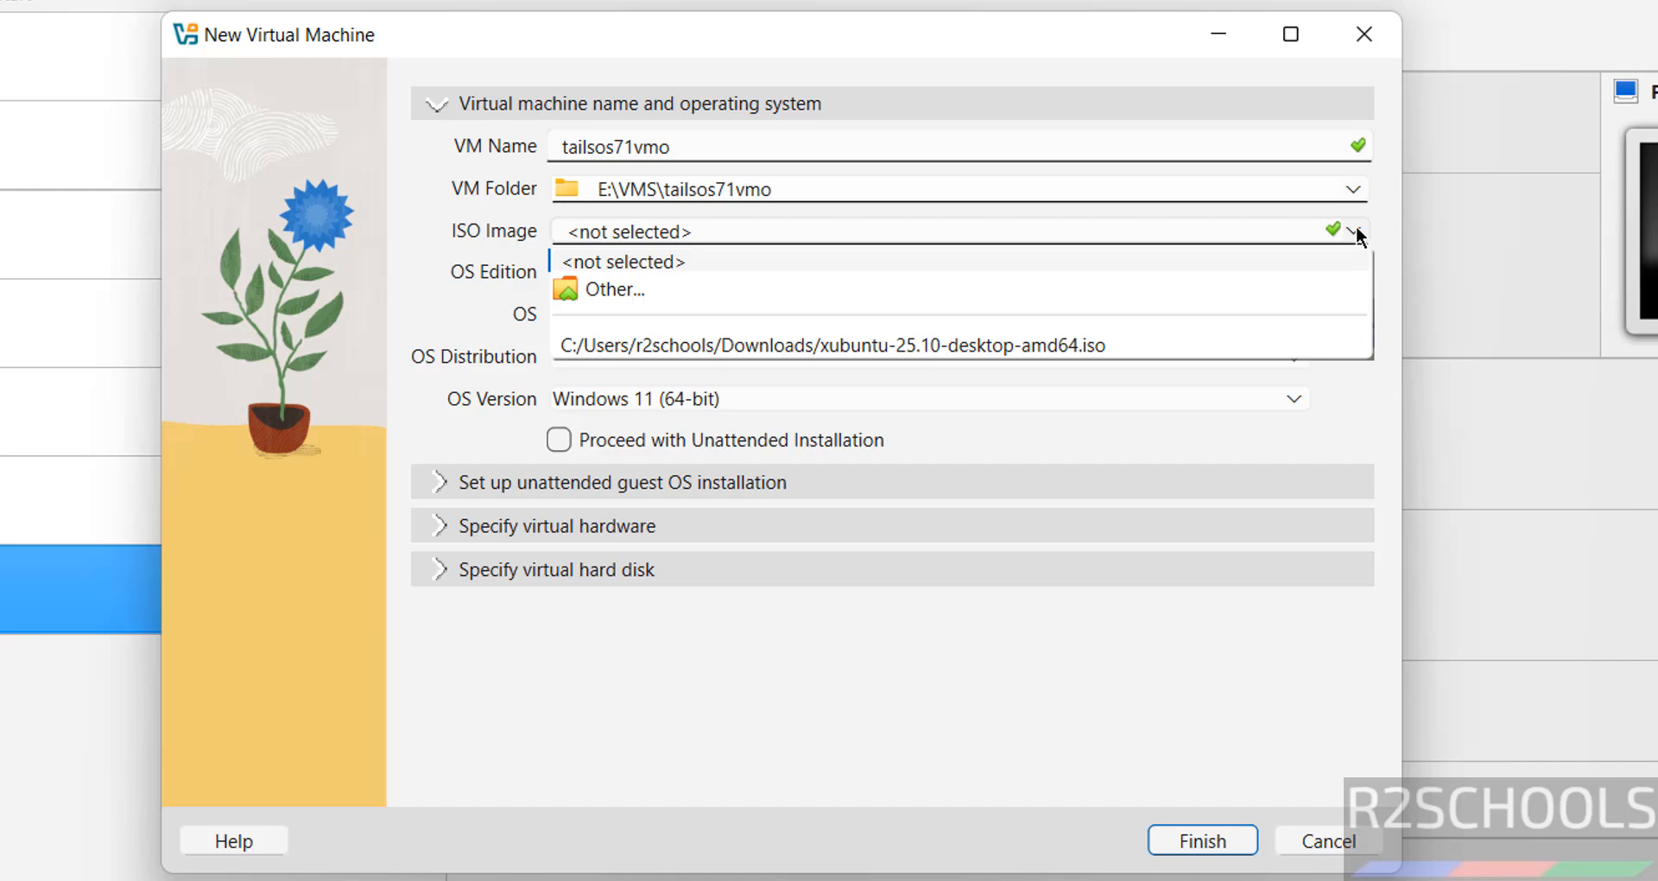
left_click(608, 284)
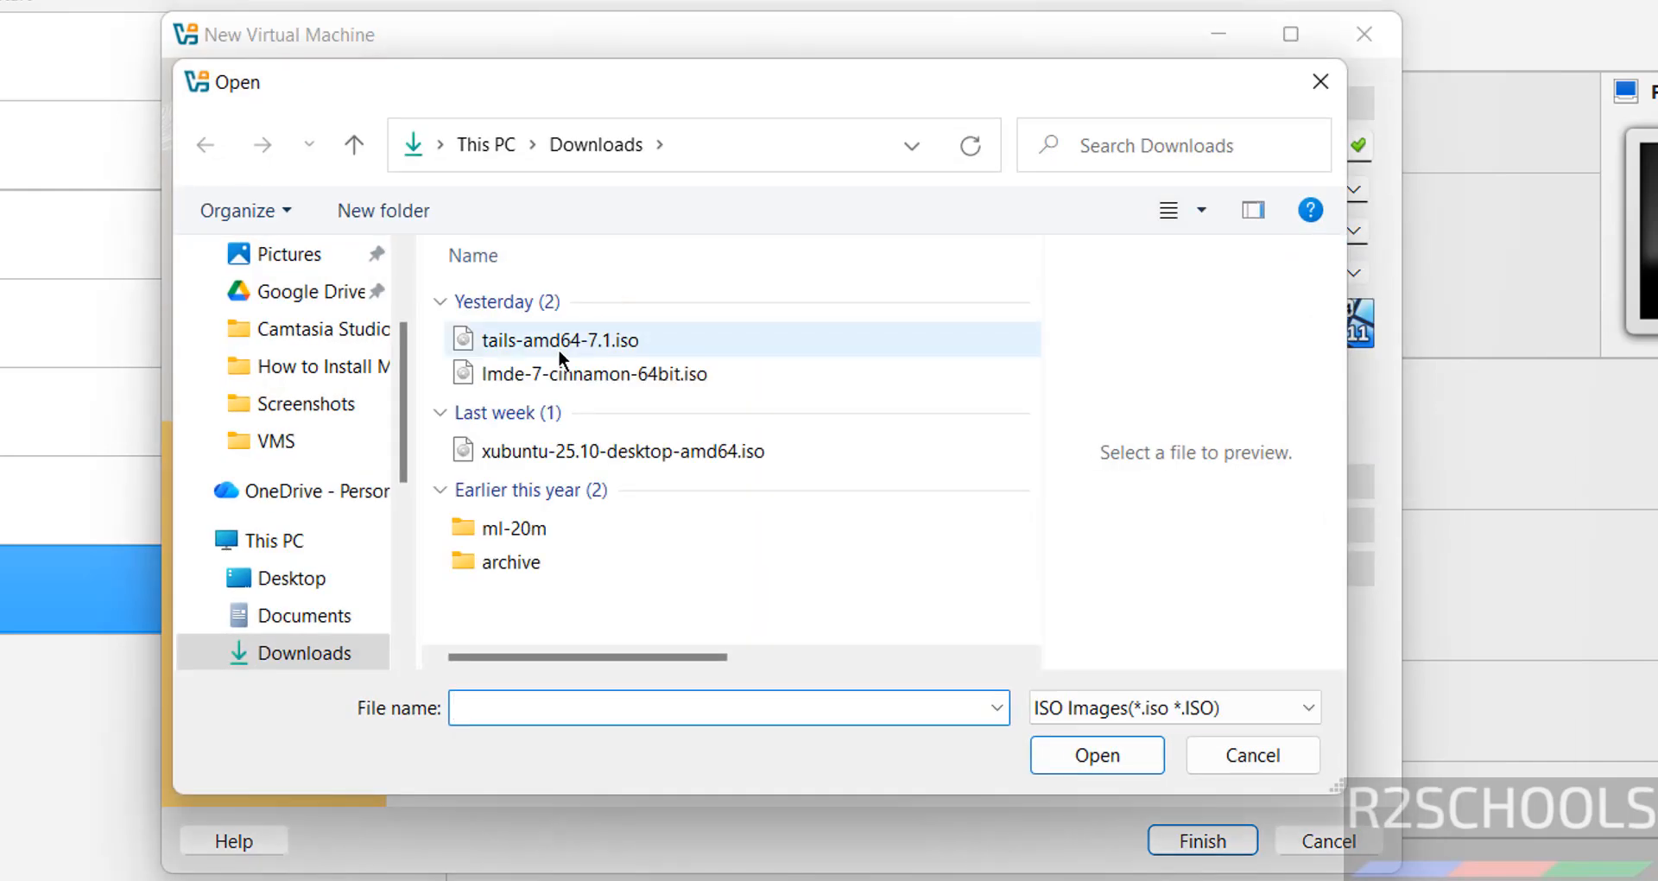
left_click(559, 341)
left_click(1114, 758)
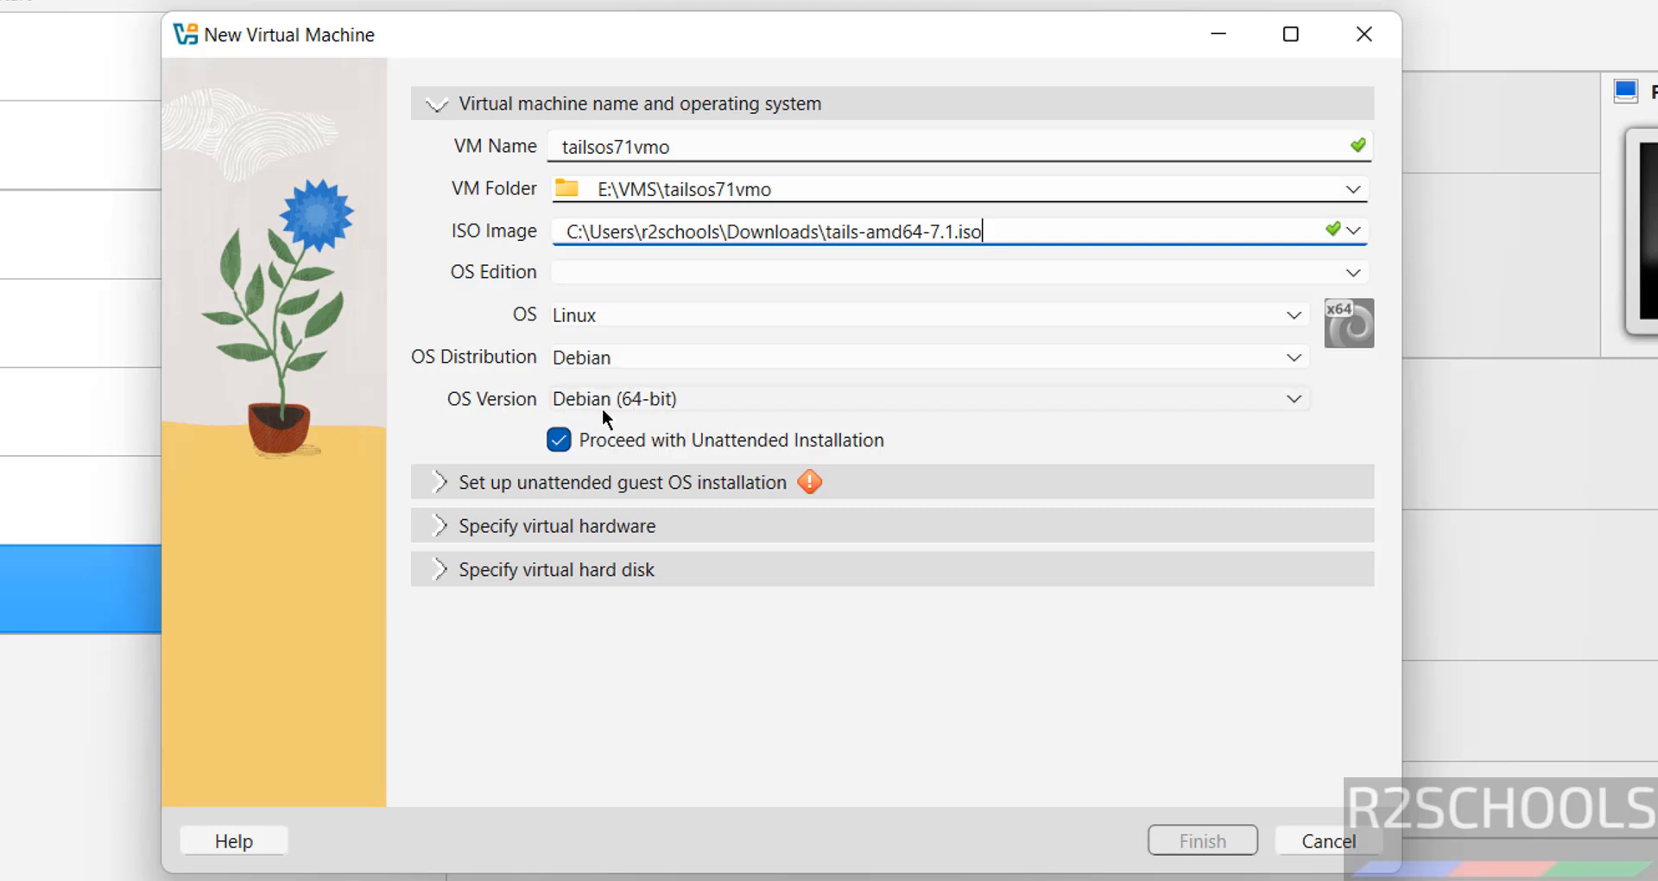
Step: Turn off unattended installation and give the VM 4096 MB memory and 2 CPUs
left_click(559, 440)
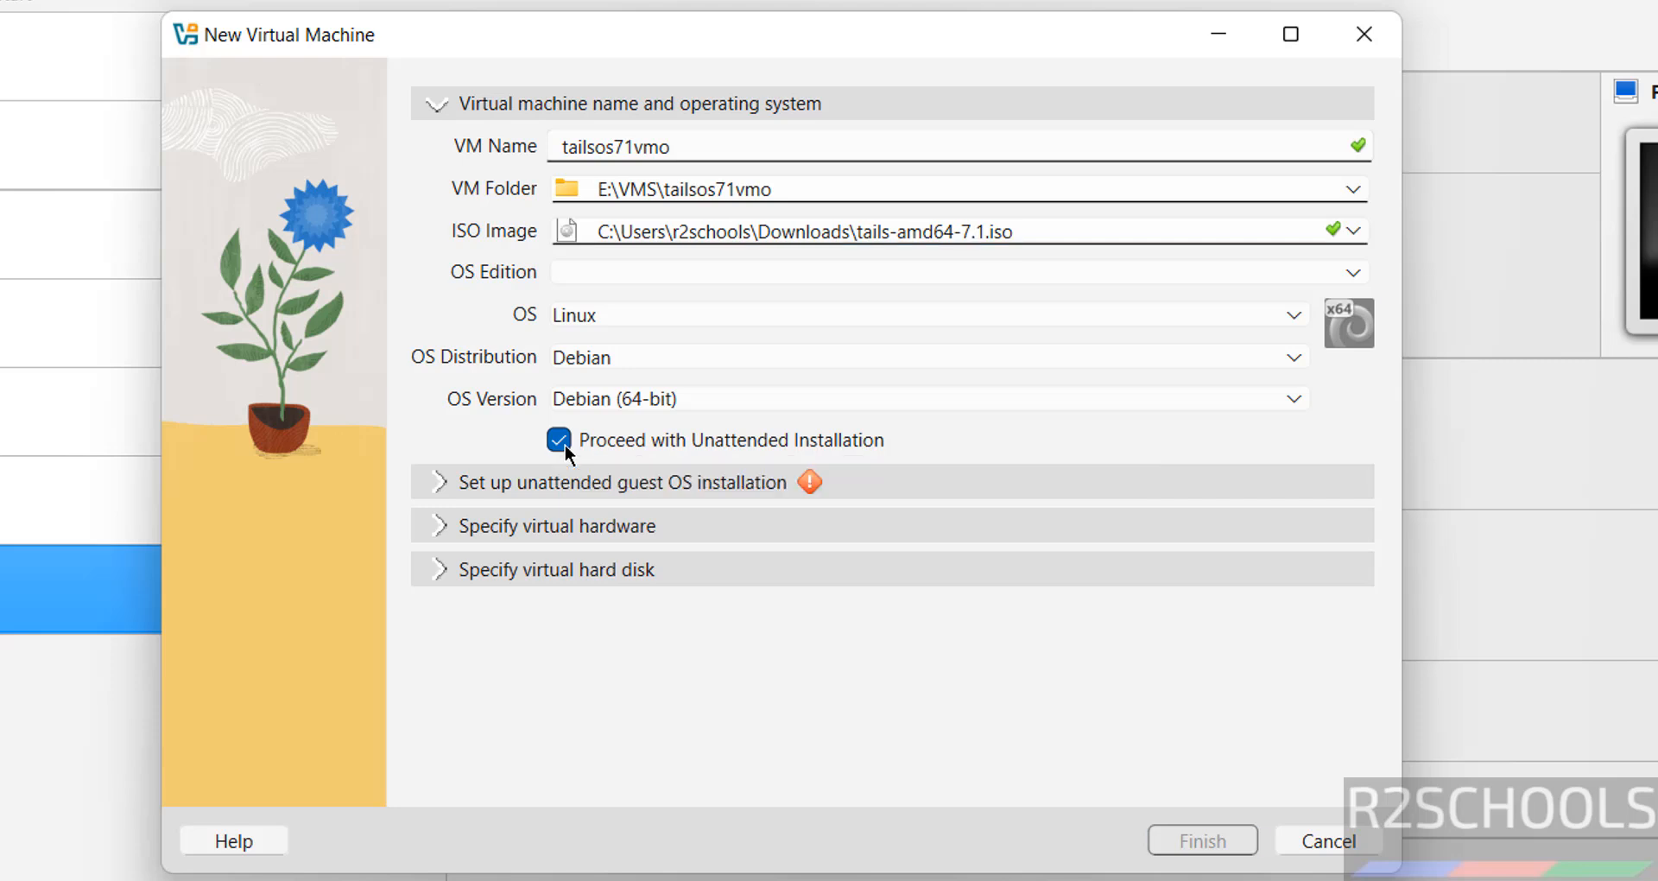
left_click(510, 525)
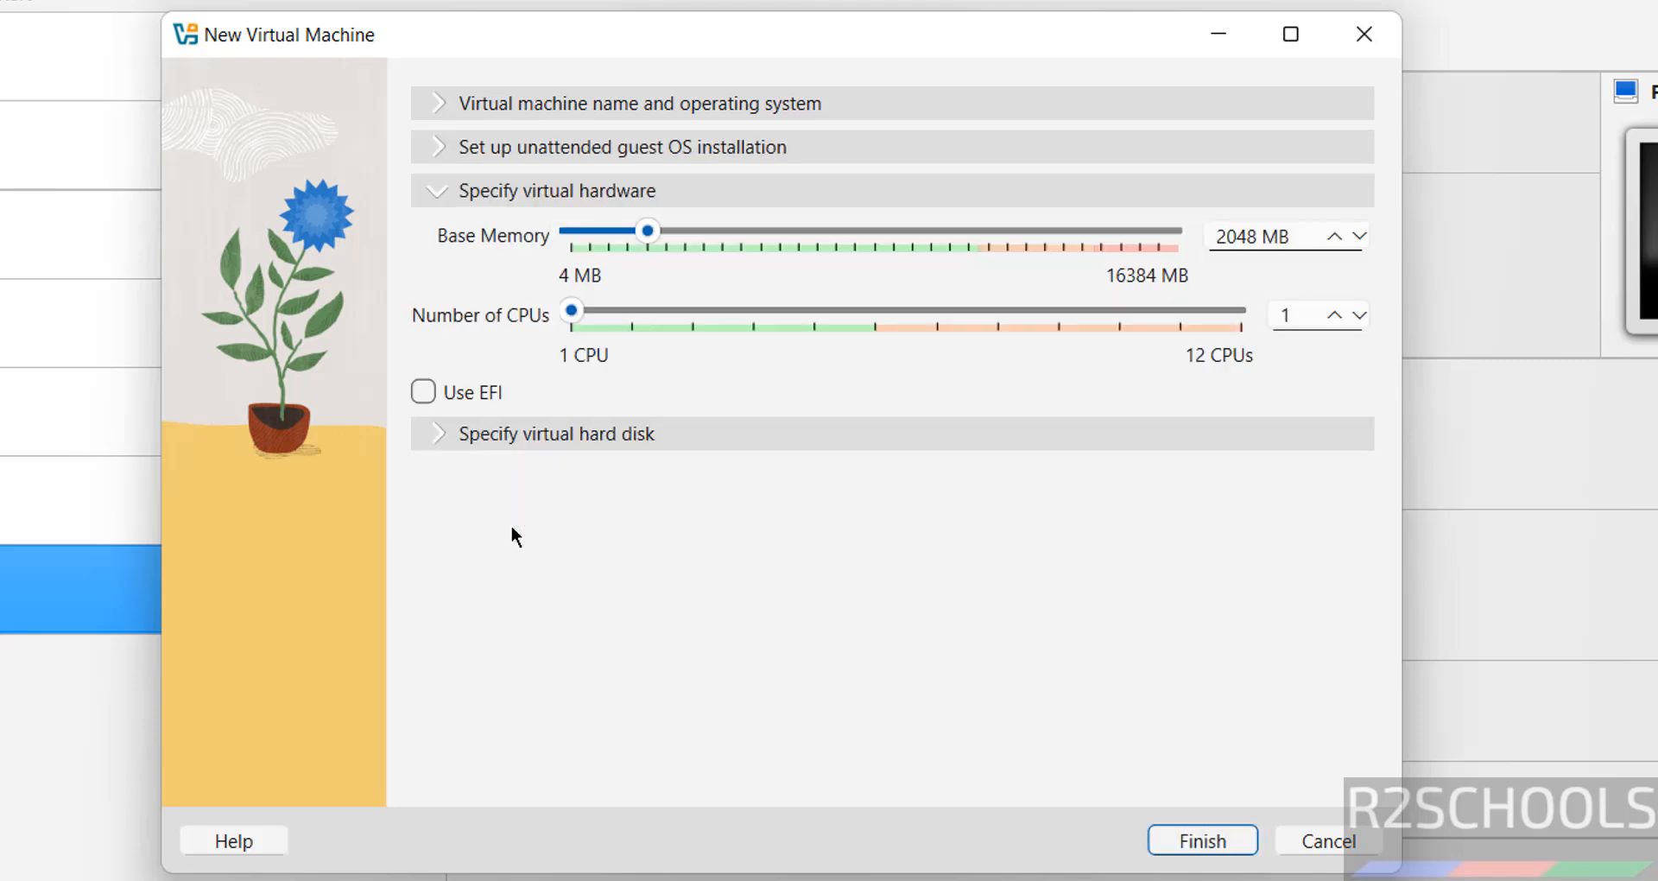
double_click(1249, 227)
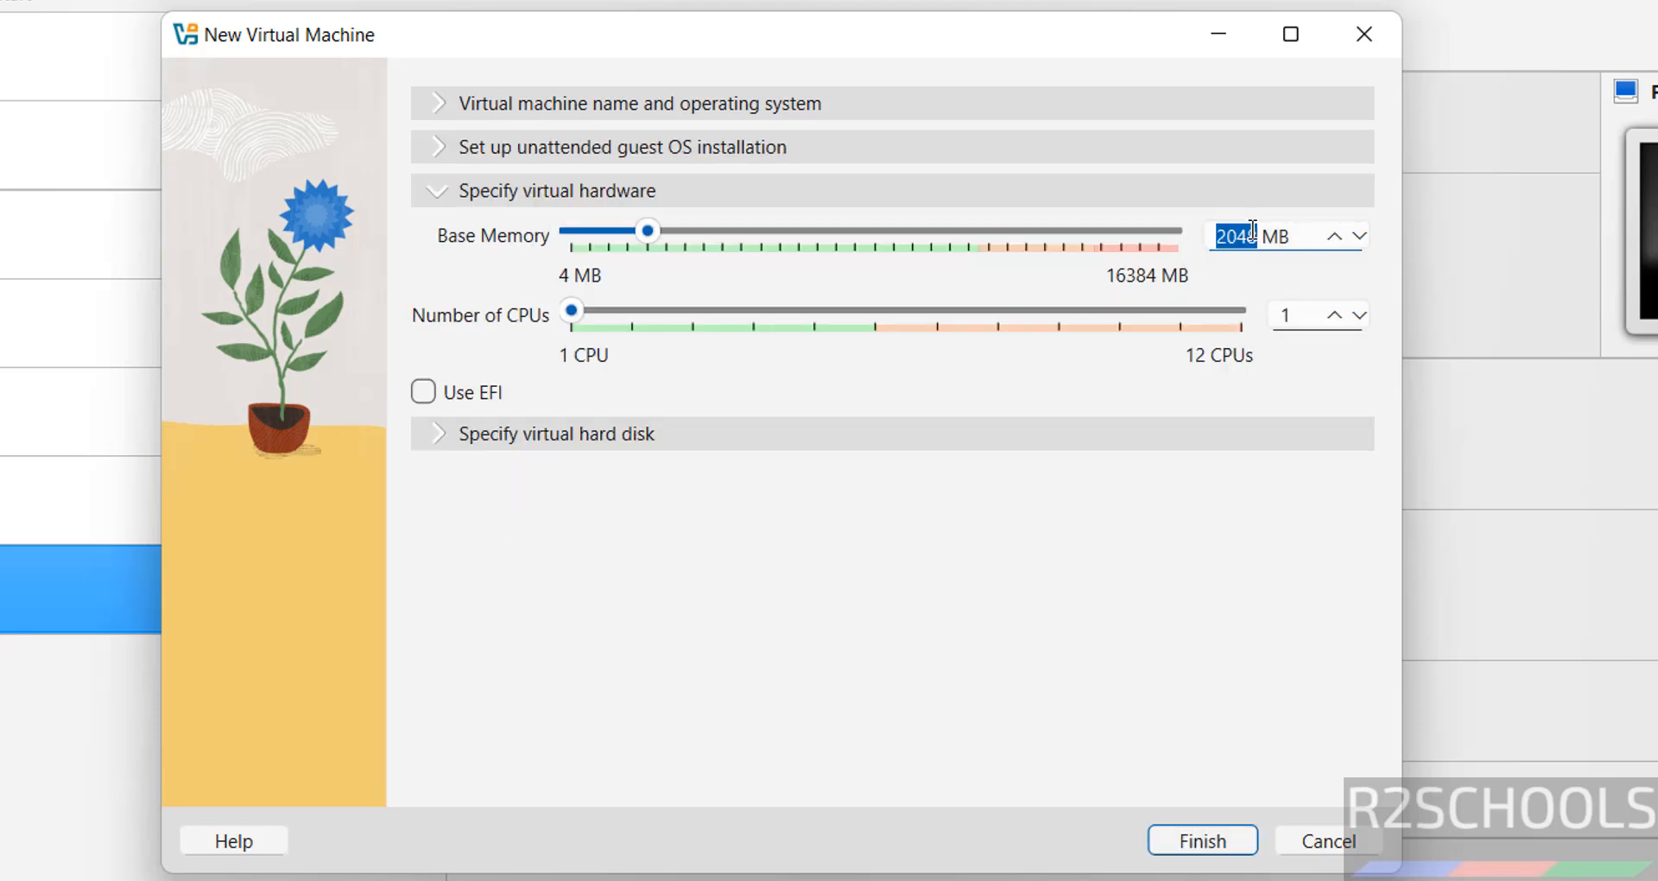
type("409")
type("6")
double_click(1284, 314)
type("2")
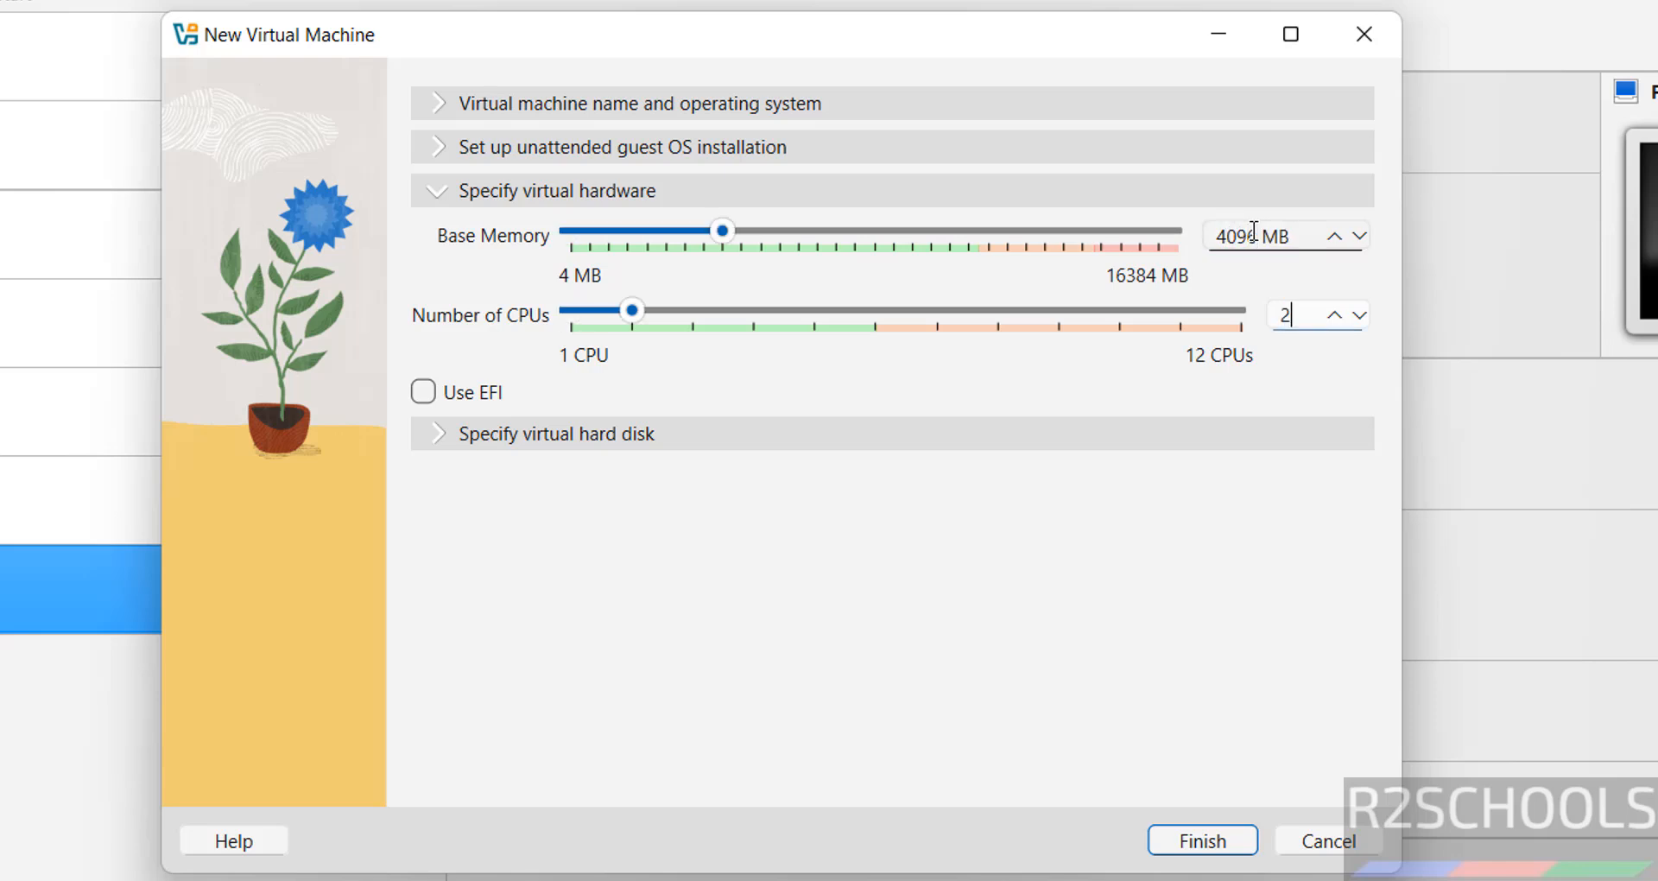
Step: Set the new virtual hard disk size to 50 GB
left_click(745, 434)
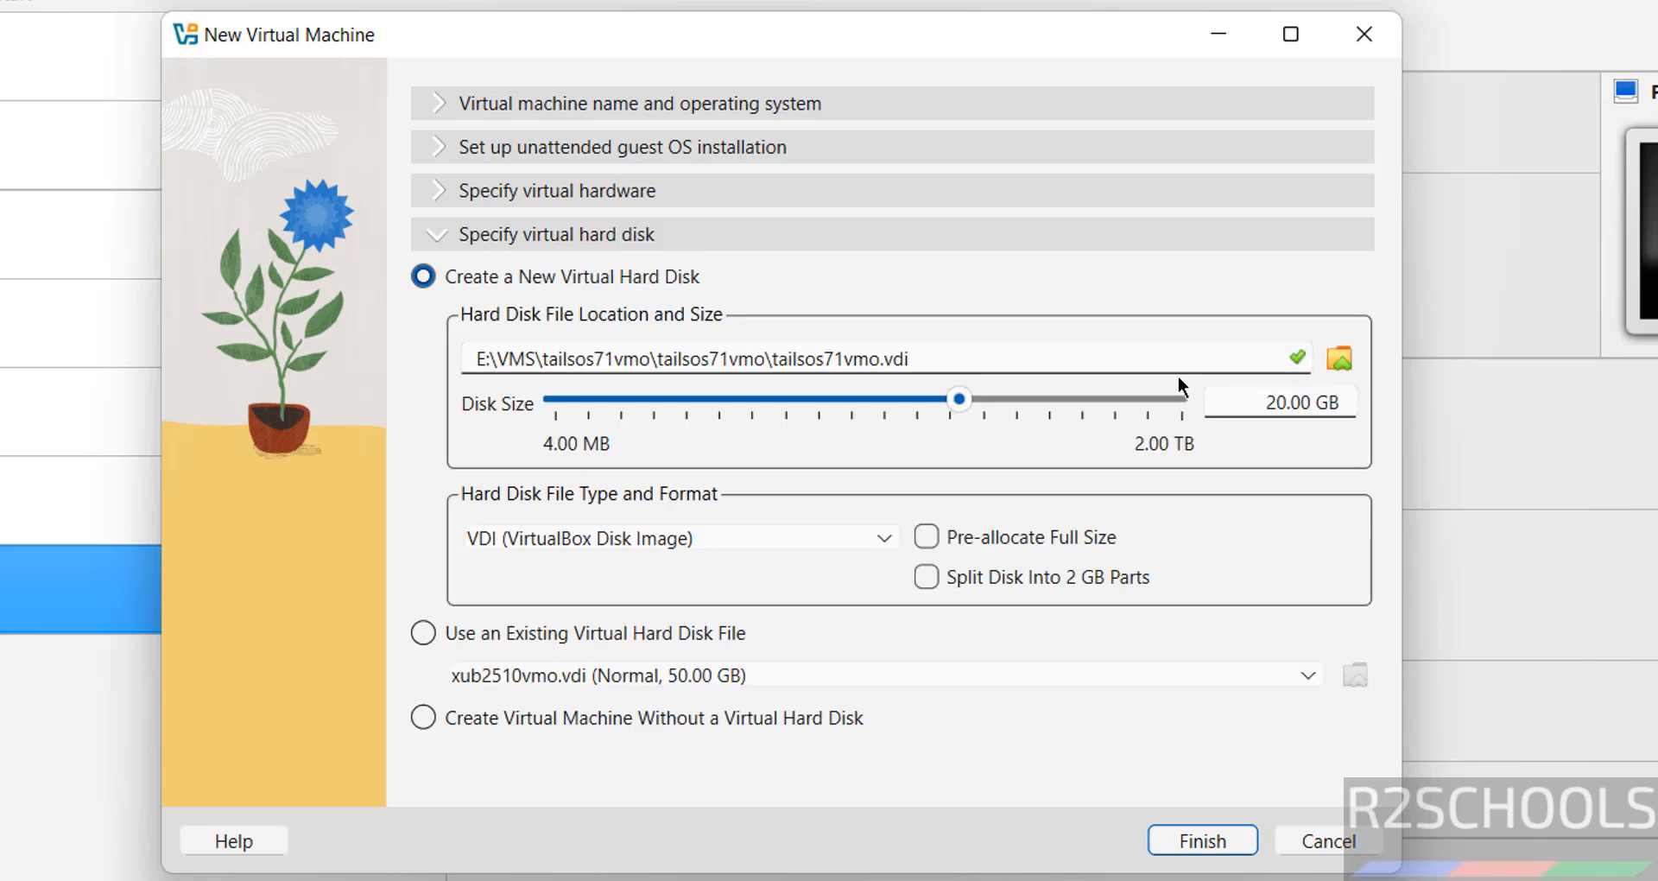
double_click(1265, 409)
type("50")
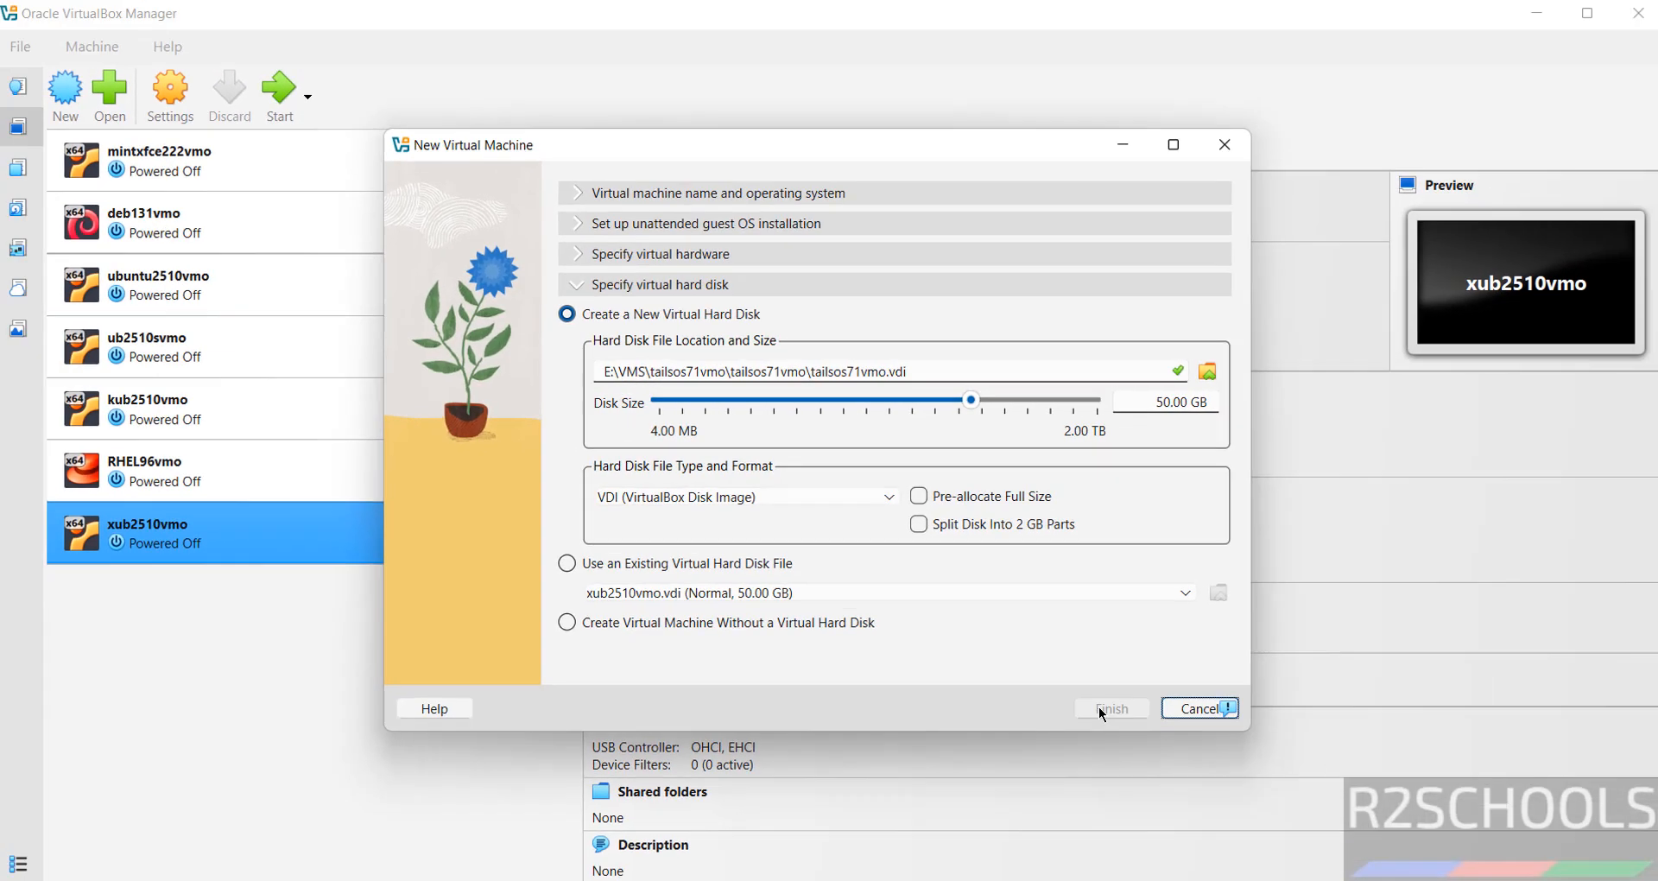
Step: Finish creating tailsos71vmo, then open and dismiss its context menu and the Machine menu
left_click(1199, 838)
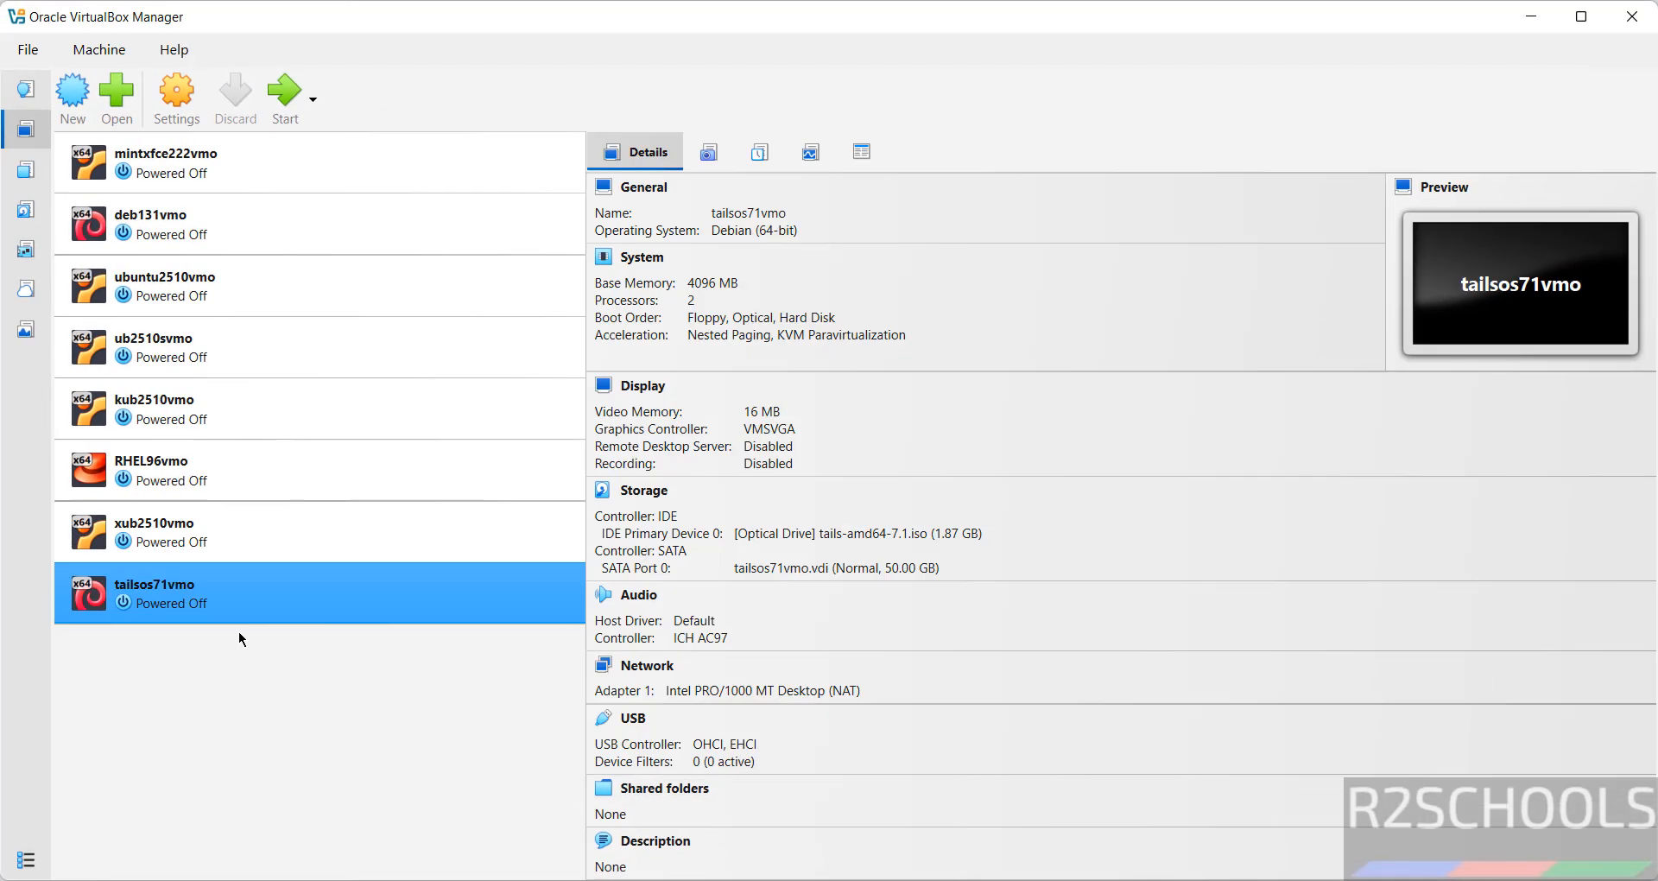
right_click(294, 583)
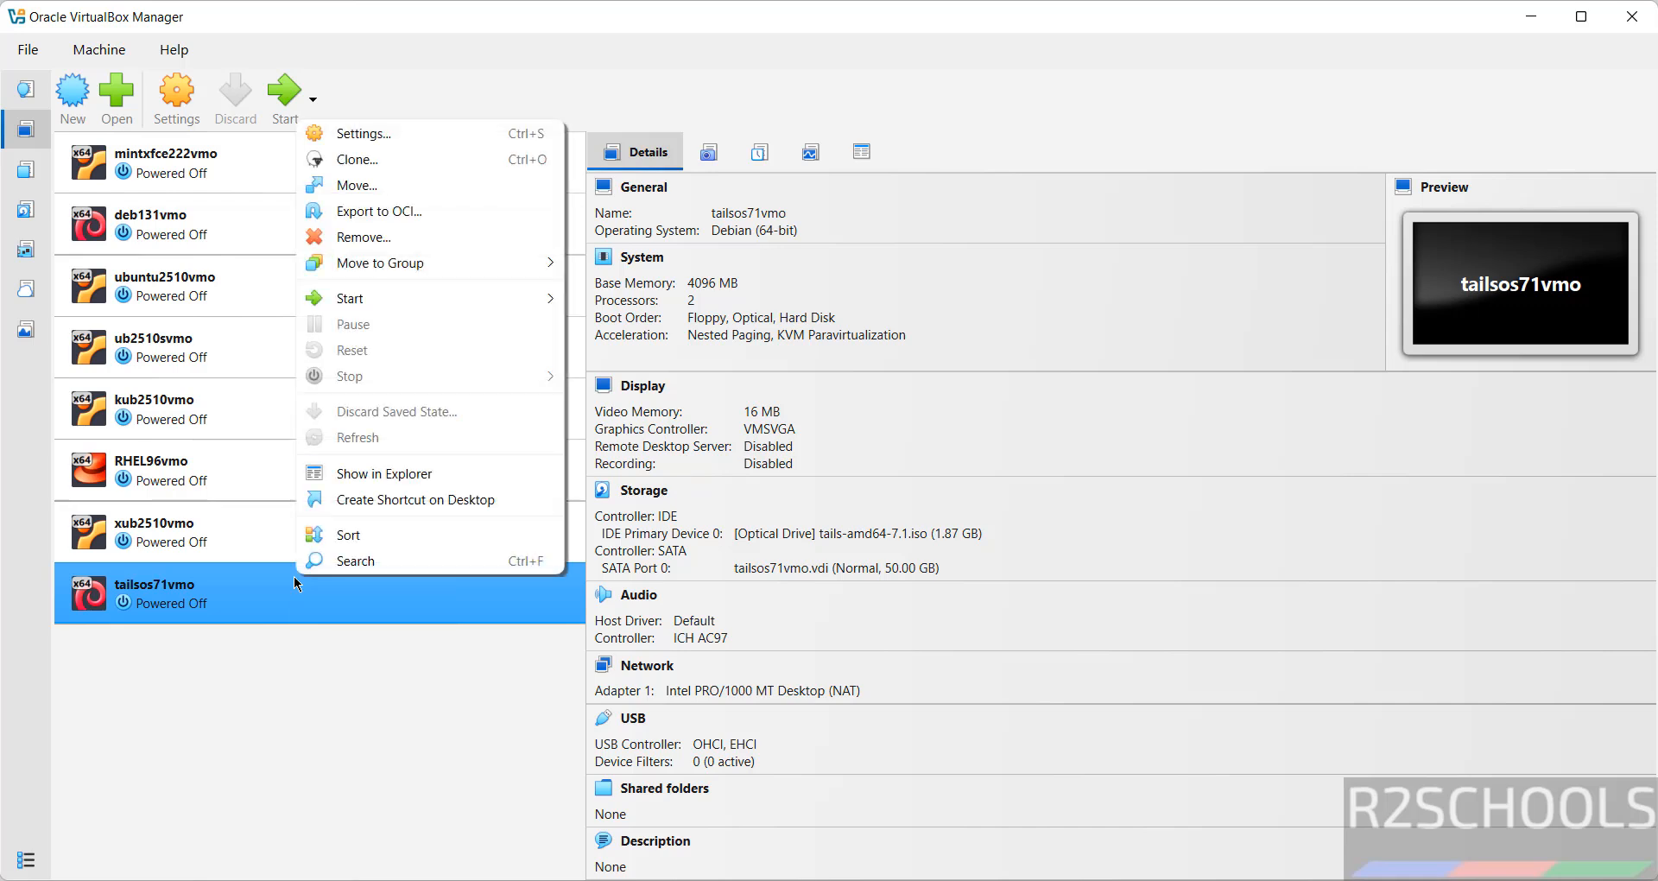
left_click(296, 19)
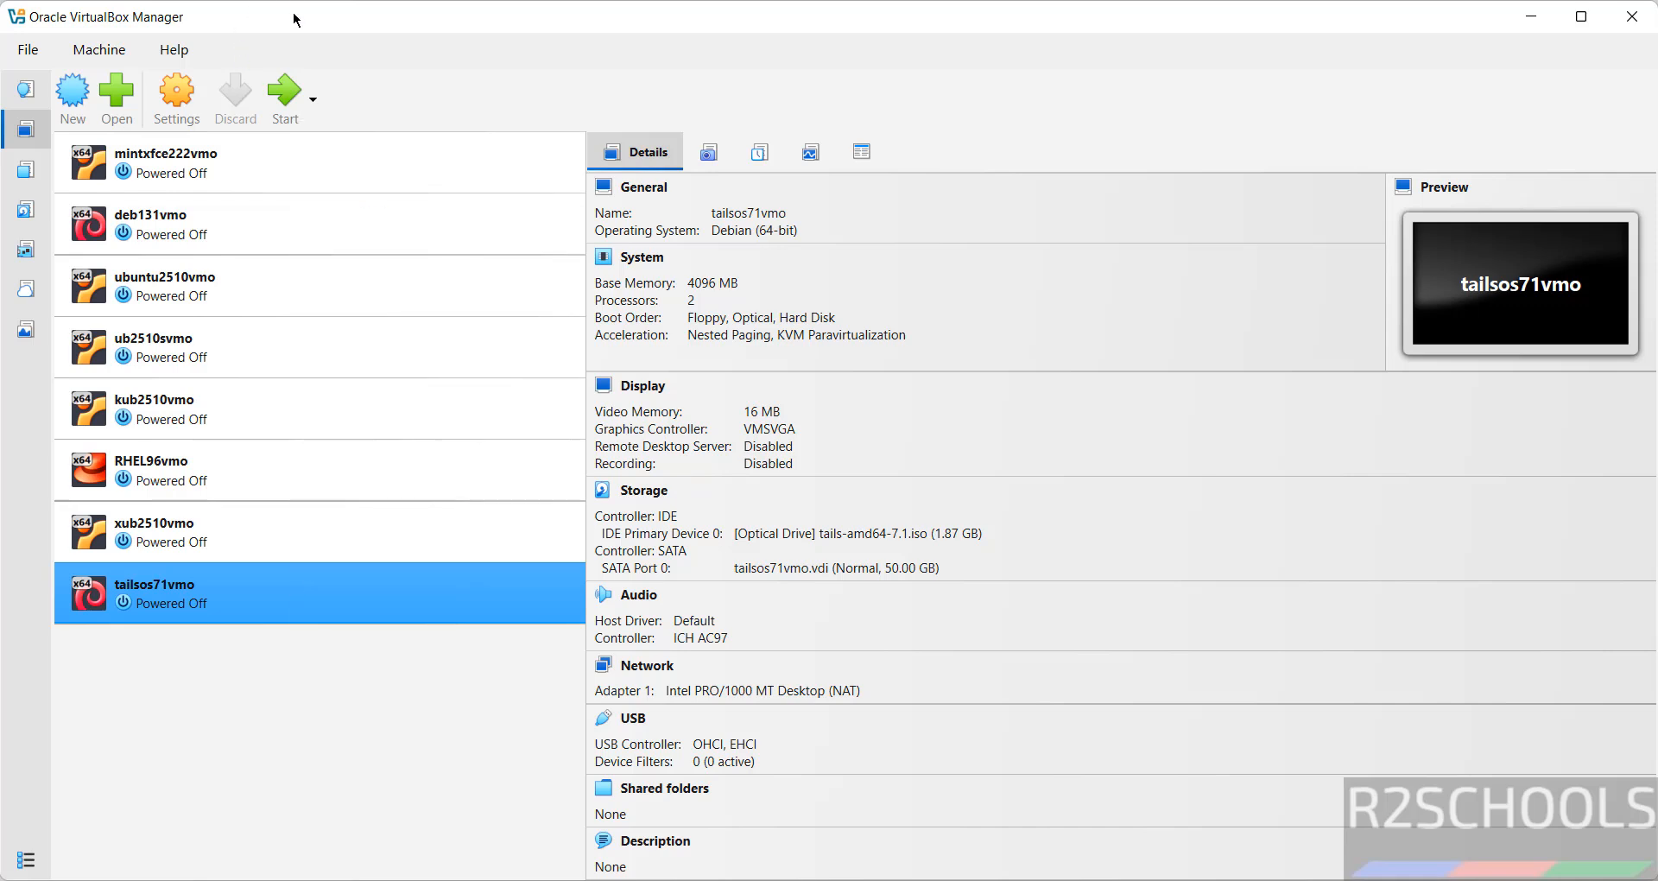
left_click(102, 50)
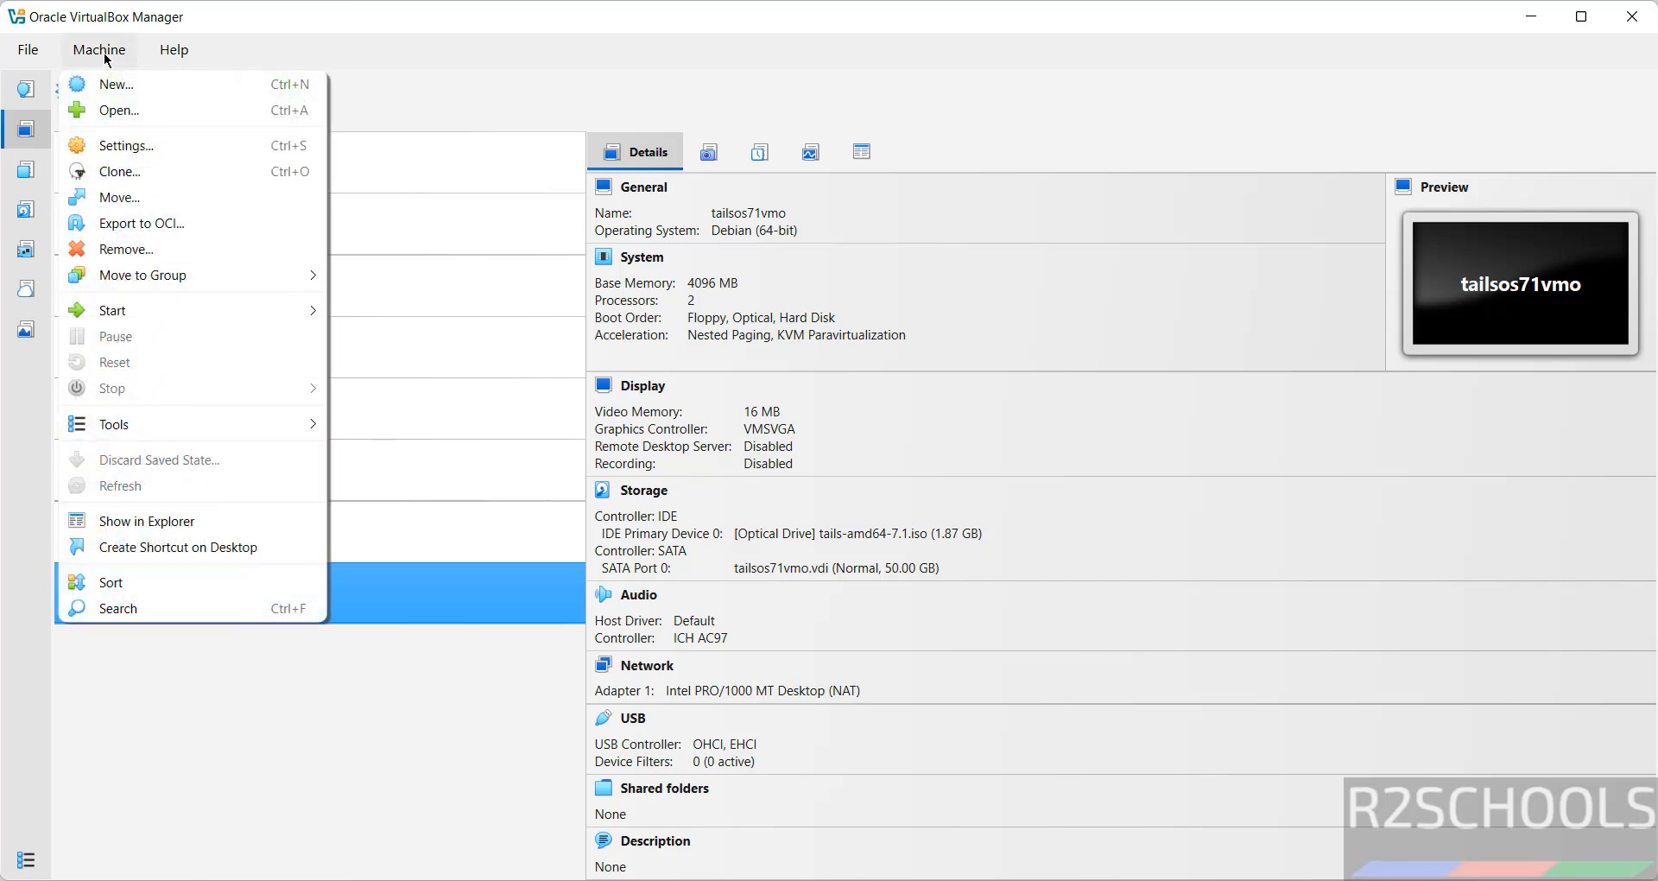
left_click(602, 66)
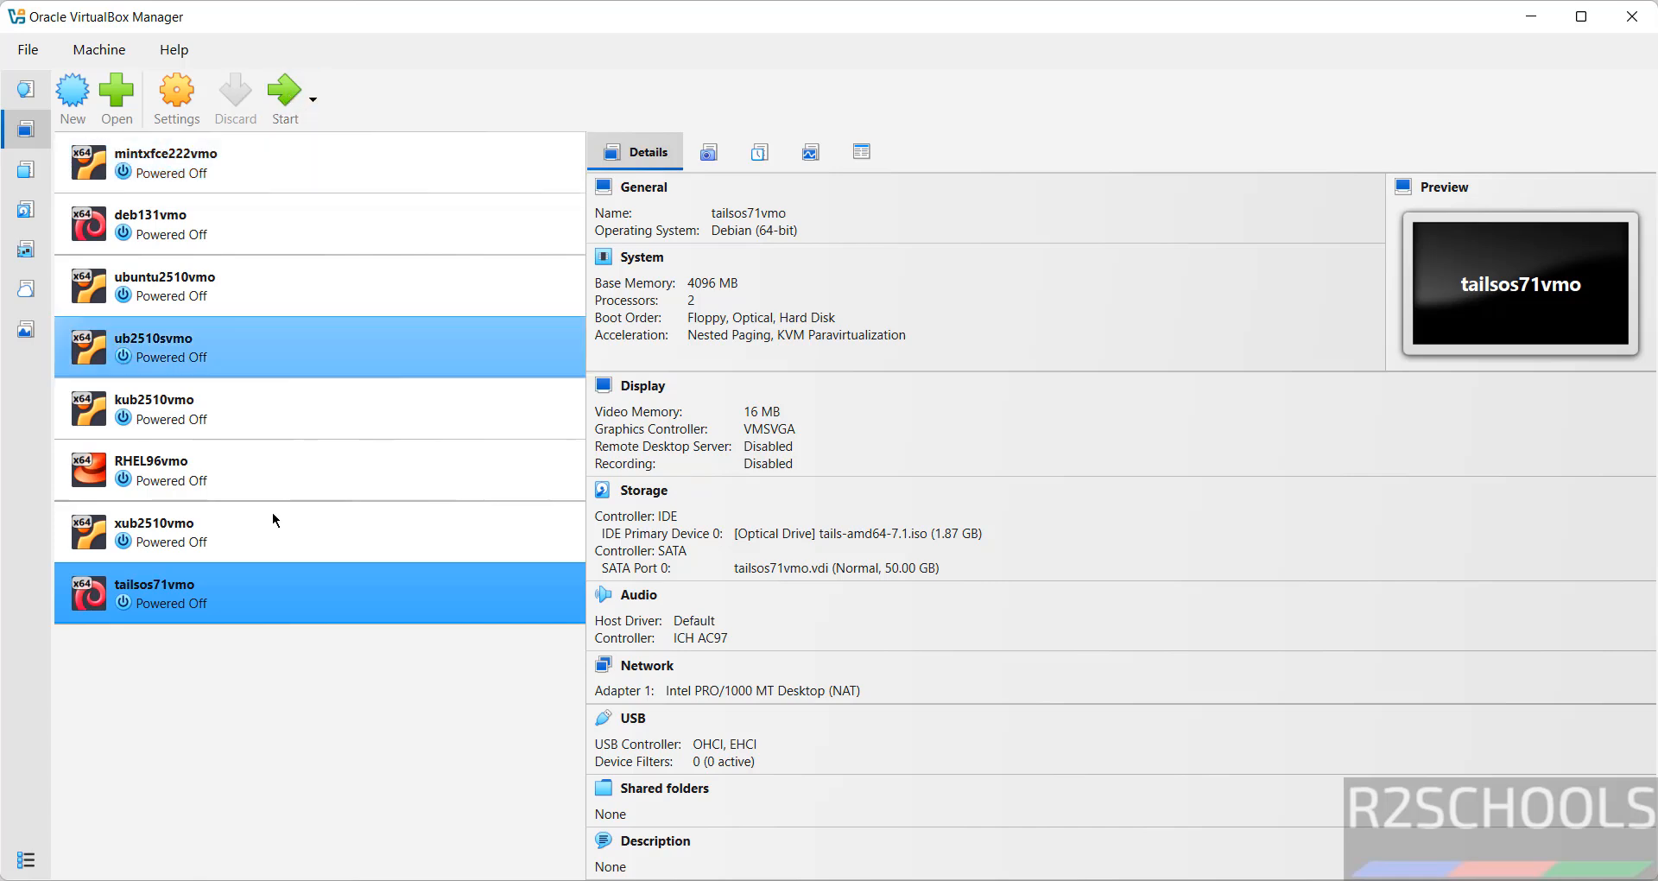
Step: Start tailsos71vmo and halt the boot countdown on the Tails 7.1 SYSLINUX entry
right_click(193, 604)
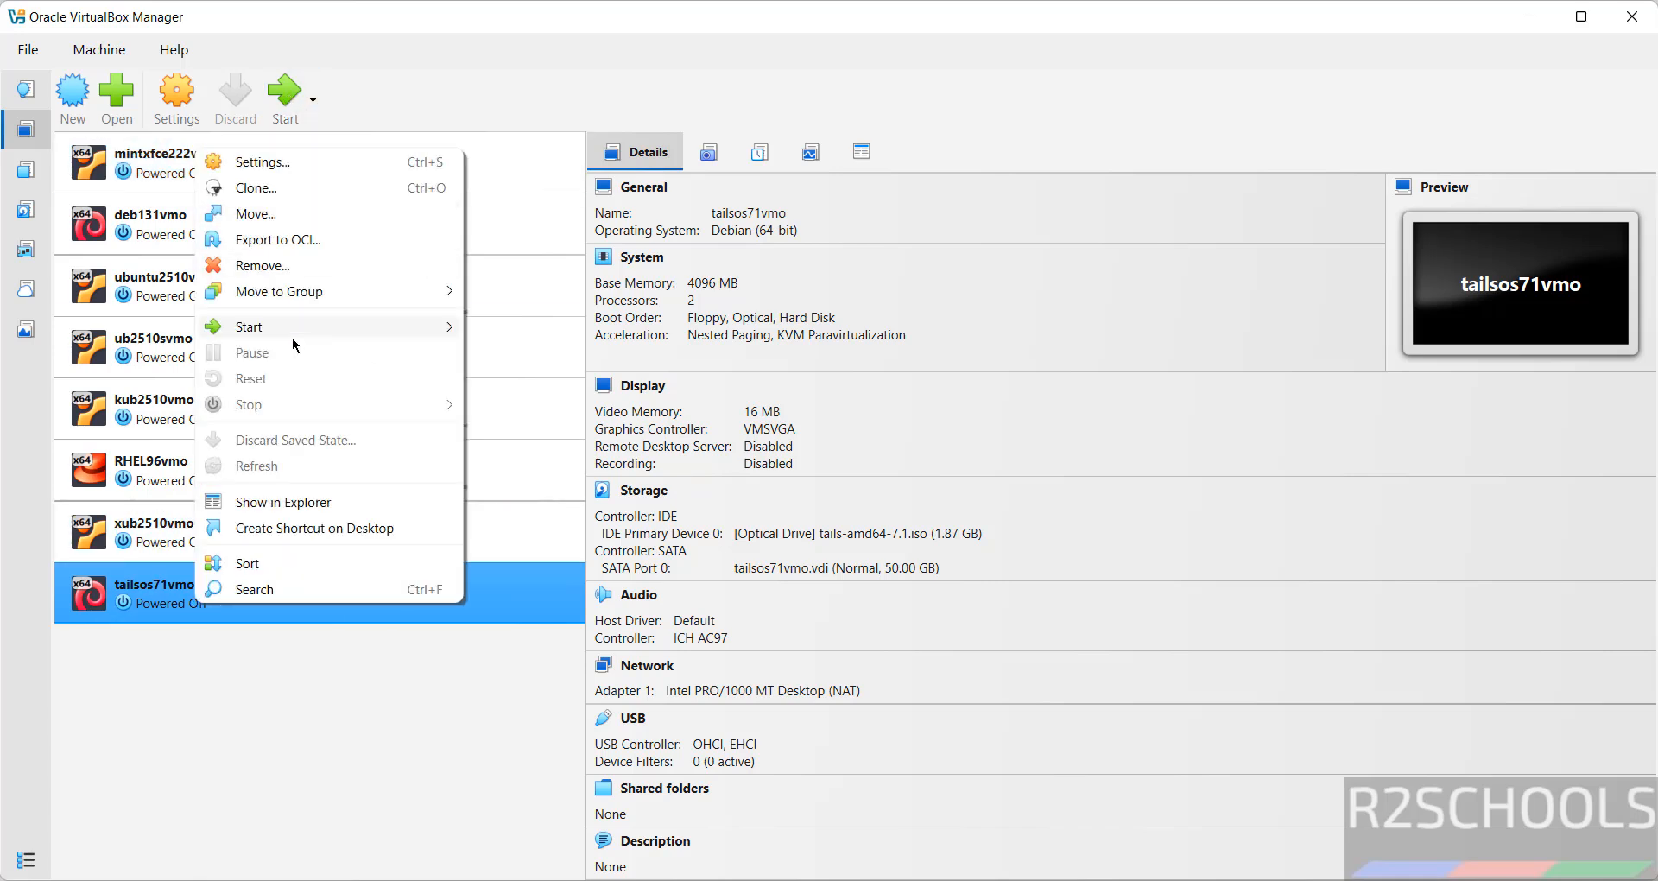
mouse_move(294, 340)
left_click(492, 99)
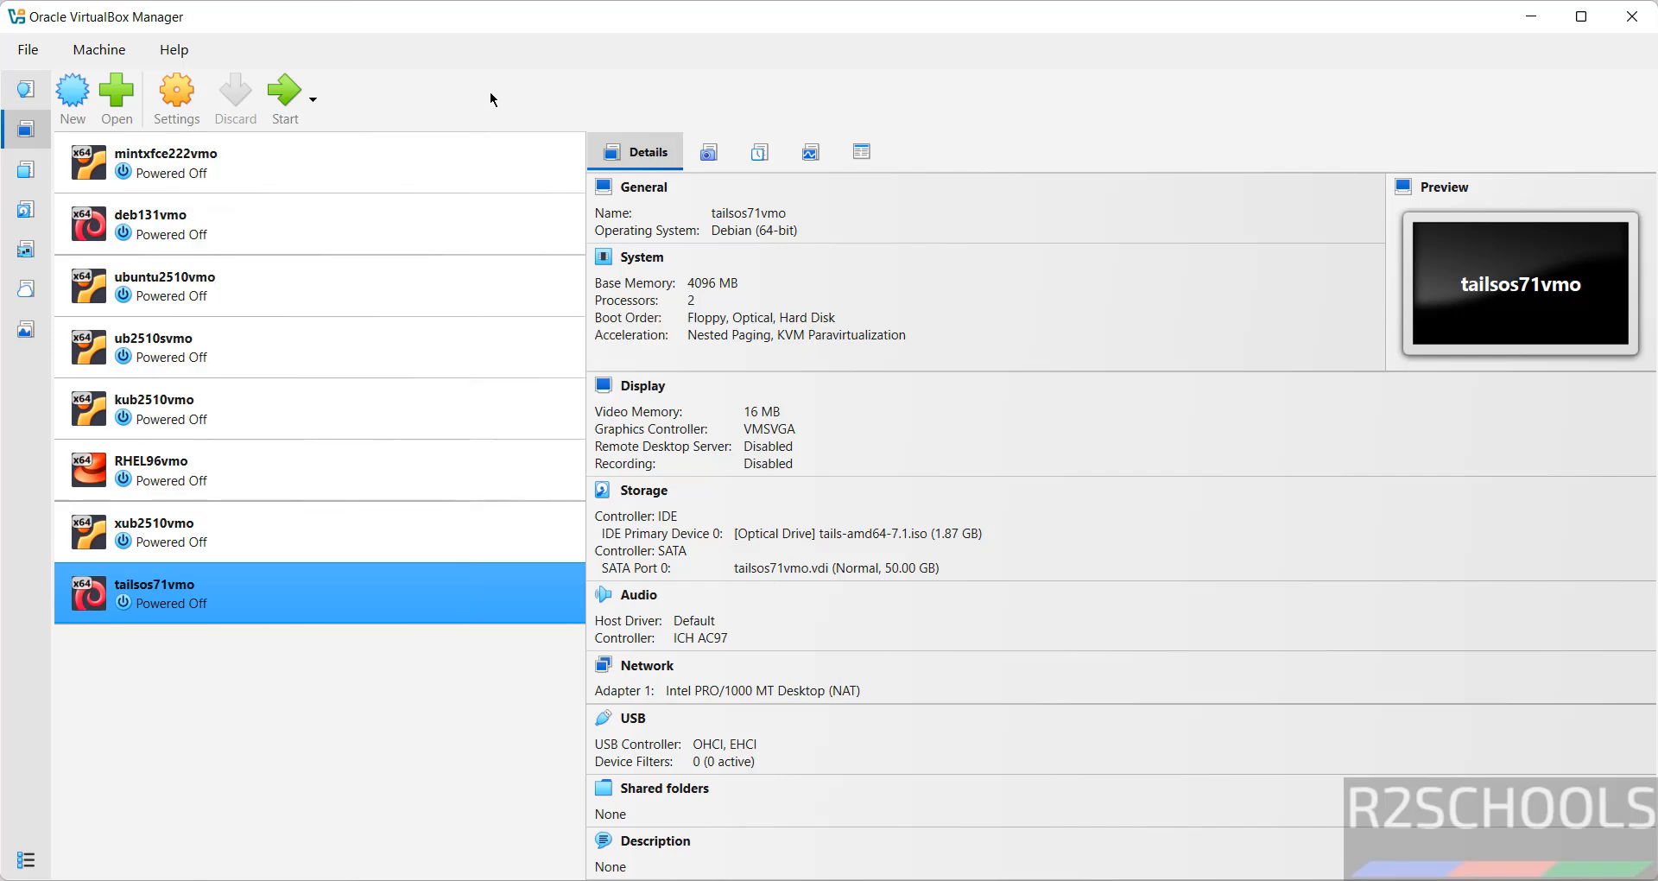
left_click(285, 95)
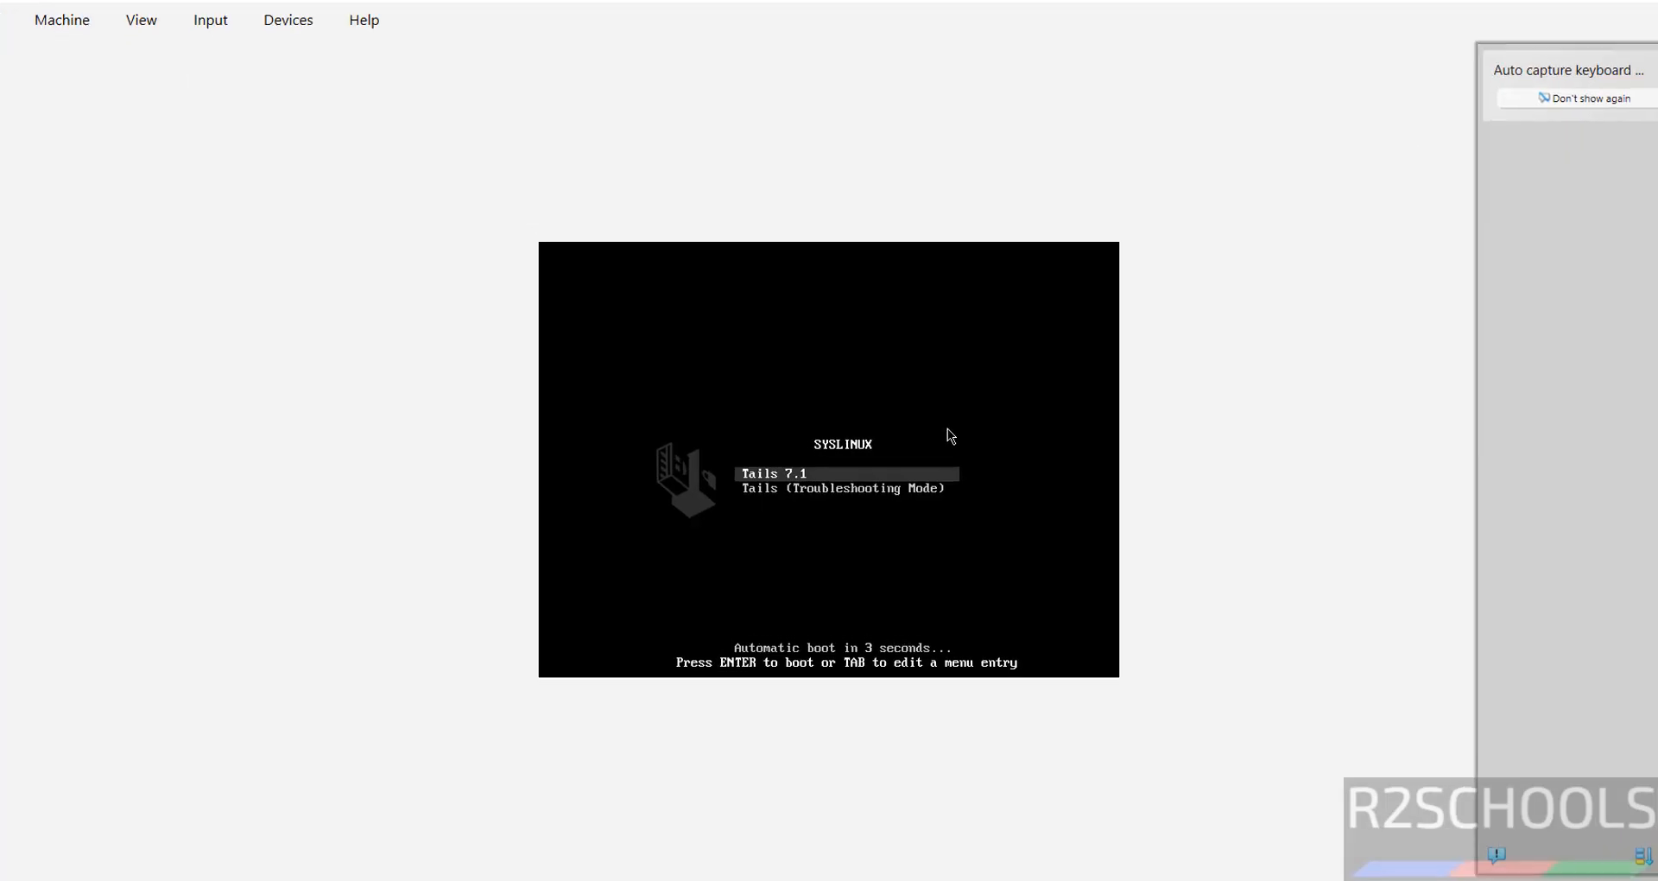
key("Down")
key("Up")
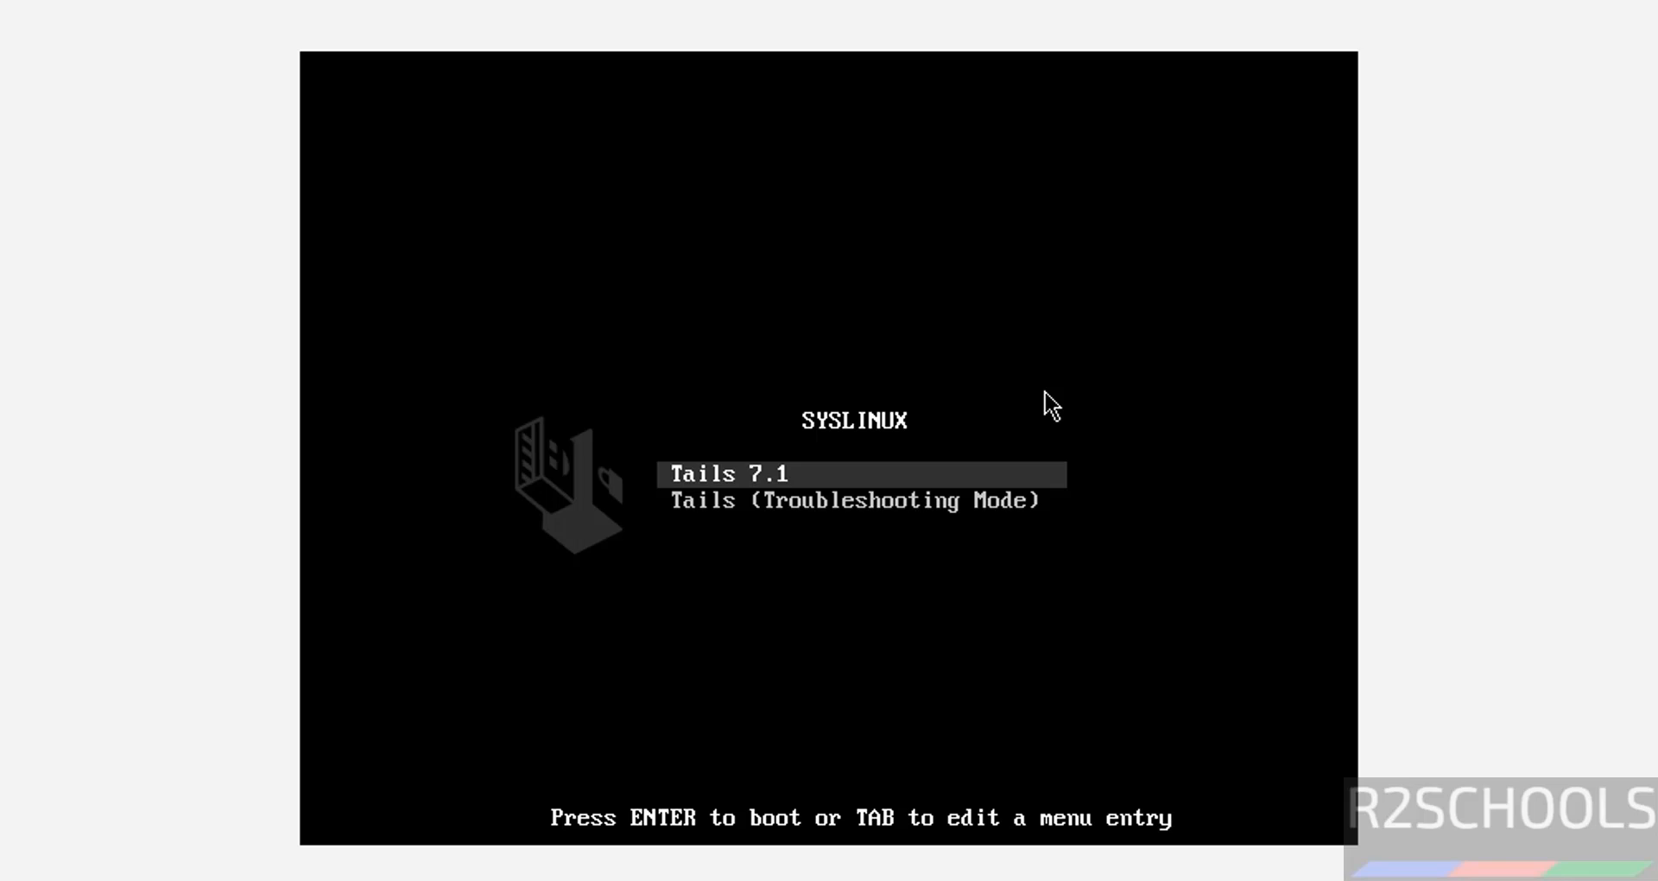
Step: Boot Tails 7.1, keep English as the language, and leave Persistent Storage off
key("Return")
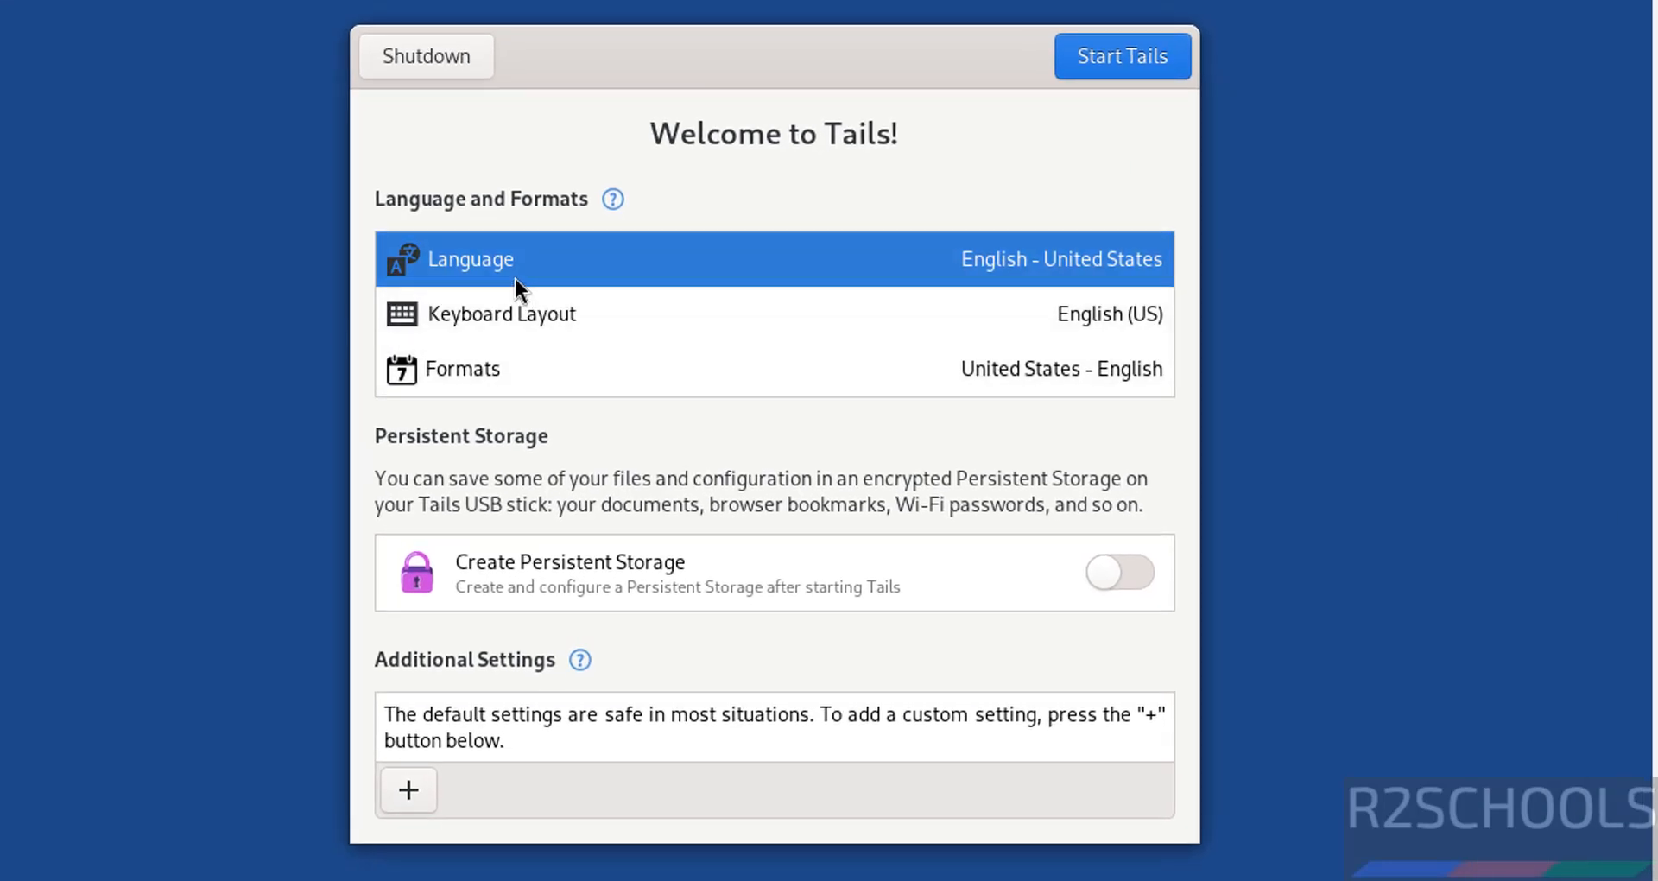
left_click(511, 272)
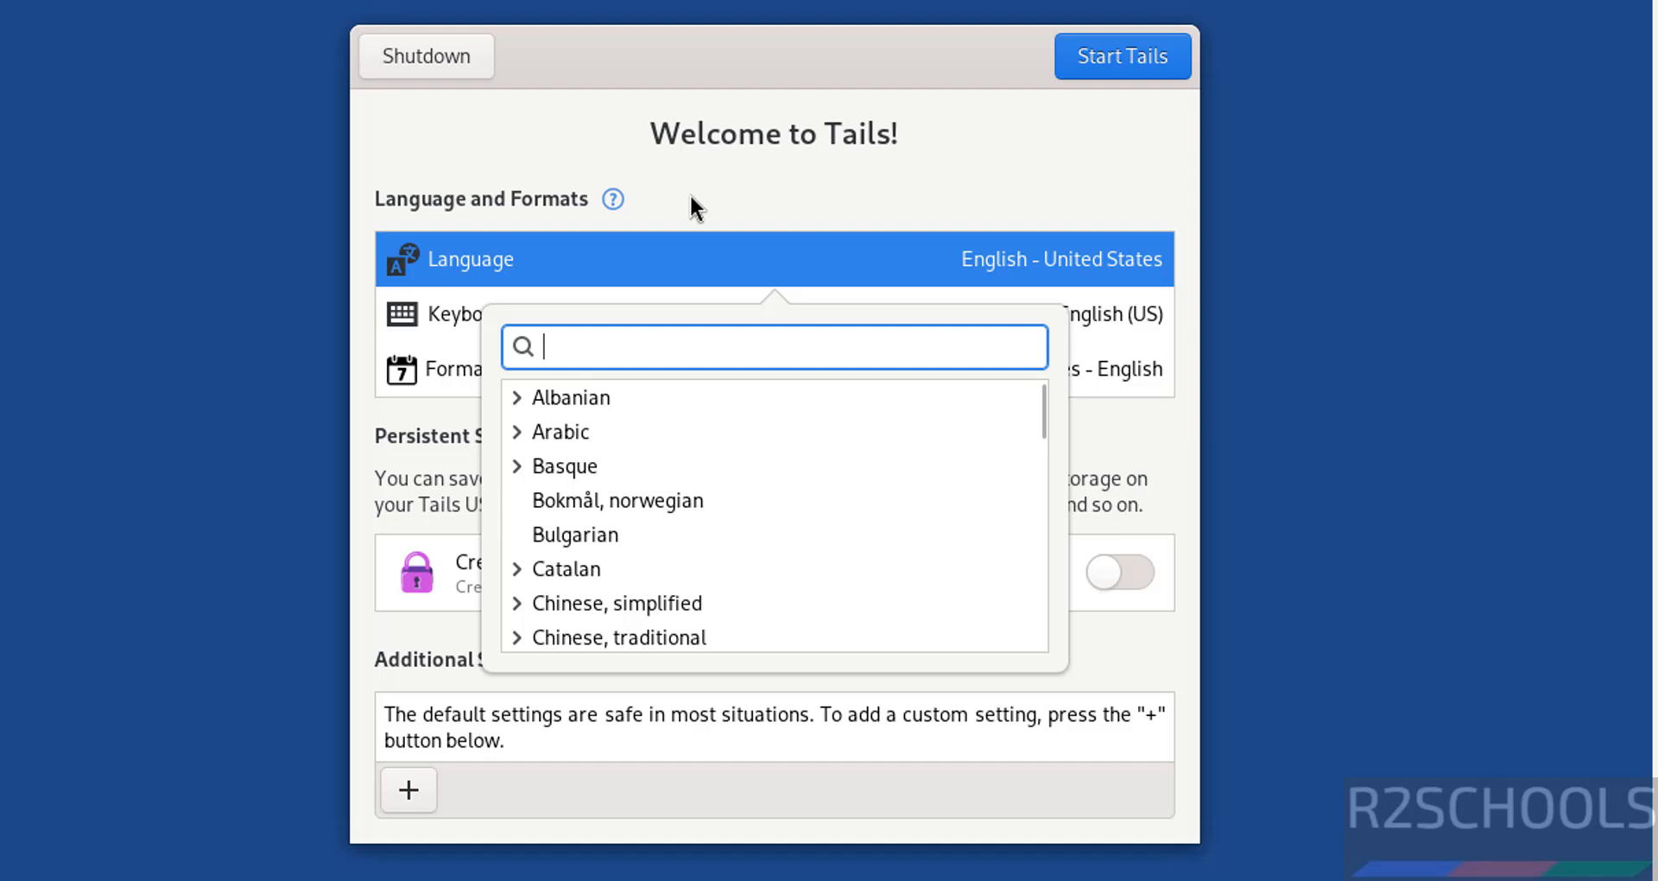
left_click(745, 138)
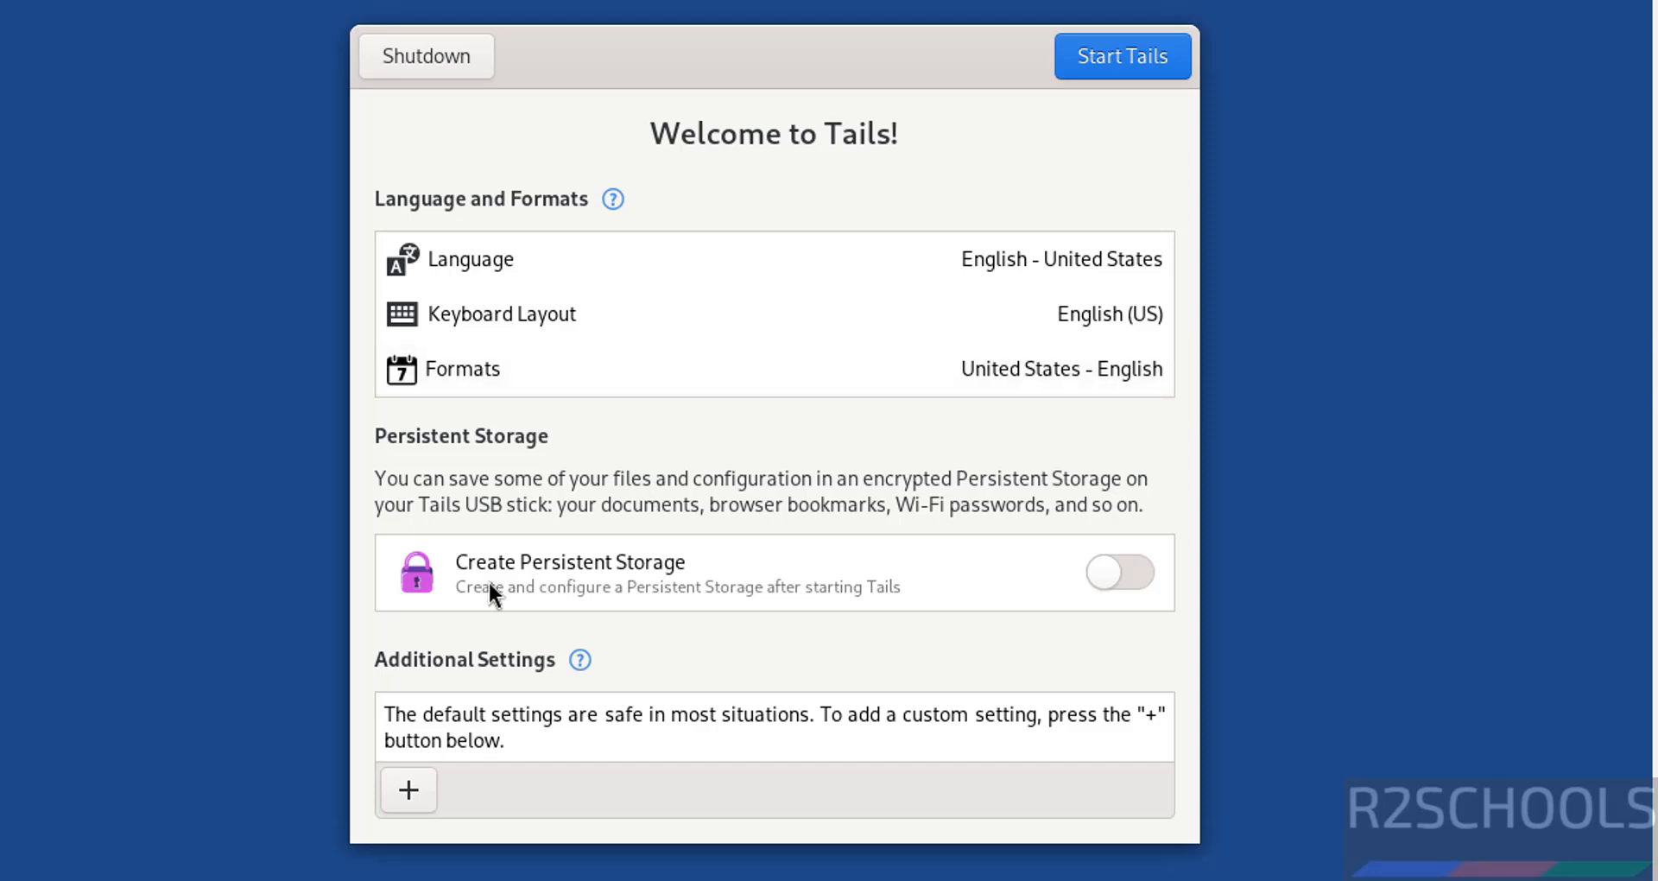
left_click(1142, 571)
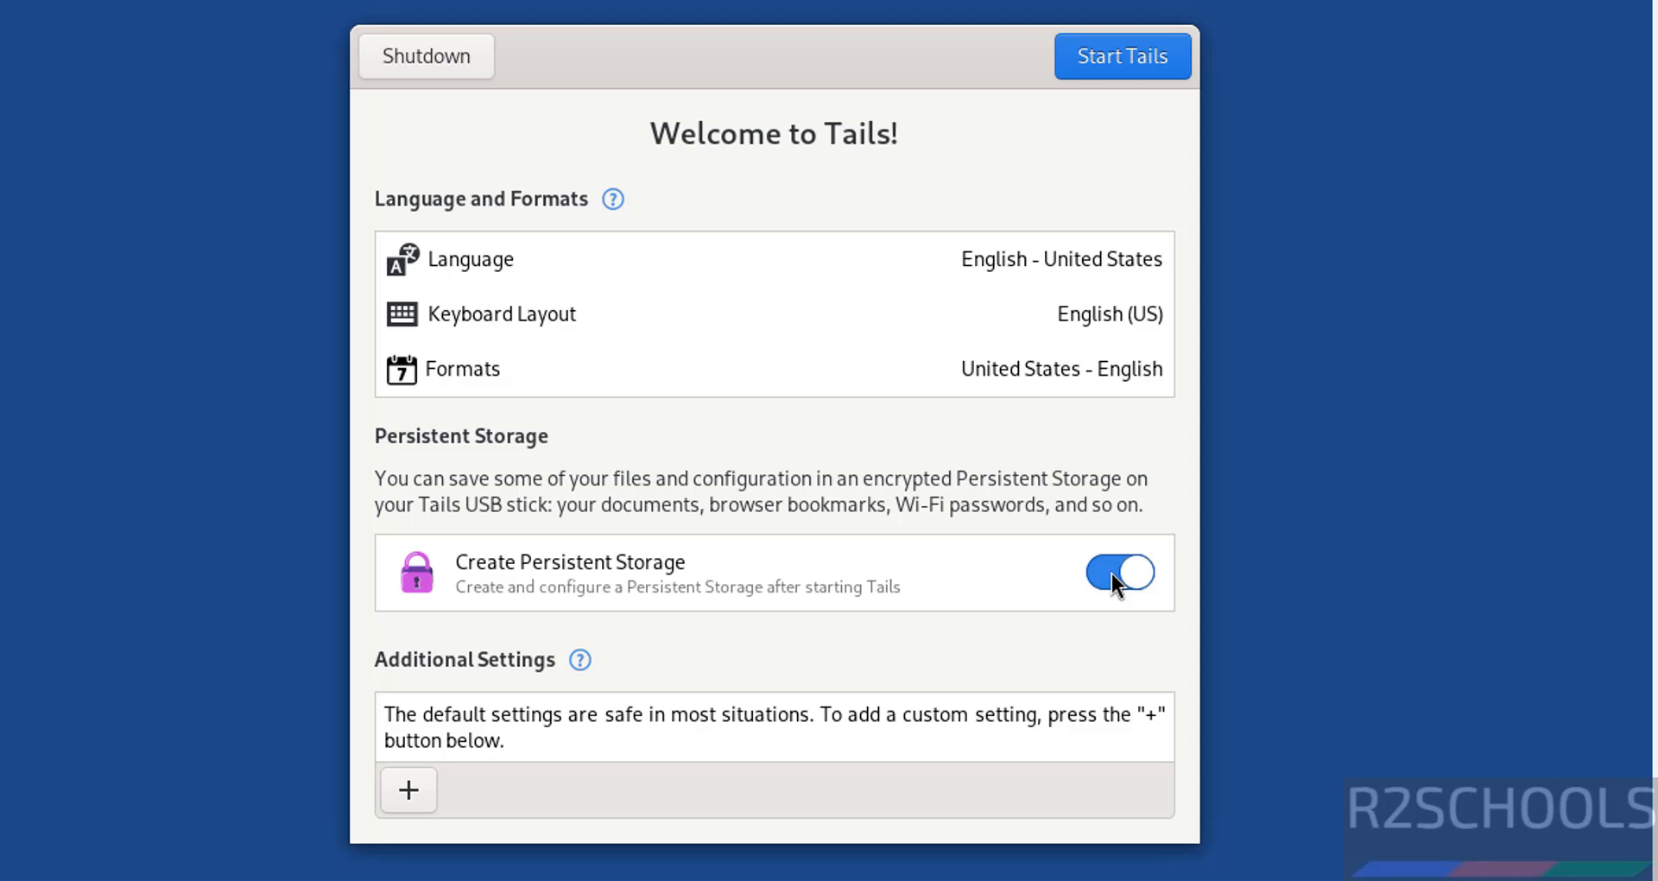
left_click(1113, 576)
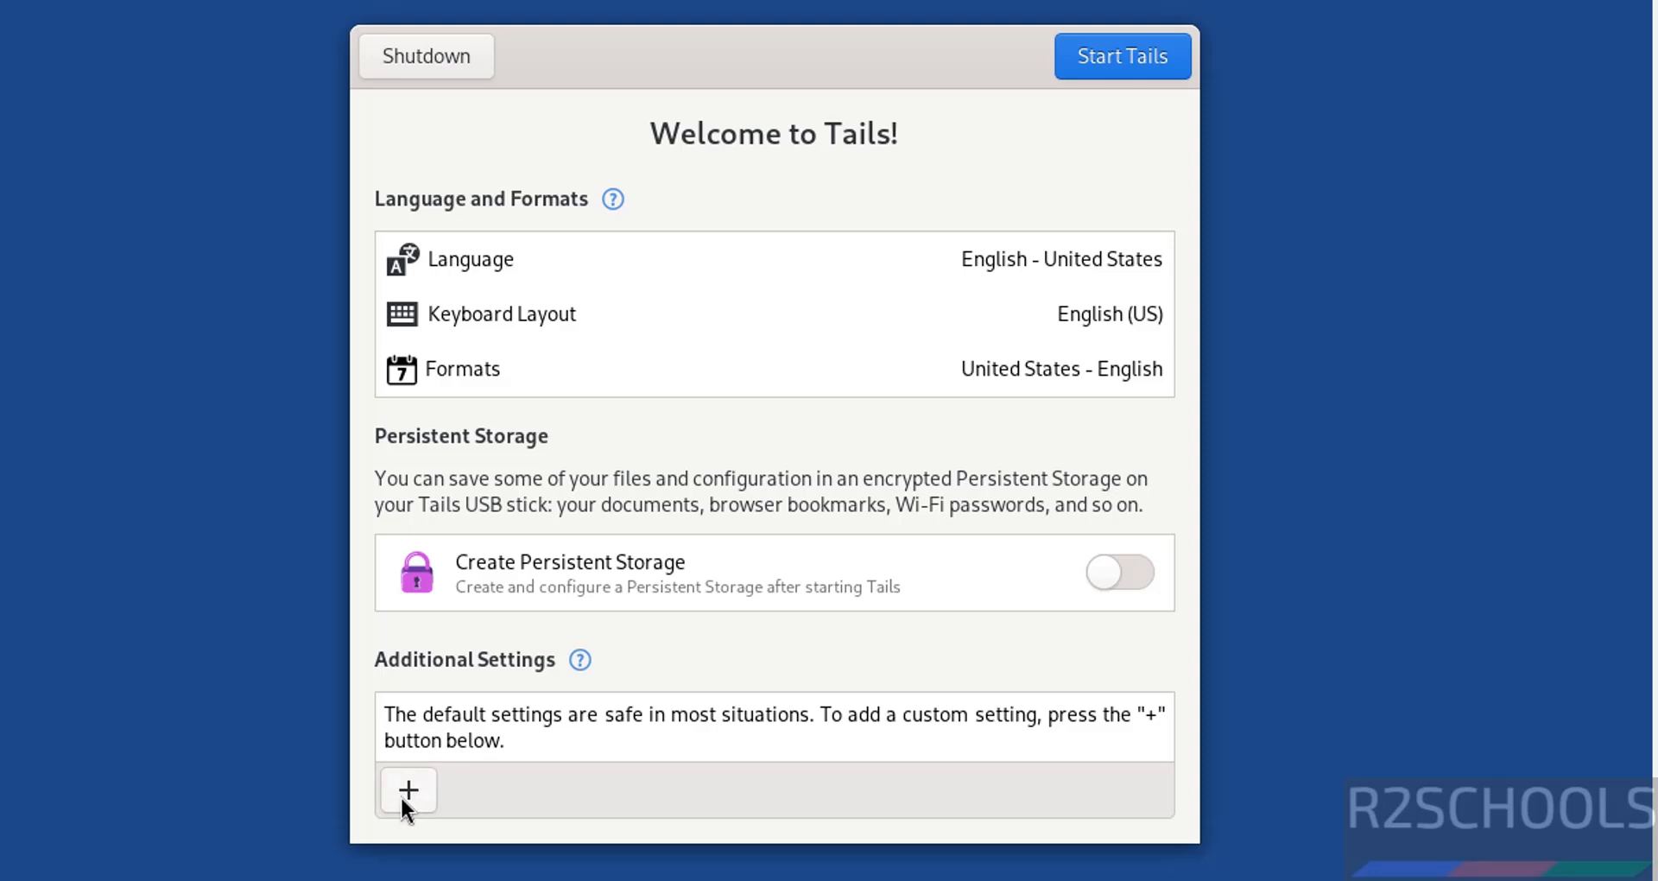
Step: Add an Administration Password by entering and confirming the password, then close the extra settings list
left_click(406, 789)
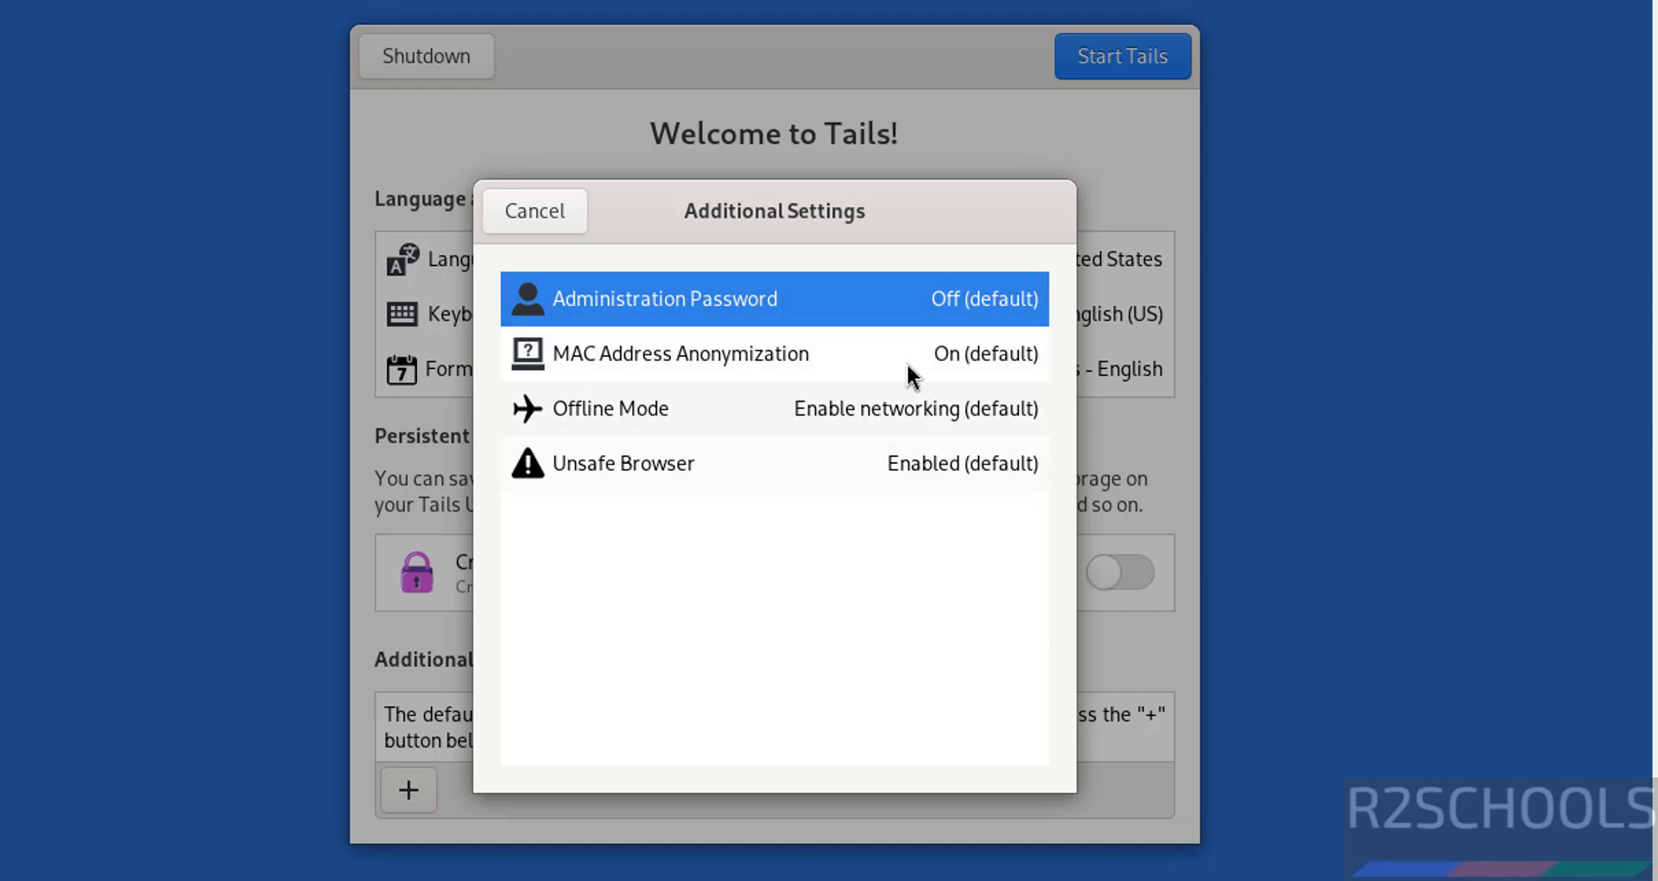
left_click(634, 302)
type("•••••••••")
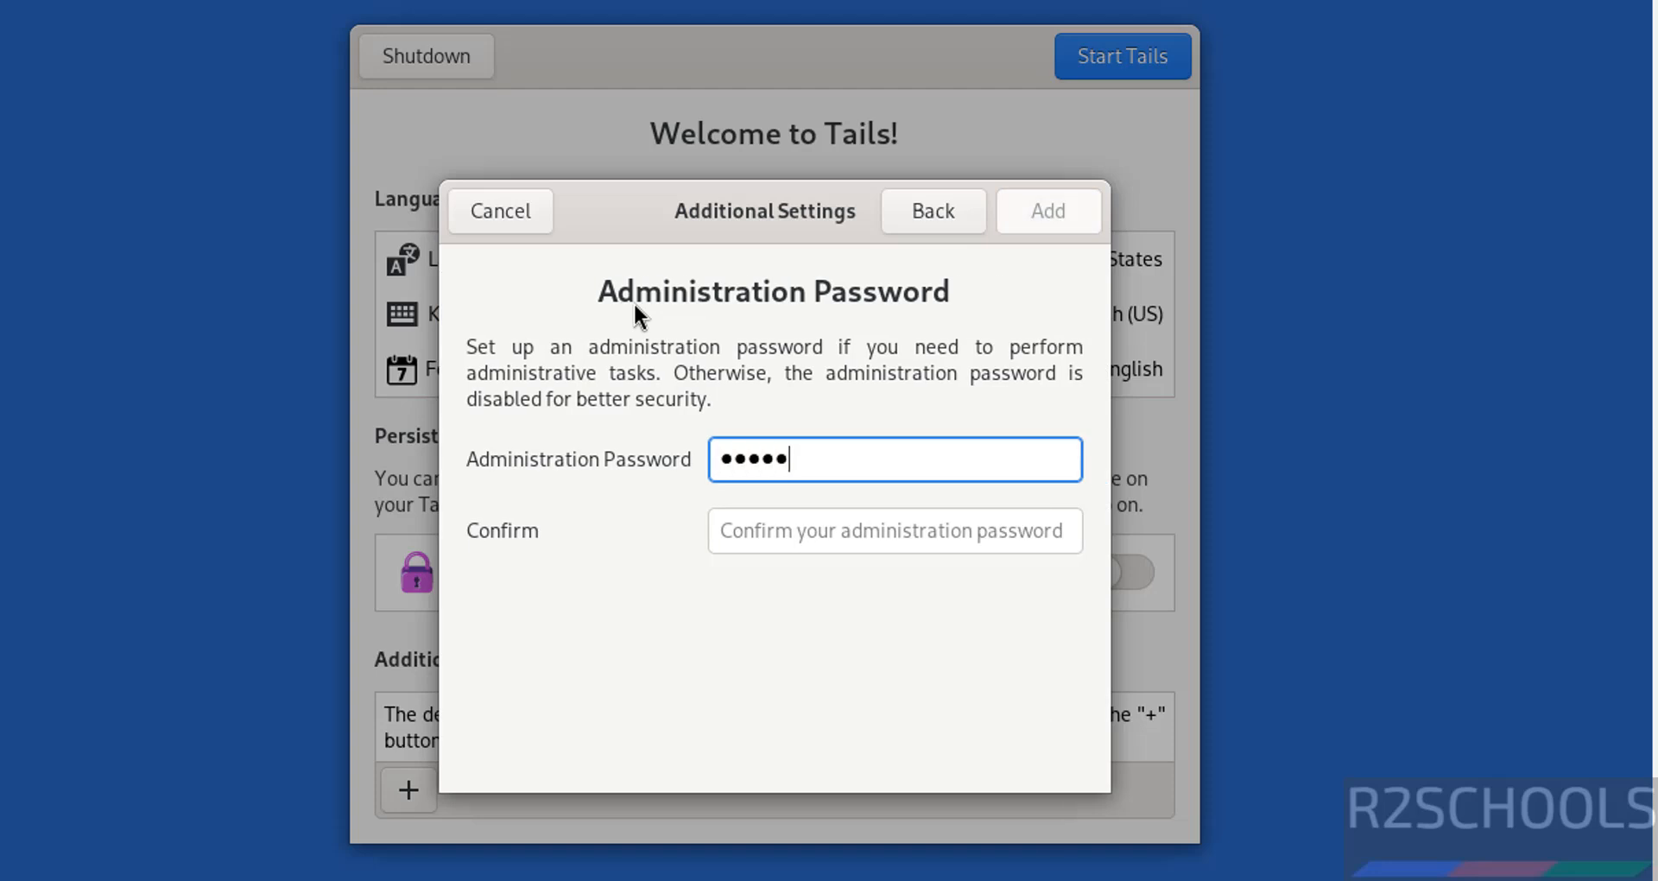
key("Tab")
type("•••••••••")
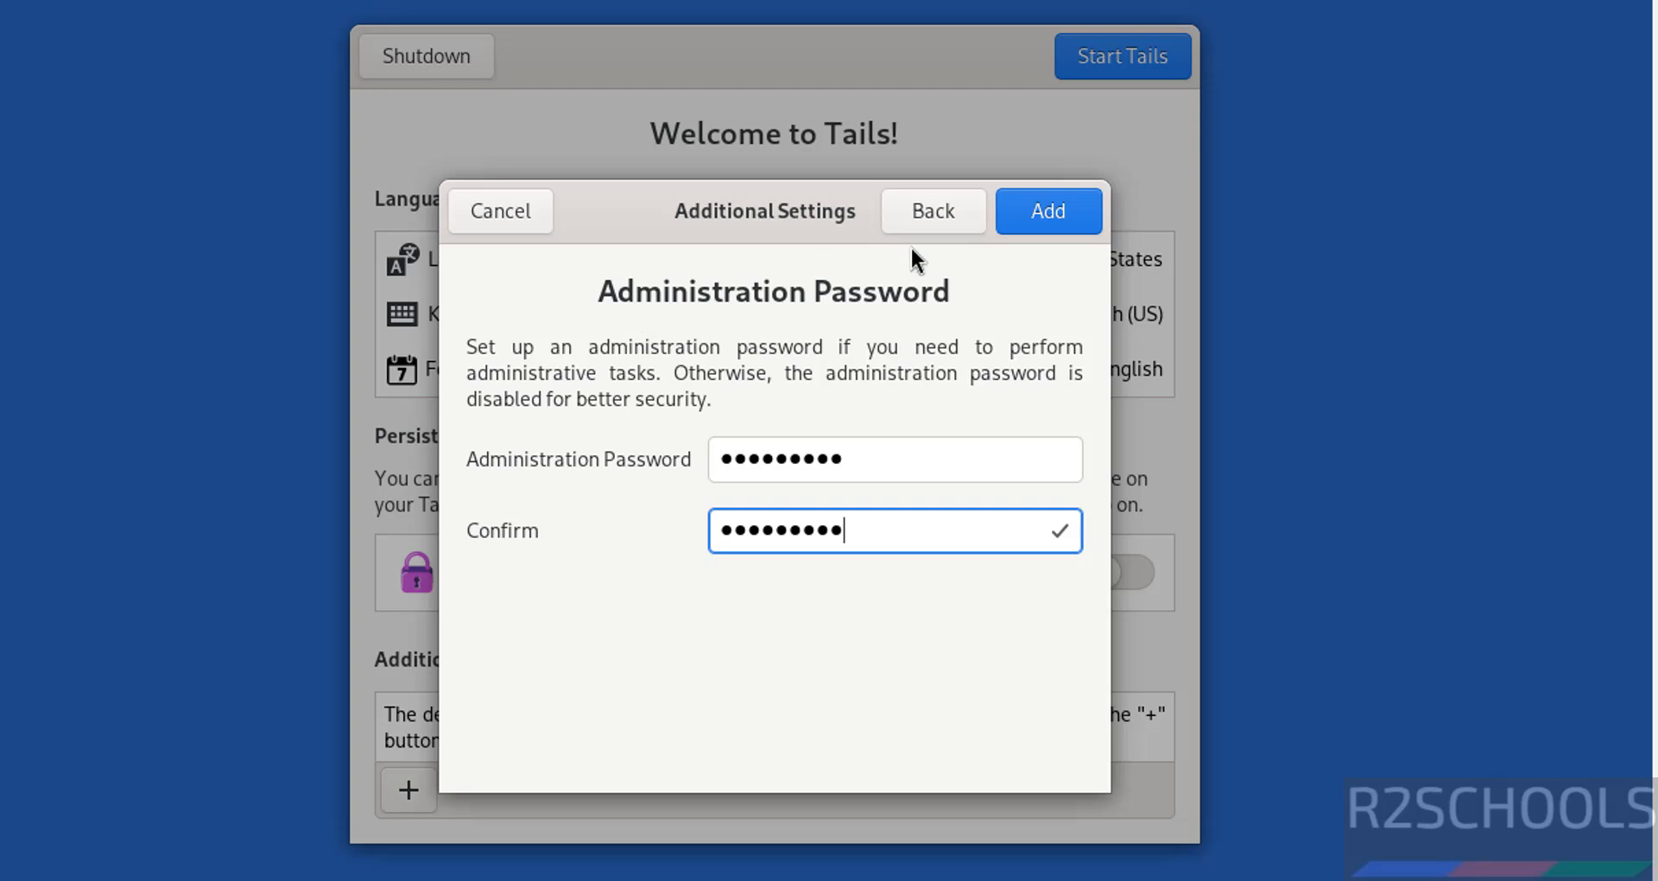
left_click(1037, 216)
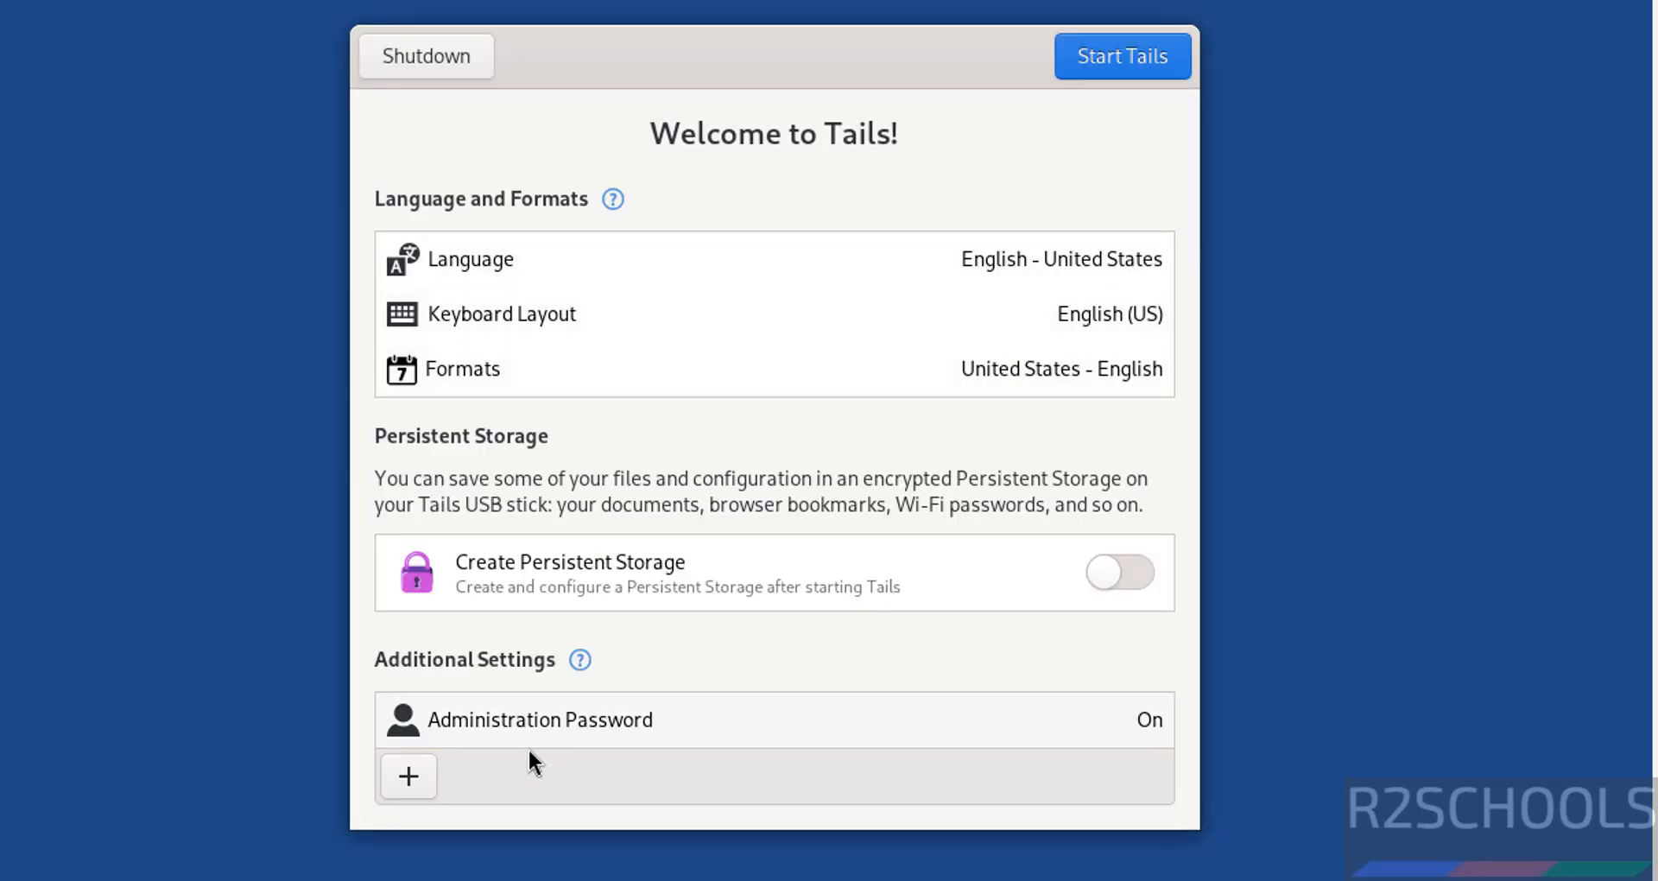
left_click(418, 774)
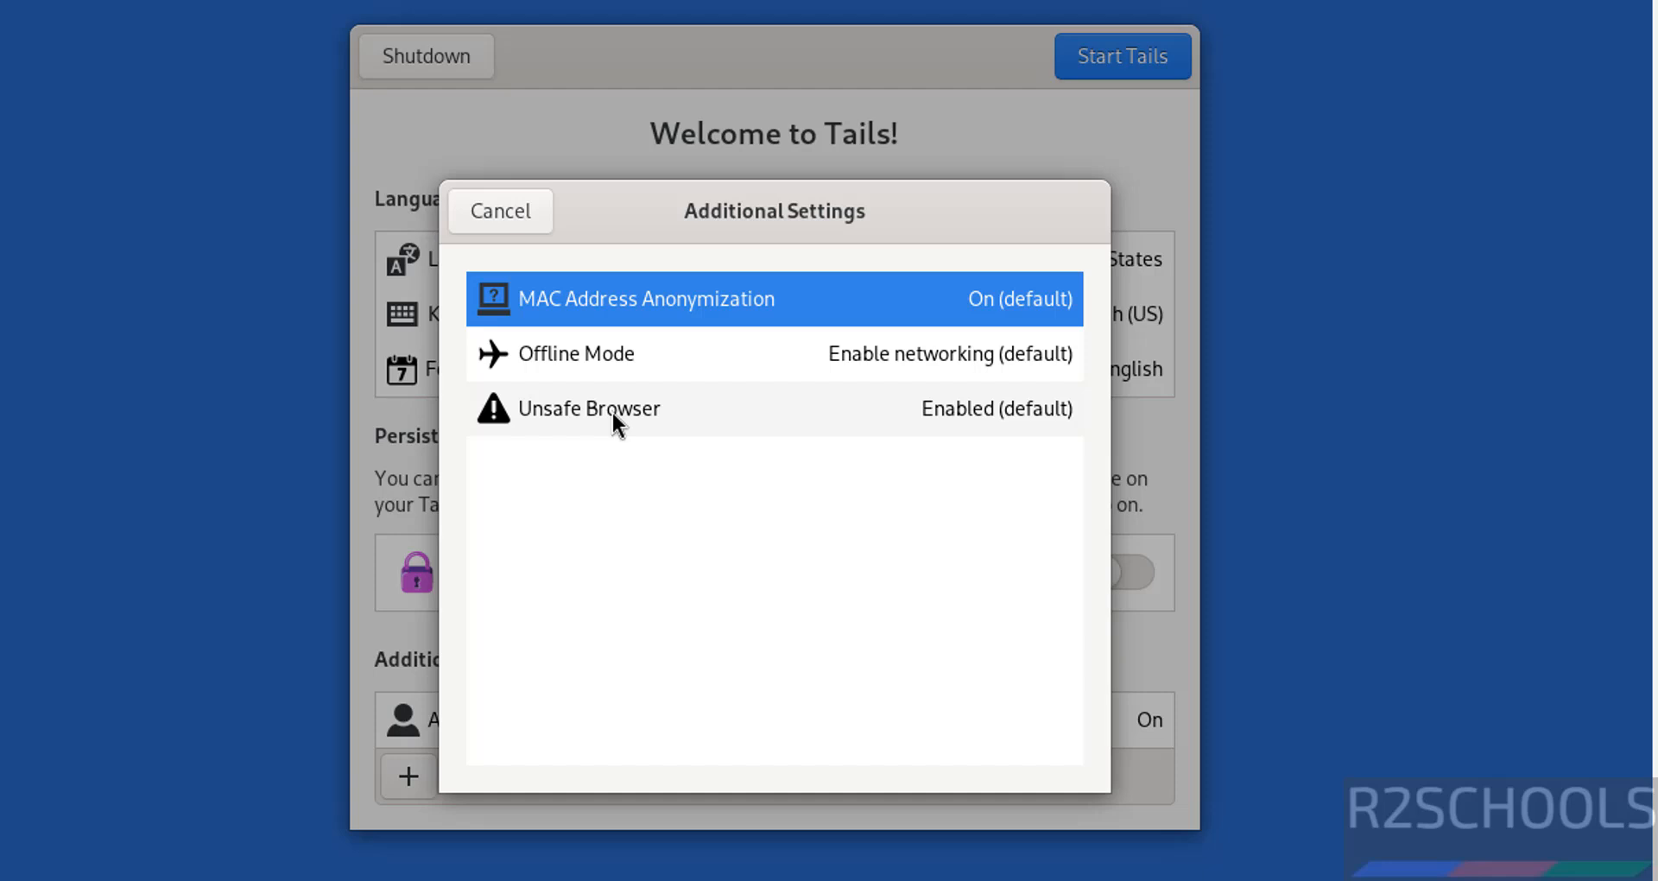
left_click(510, 211)
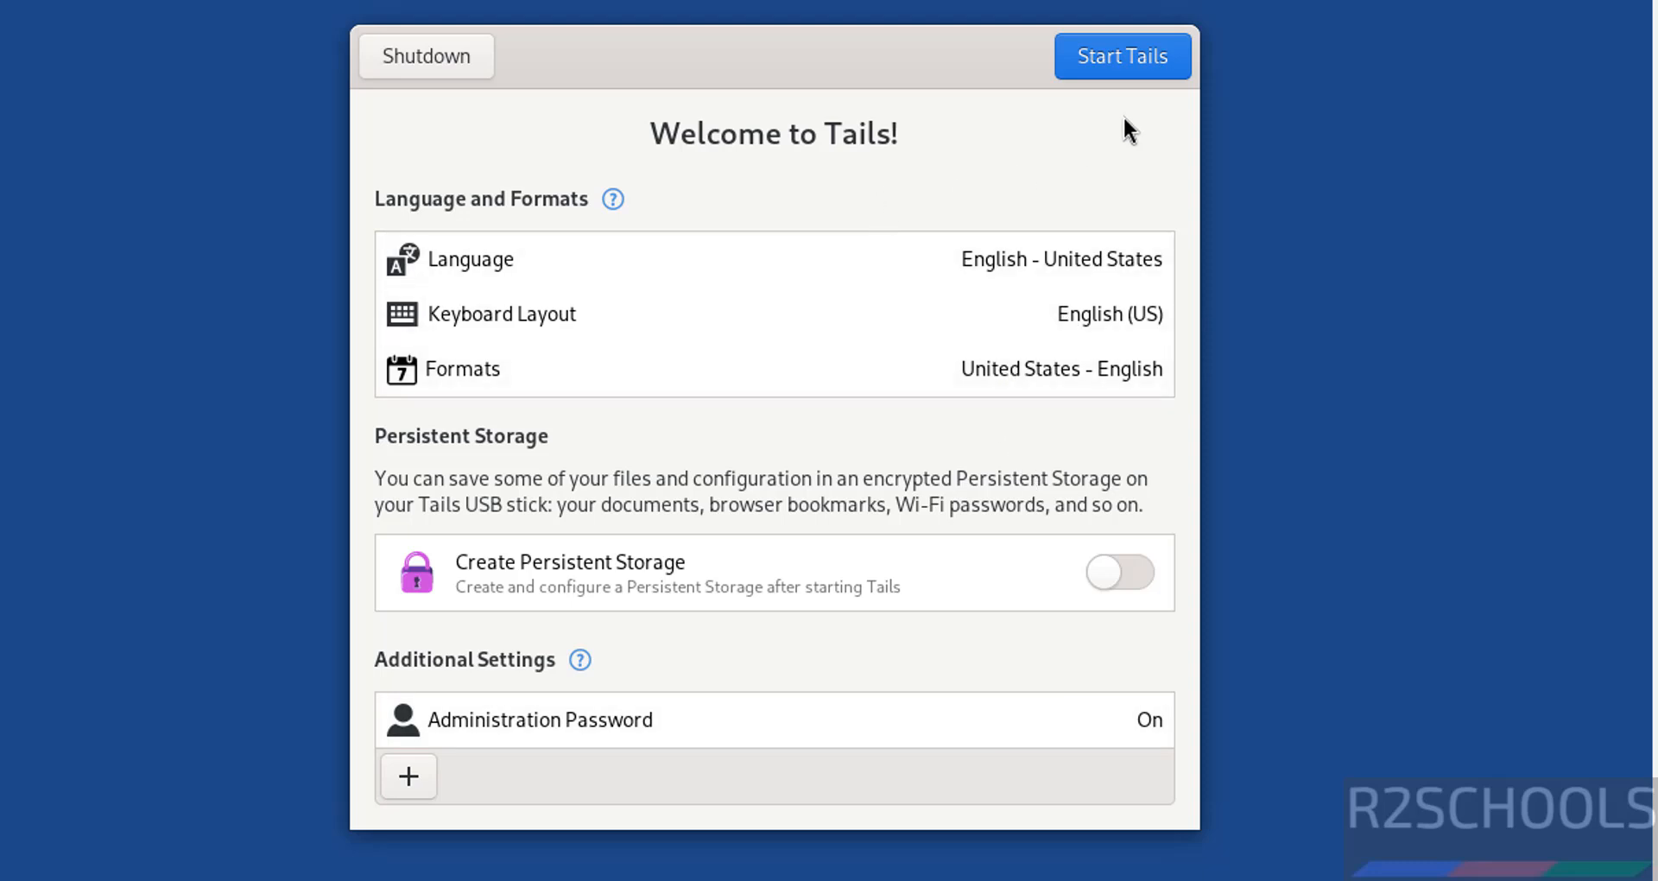
Step: Start Tails, dismiss the VM warning, connect to Tor automatically, and show the applications grid
left_click(1119, 65)
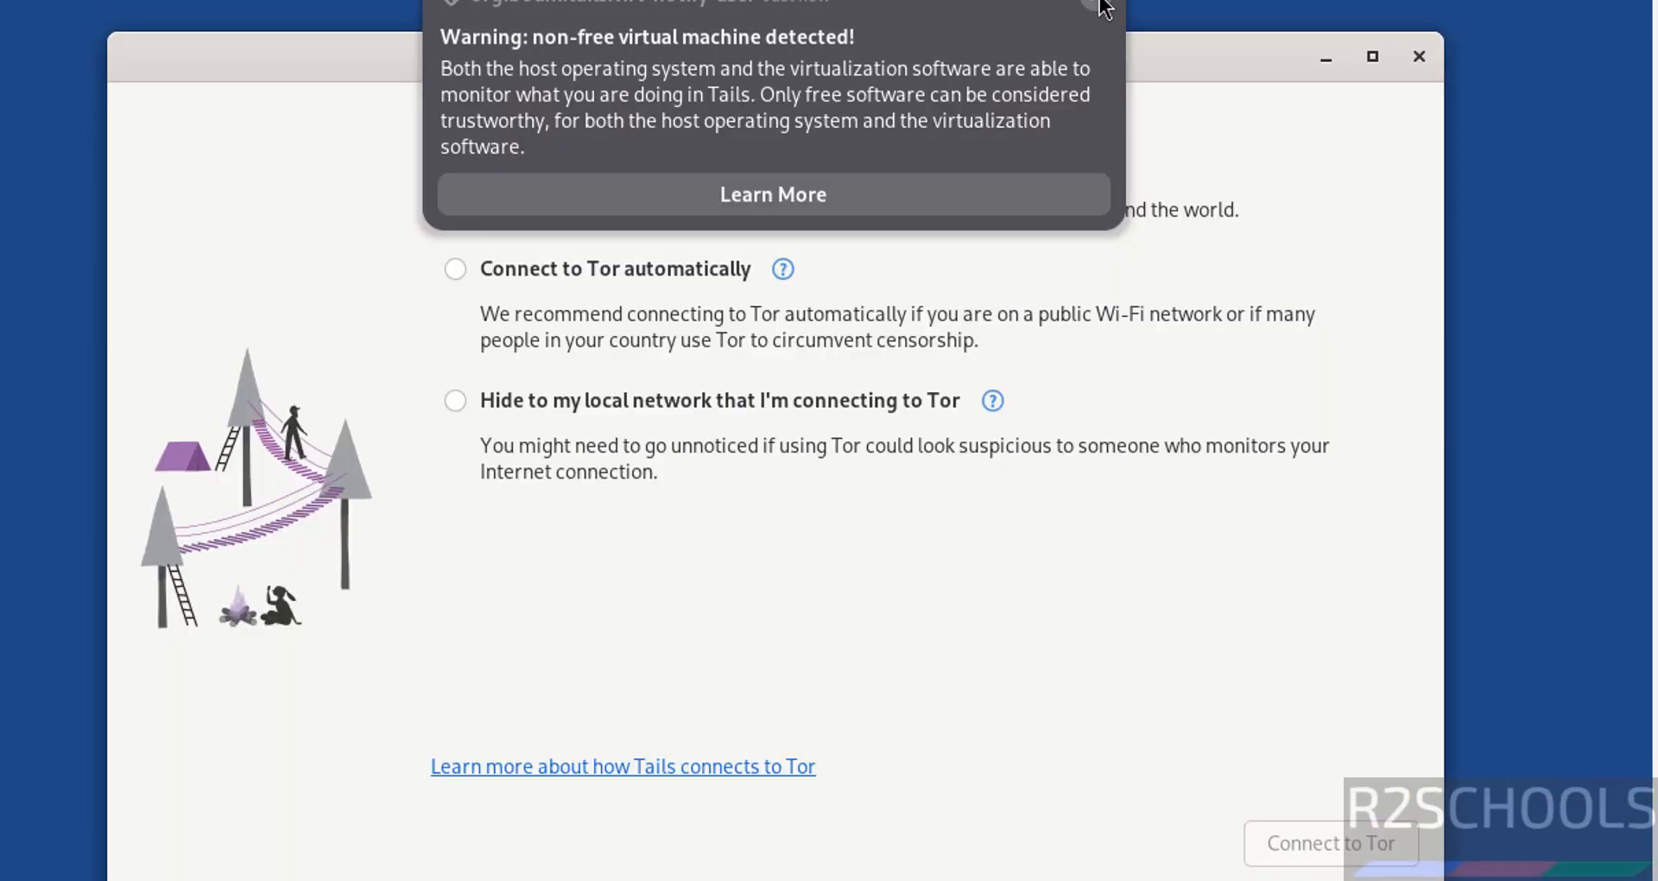
left_click(1094, 5)
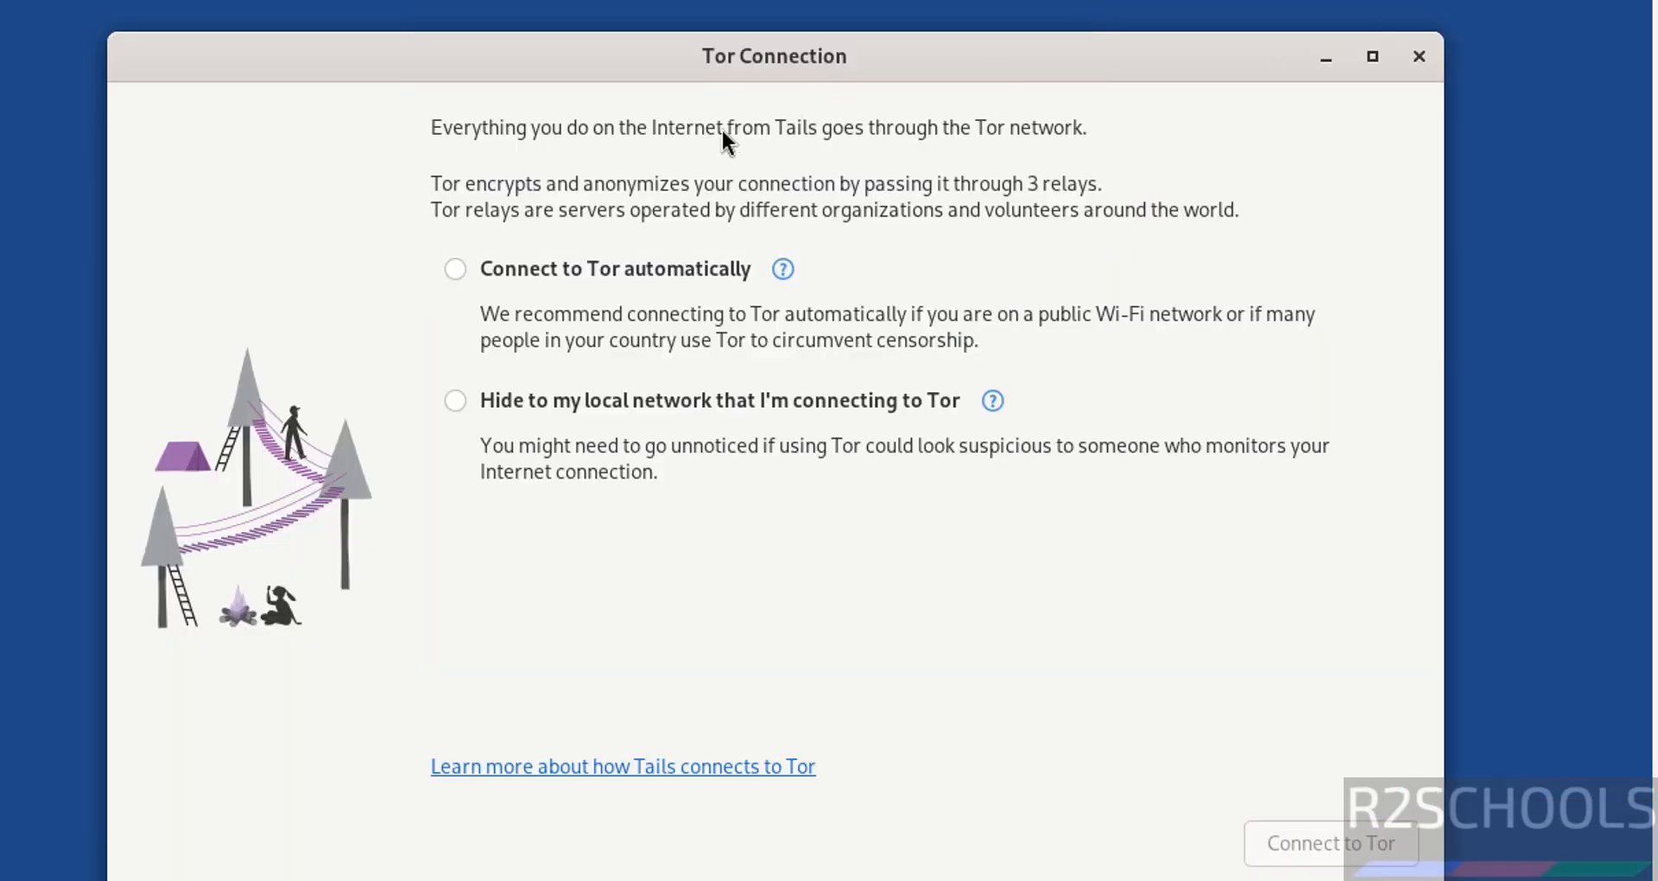
left_click(500, 268)
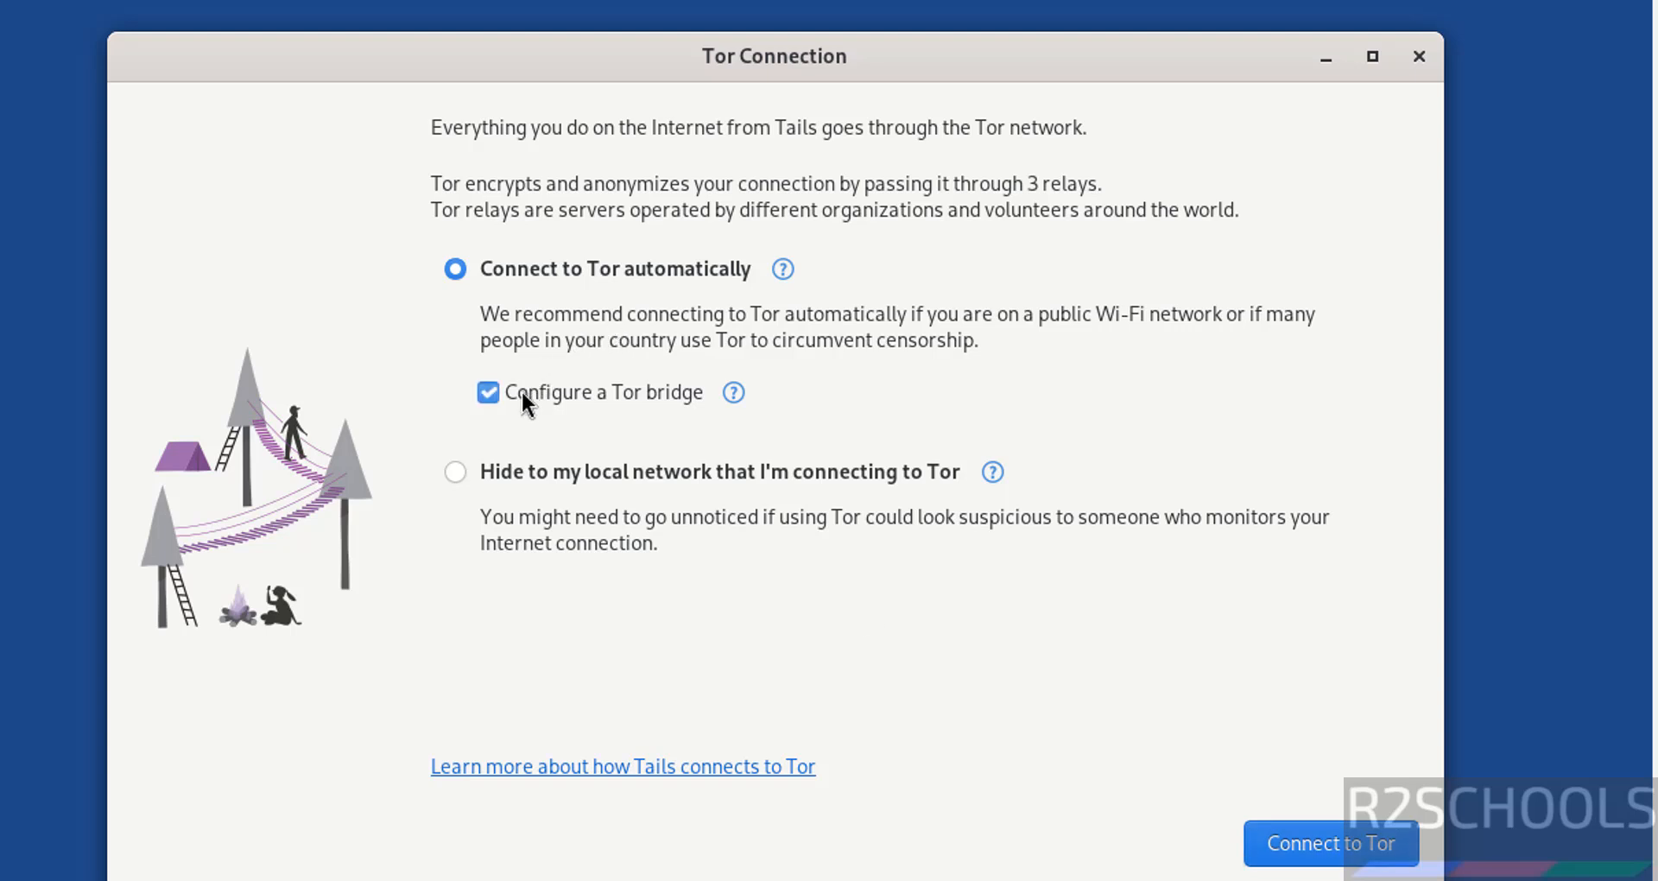
left_click(1292, 854)
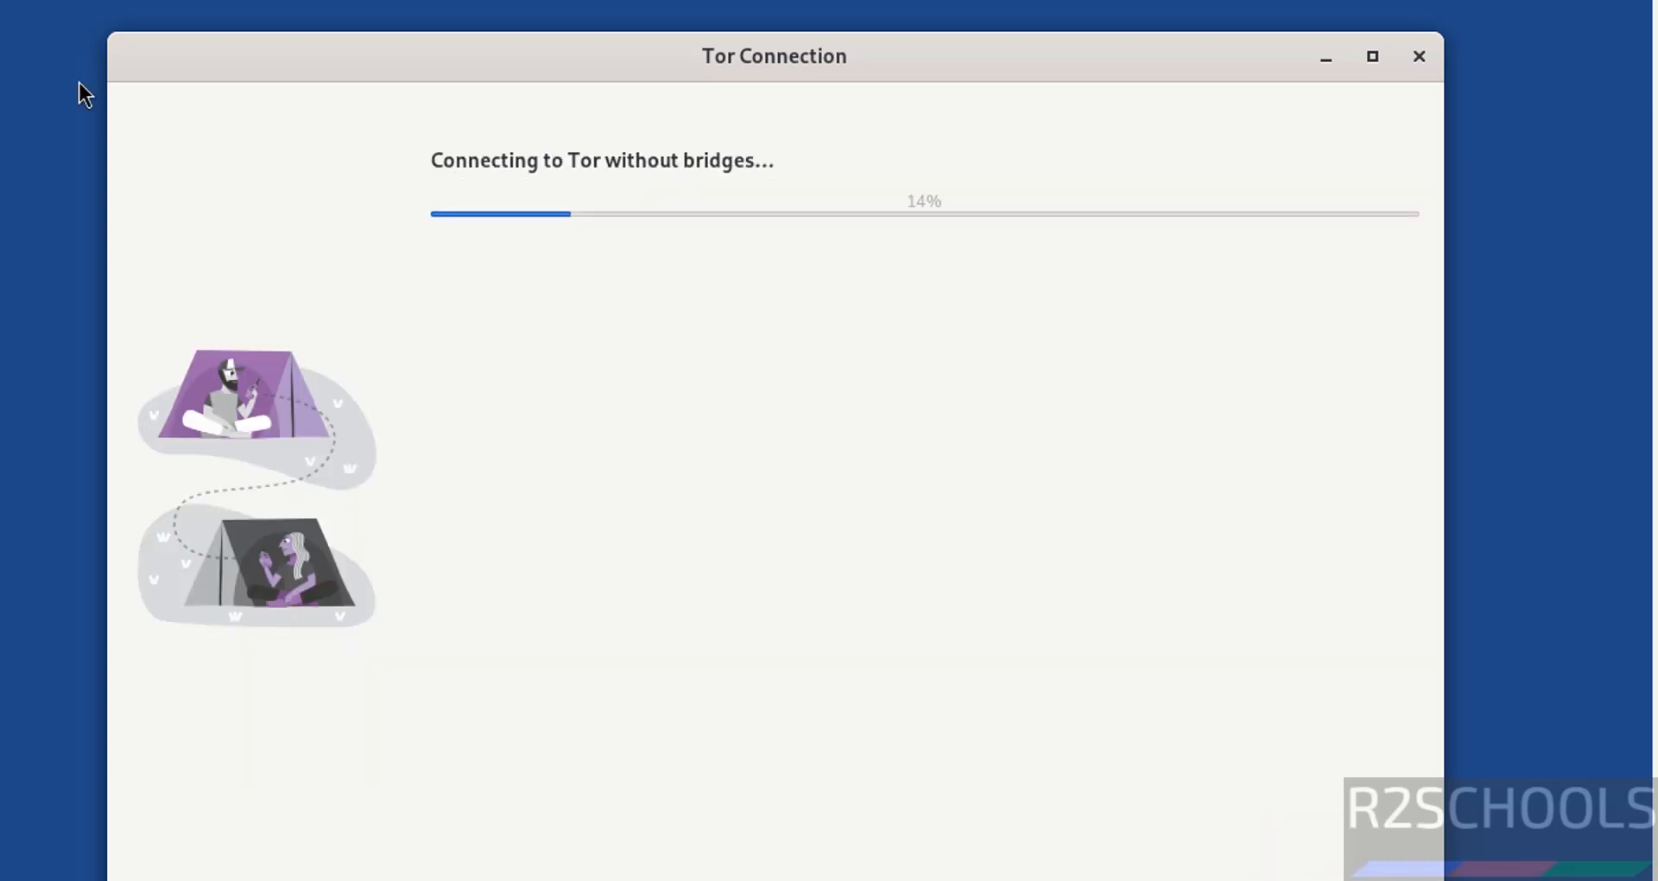
left_click(21, 22)
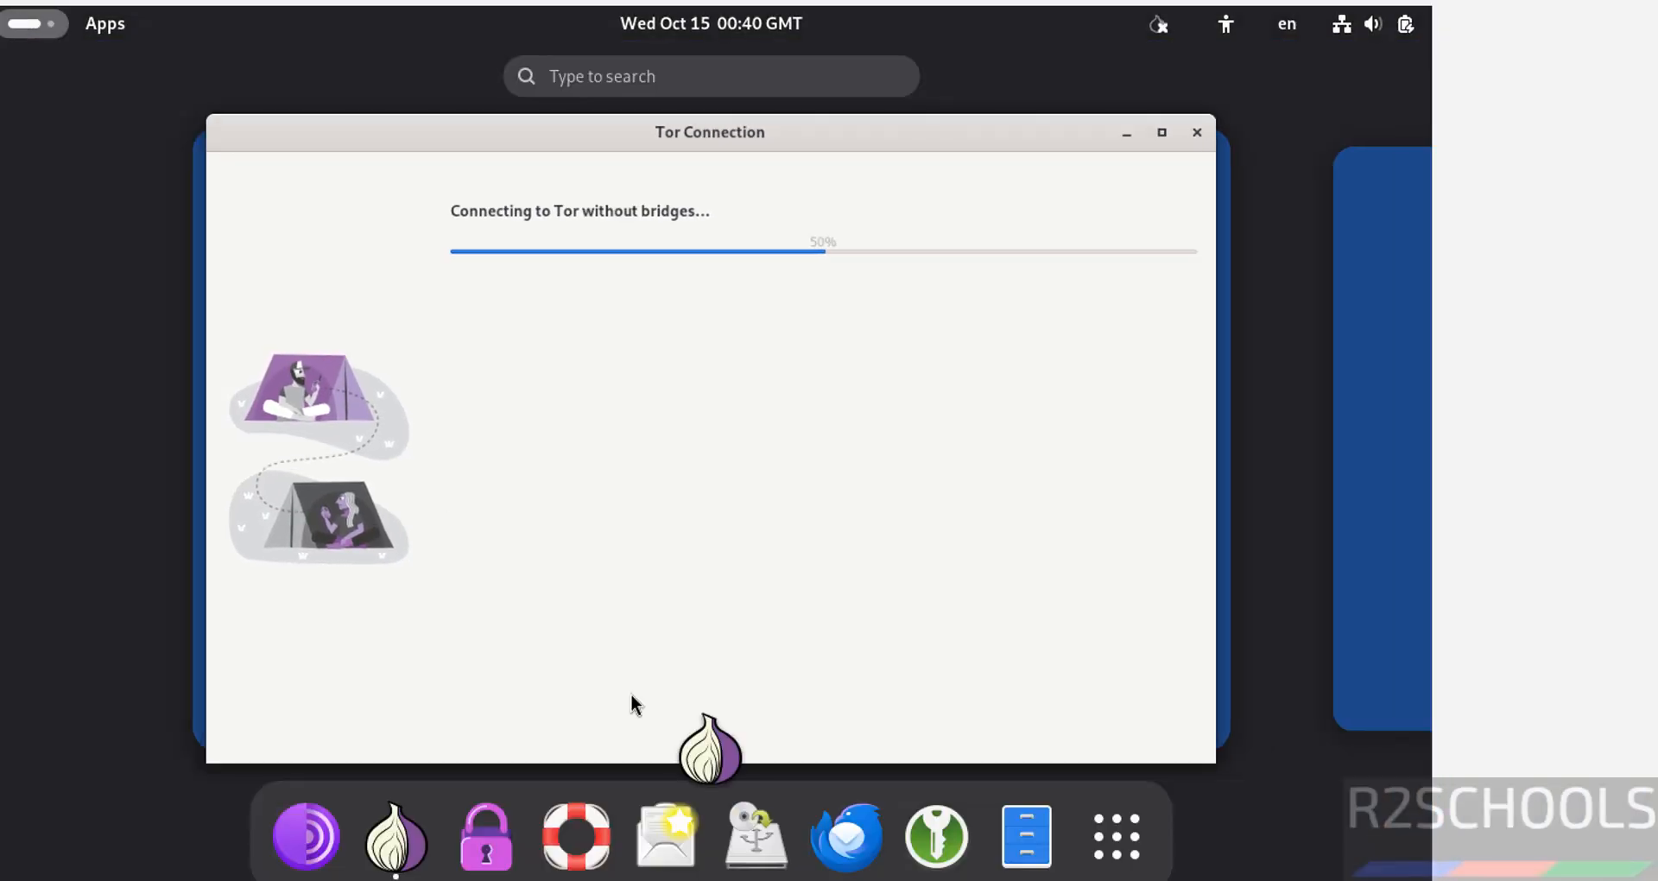
left_click(1102, 858)
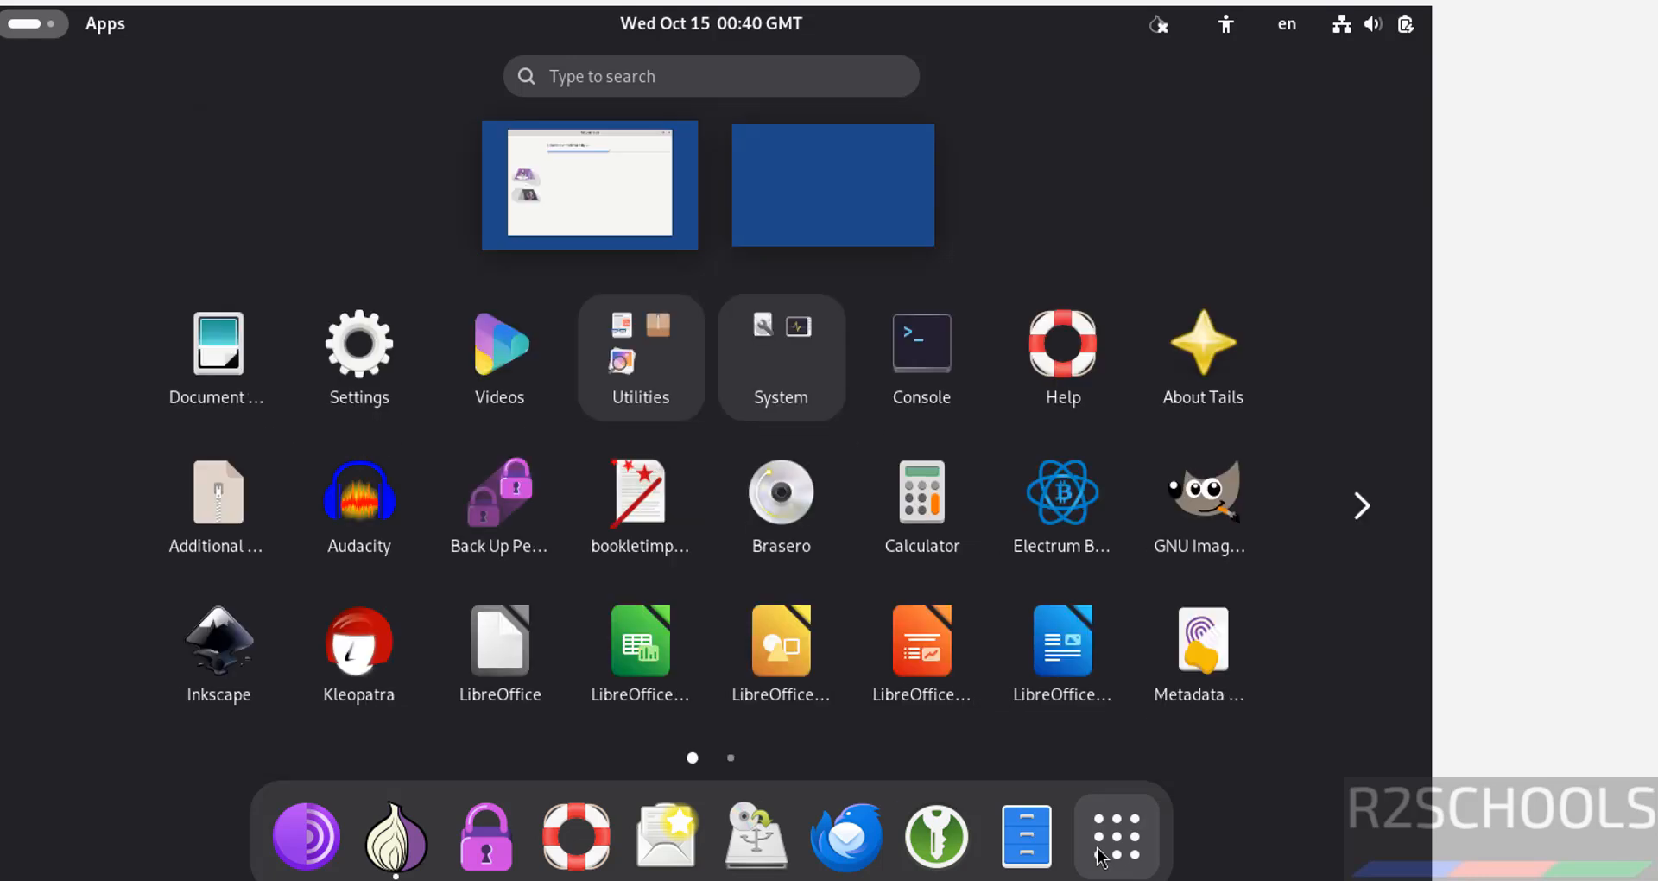
Step: Open Console and display the release details with 'more /etc/os-release'
left_click(922, 380)
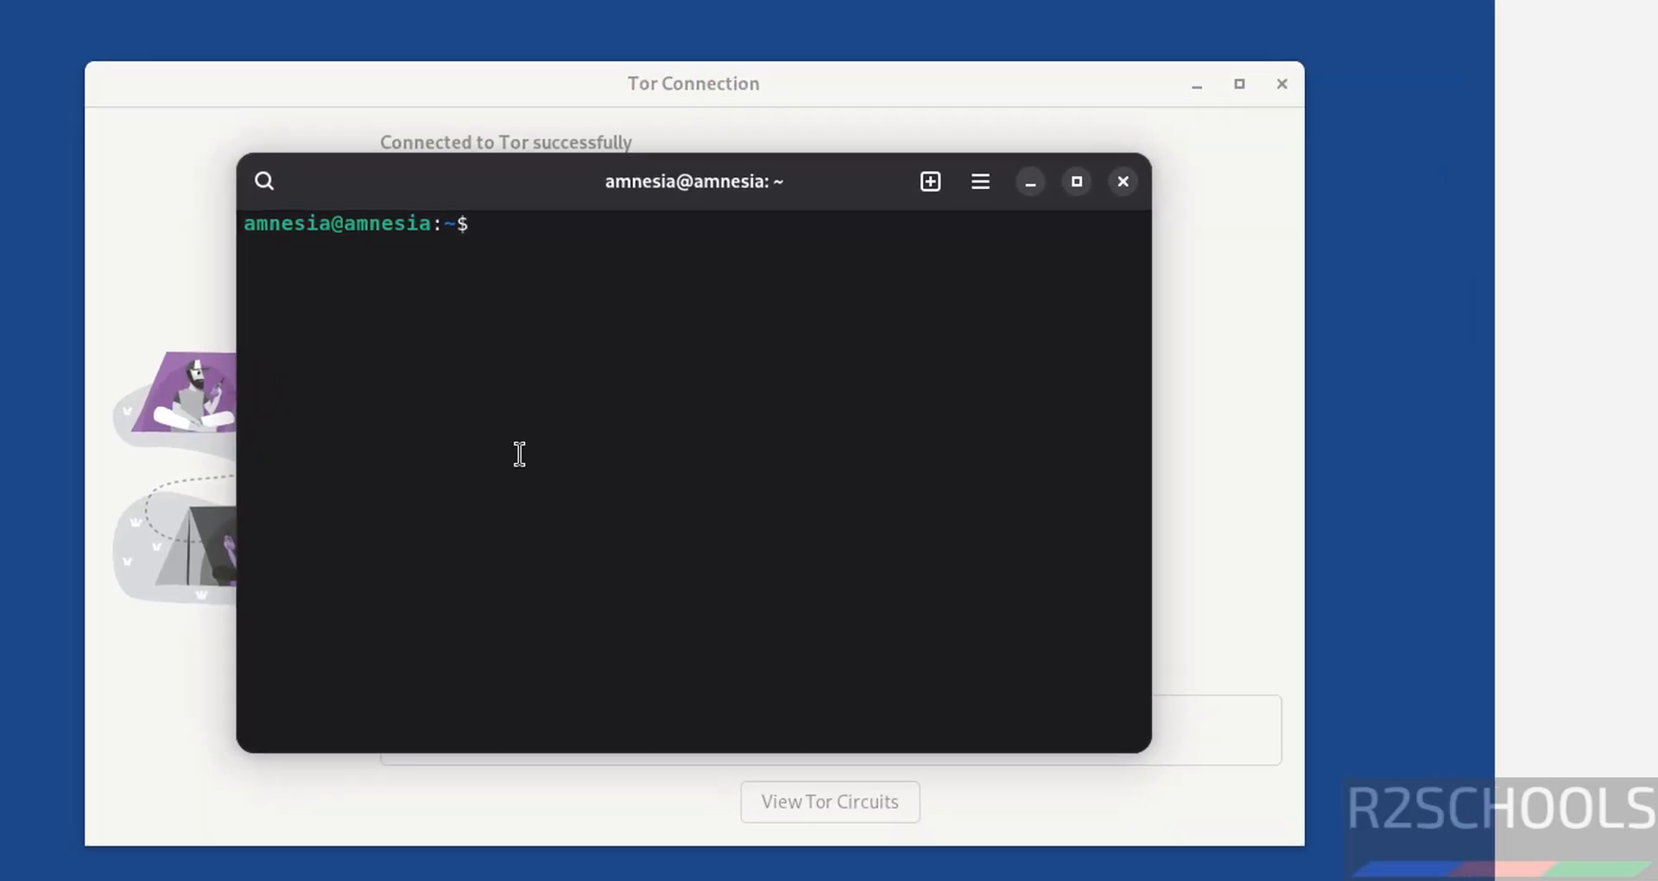
type("more /e")
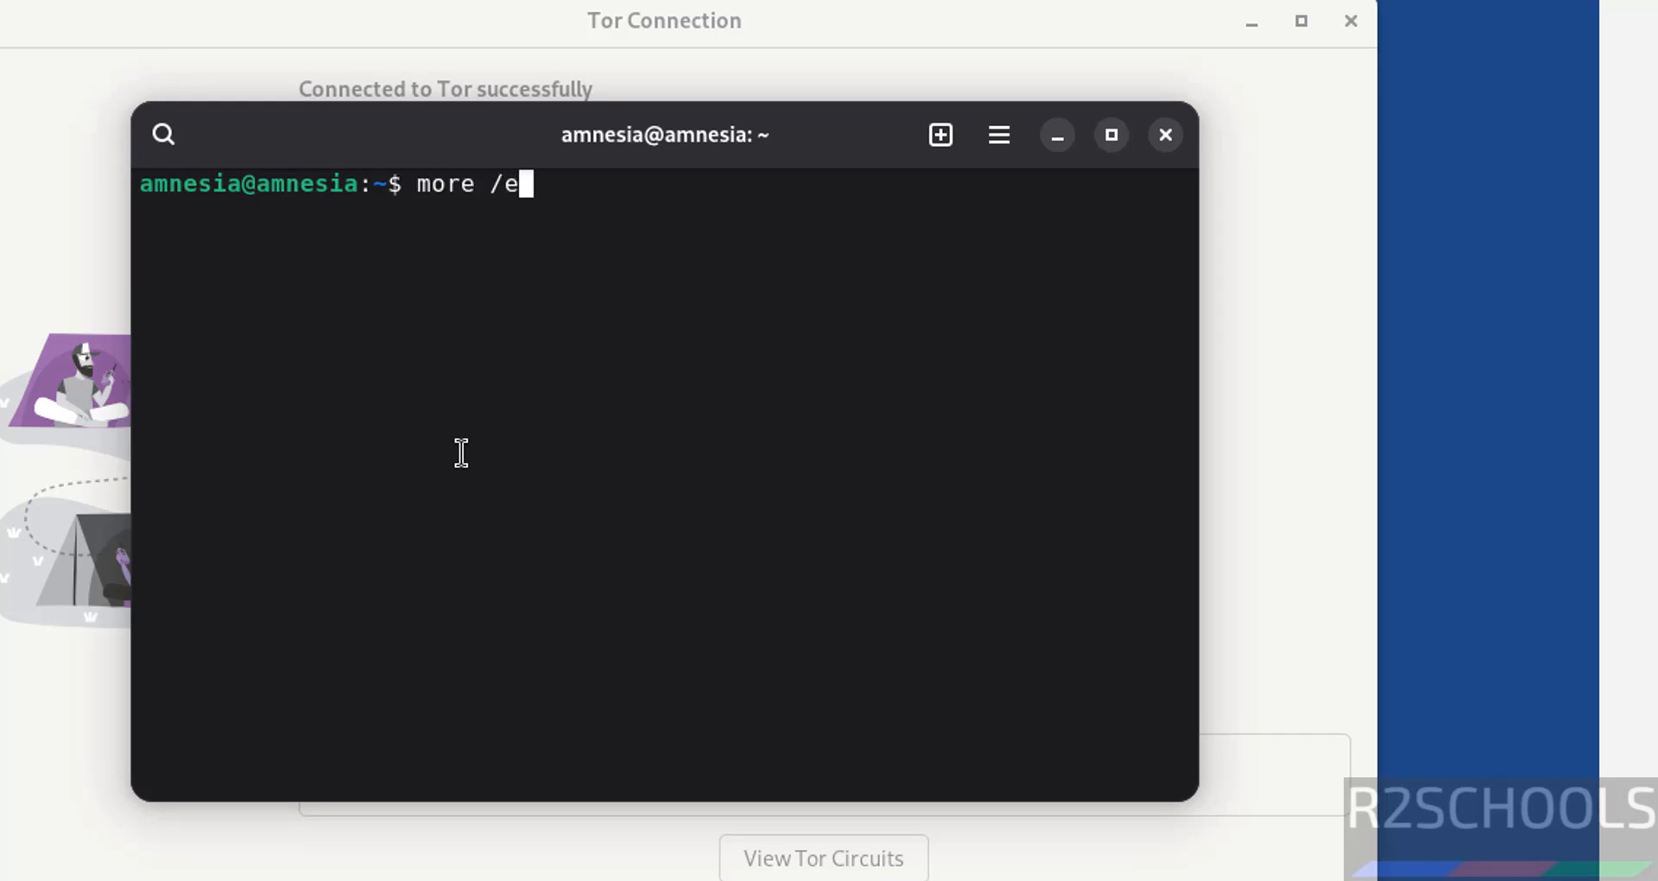
type("tc/os-r")
key("Tab")
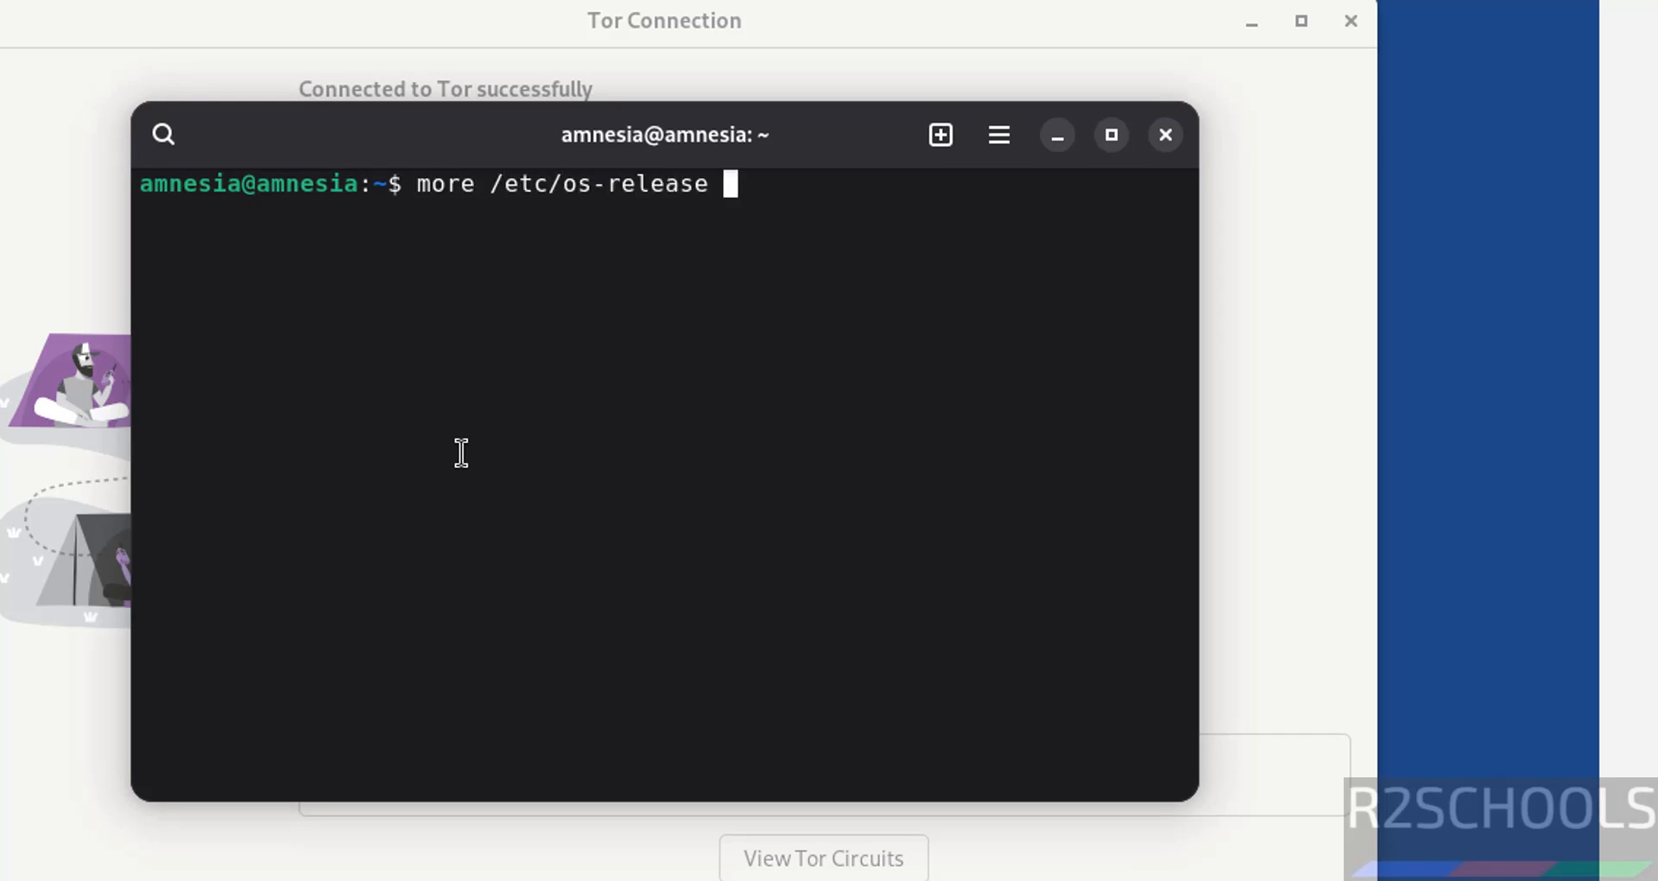
key("Return")
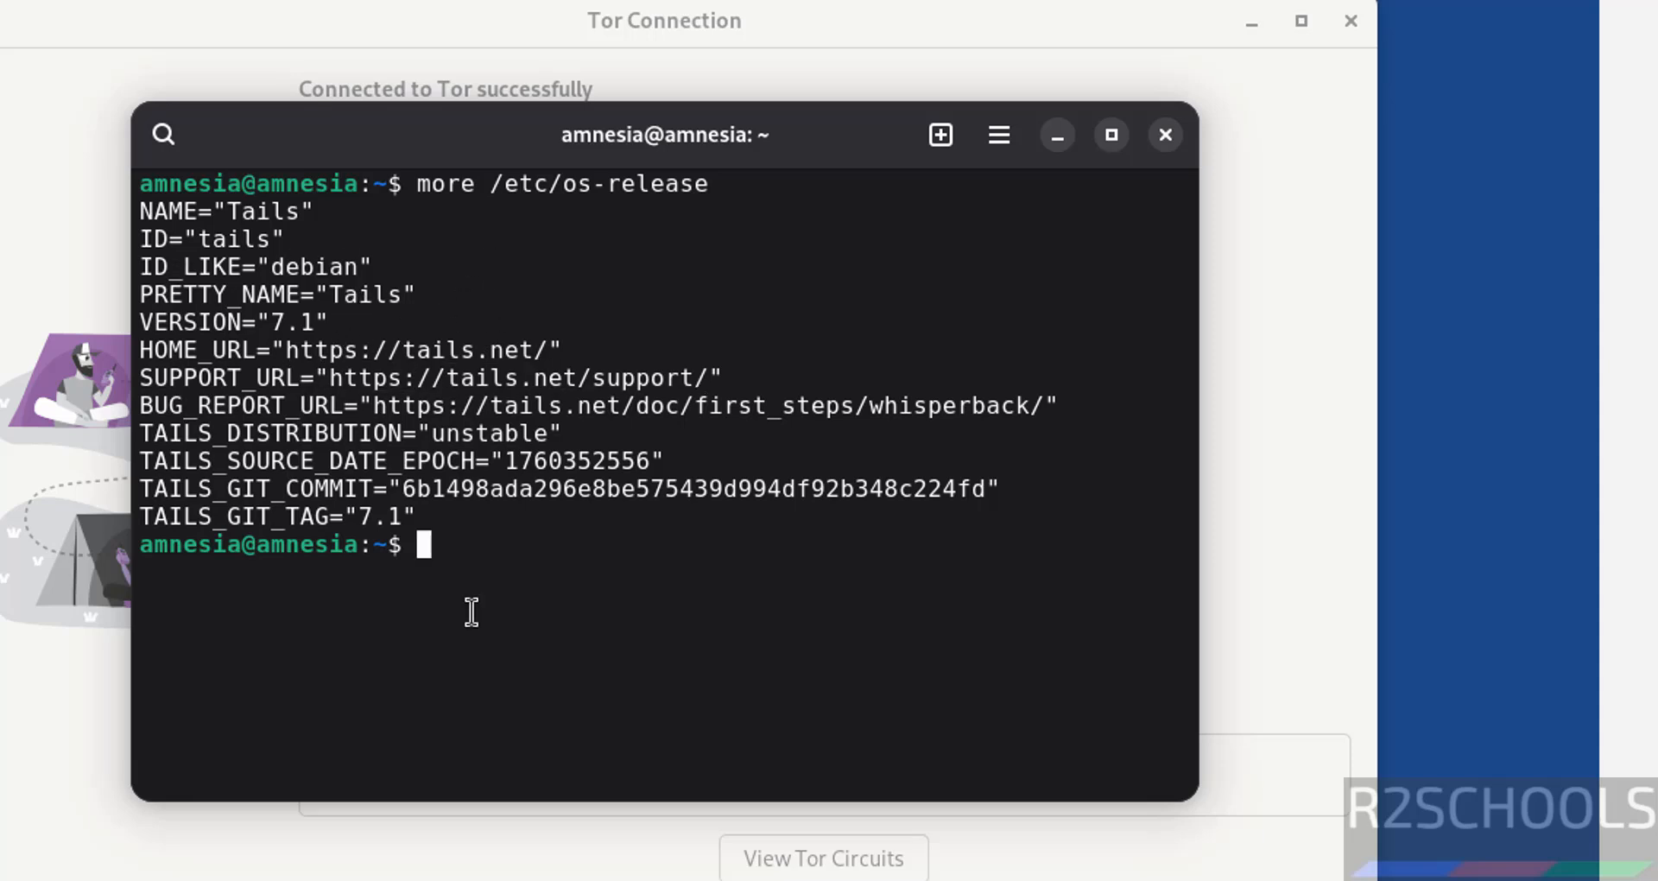
Step: Run 'sudo apt update' with the administration password, then hide the terminal to check Tor status
type("sudo apt ud")
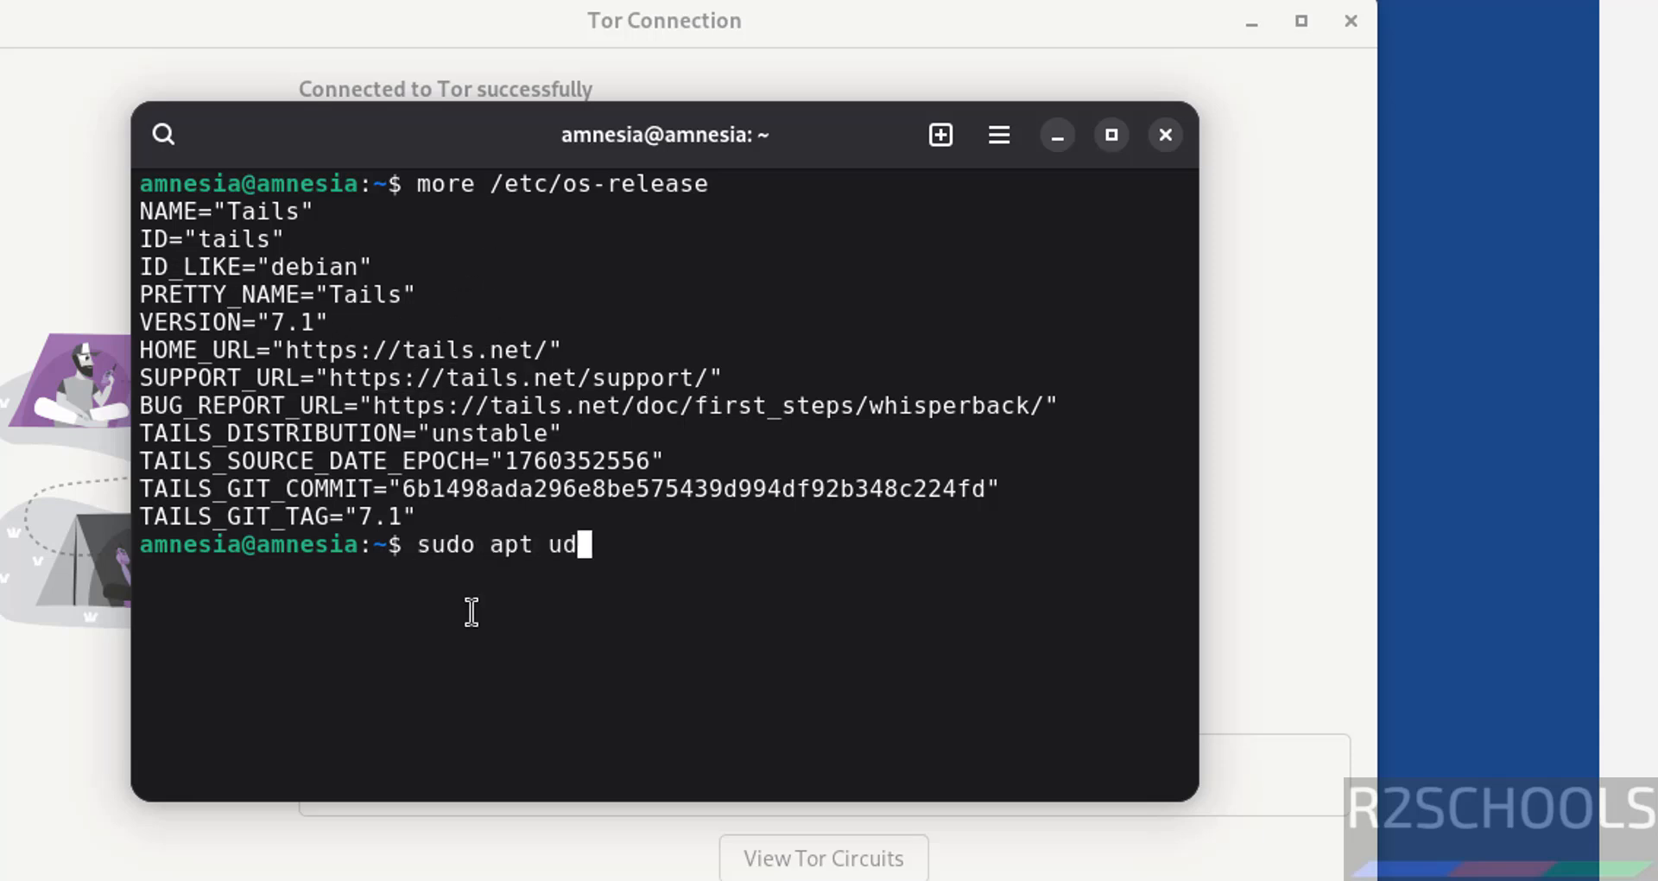
type("at")
key("BackSpace")
key("BackSpace")
key("BackSpace")
type("pdate")
key("Return")
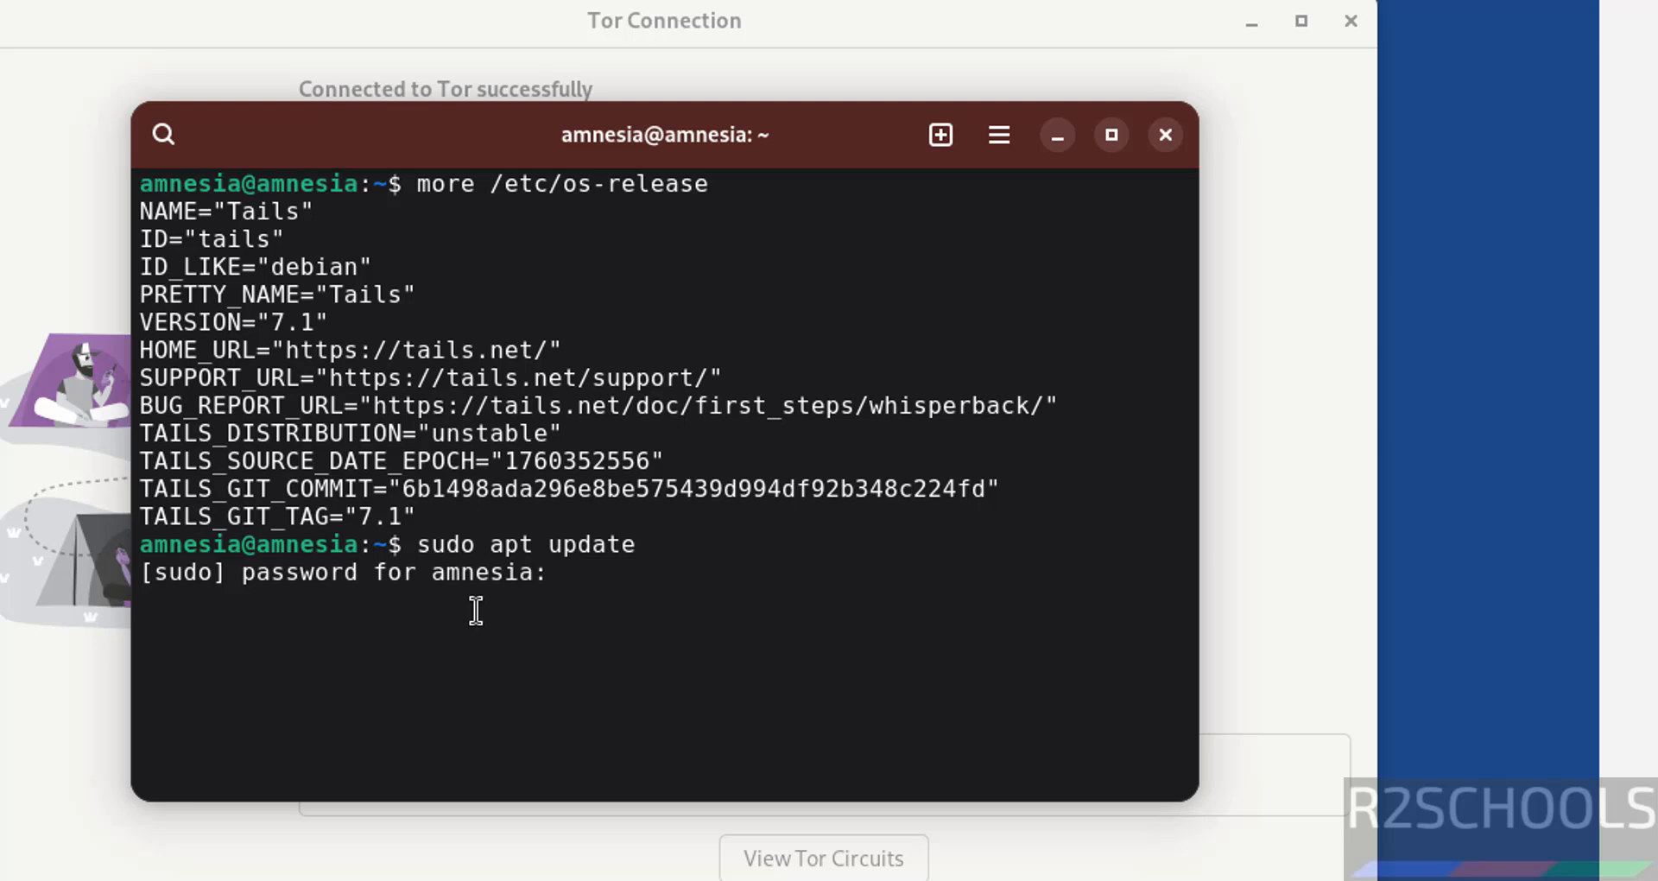
type("********")
key("Return")
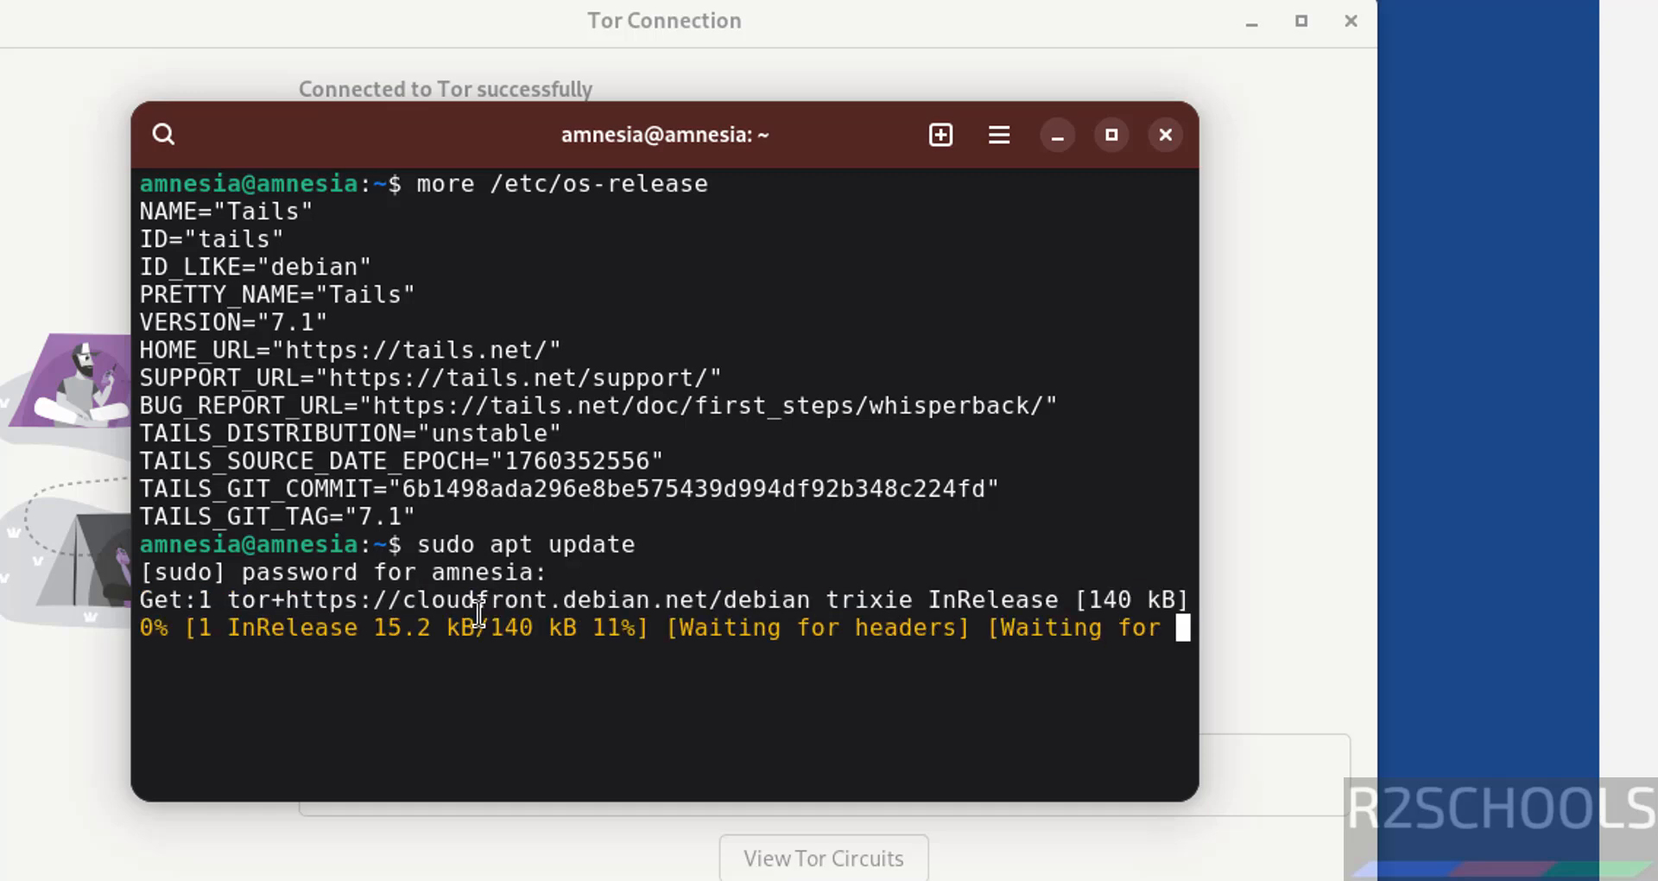
key("super+h")
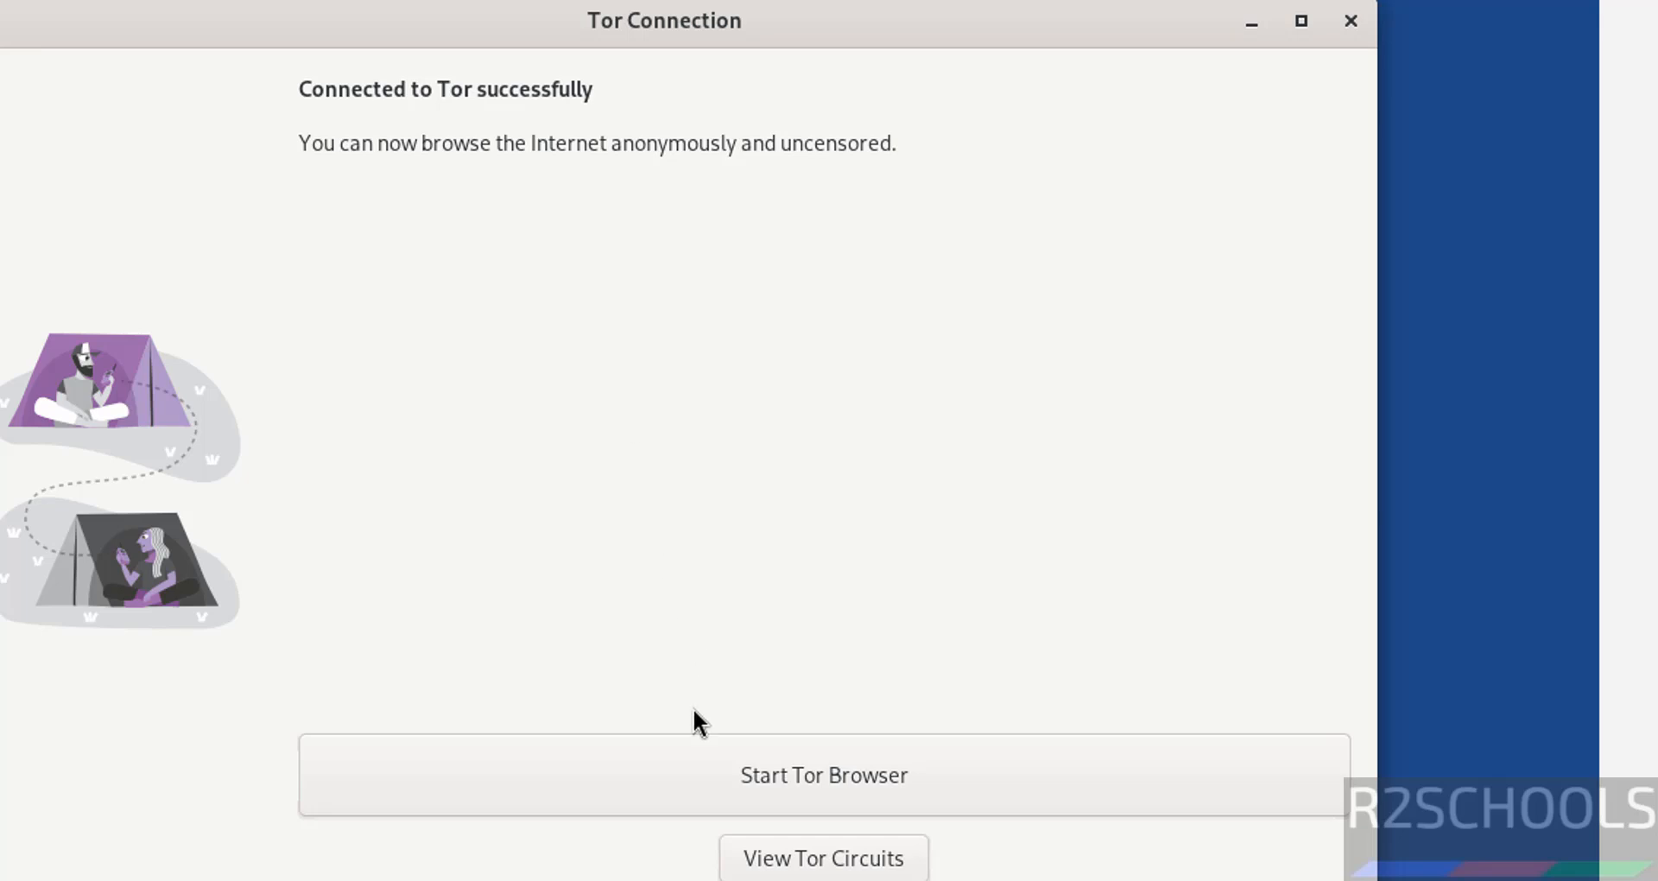
Step: Launch Tor Browser, browse the applications grid pages, then return to the running apt update
left_click(644, 775)
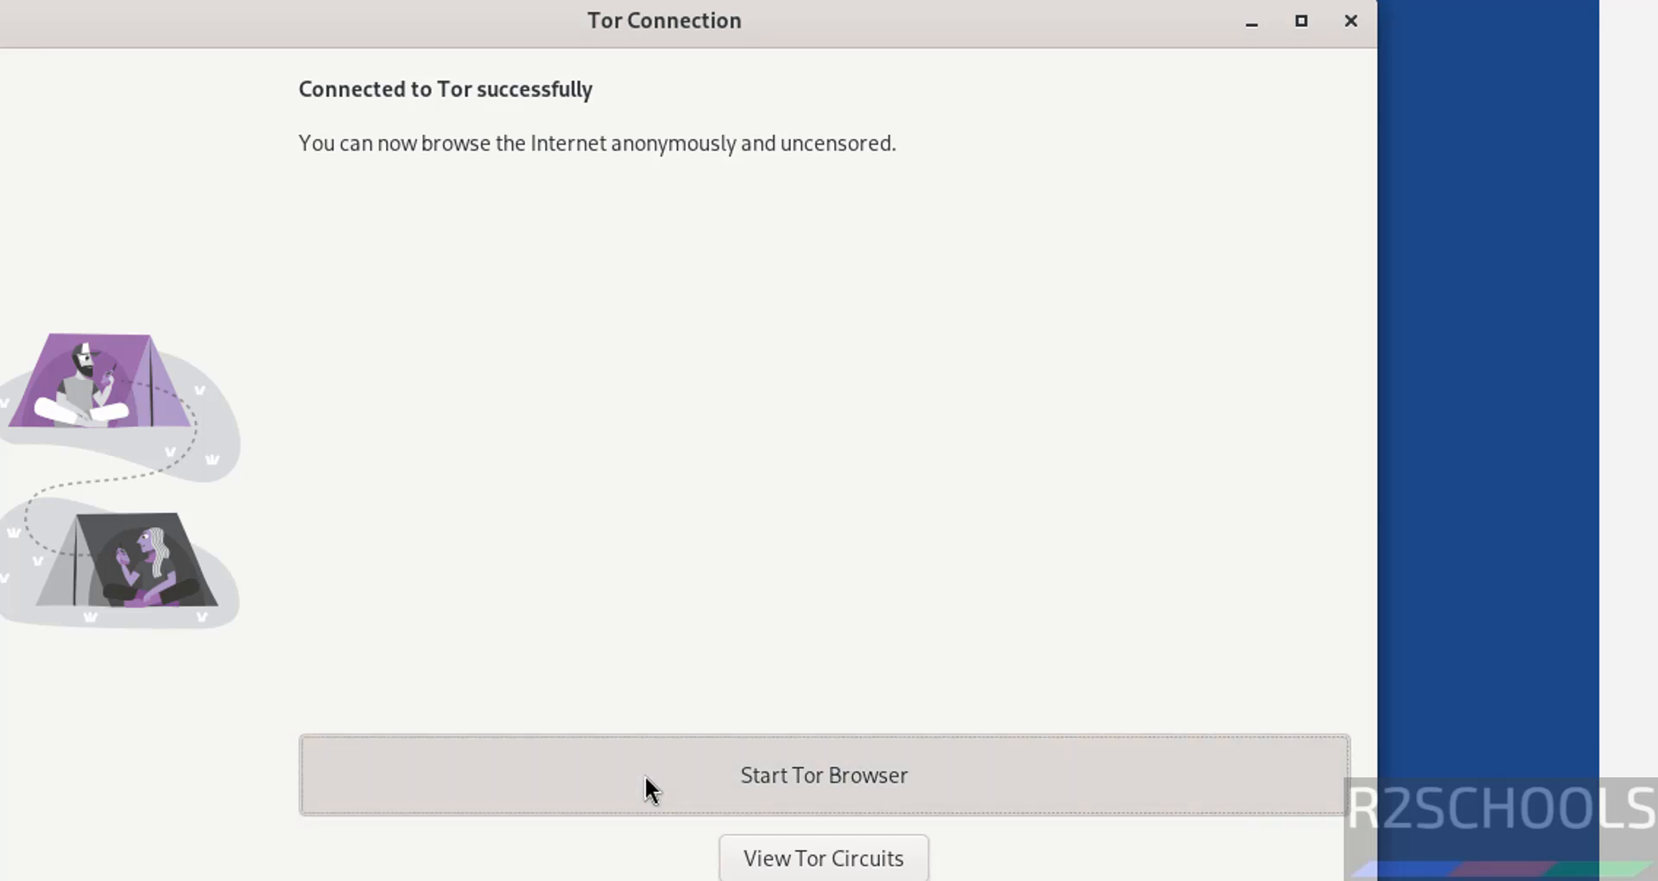
key("alt+Tab")
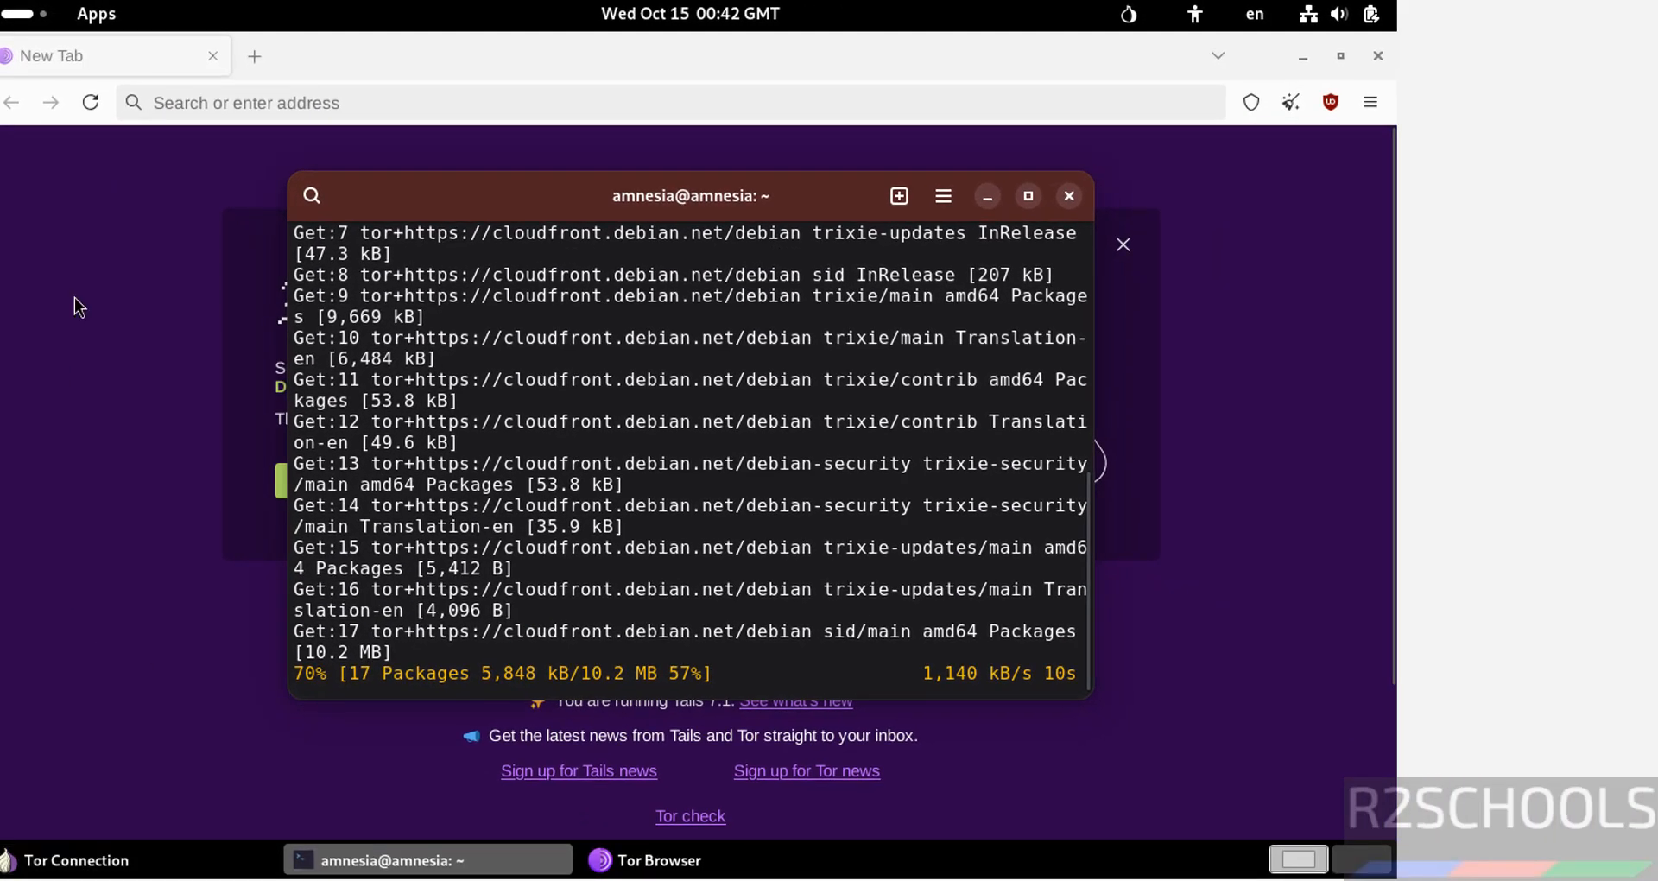
left_click(27, 21)
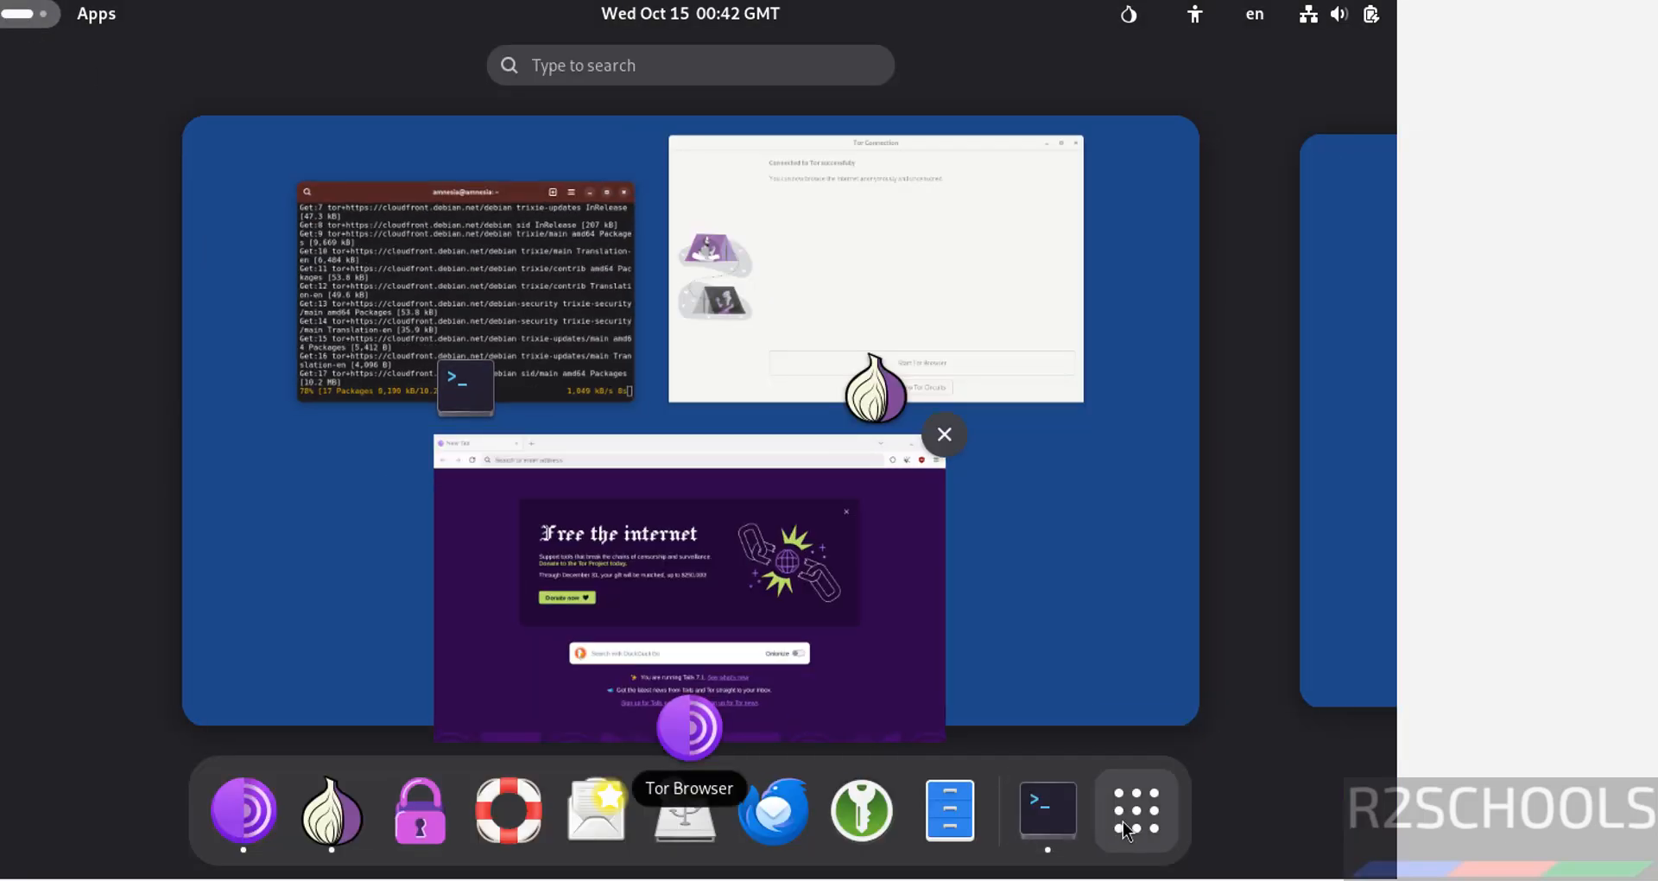
left_click(1123, 821)
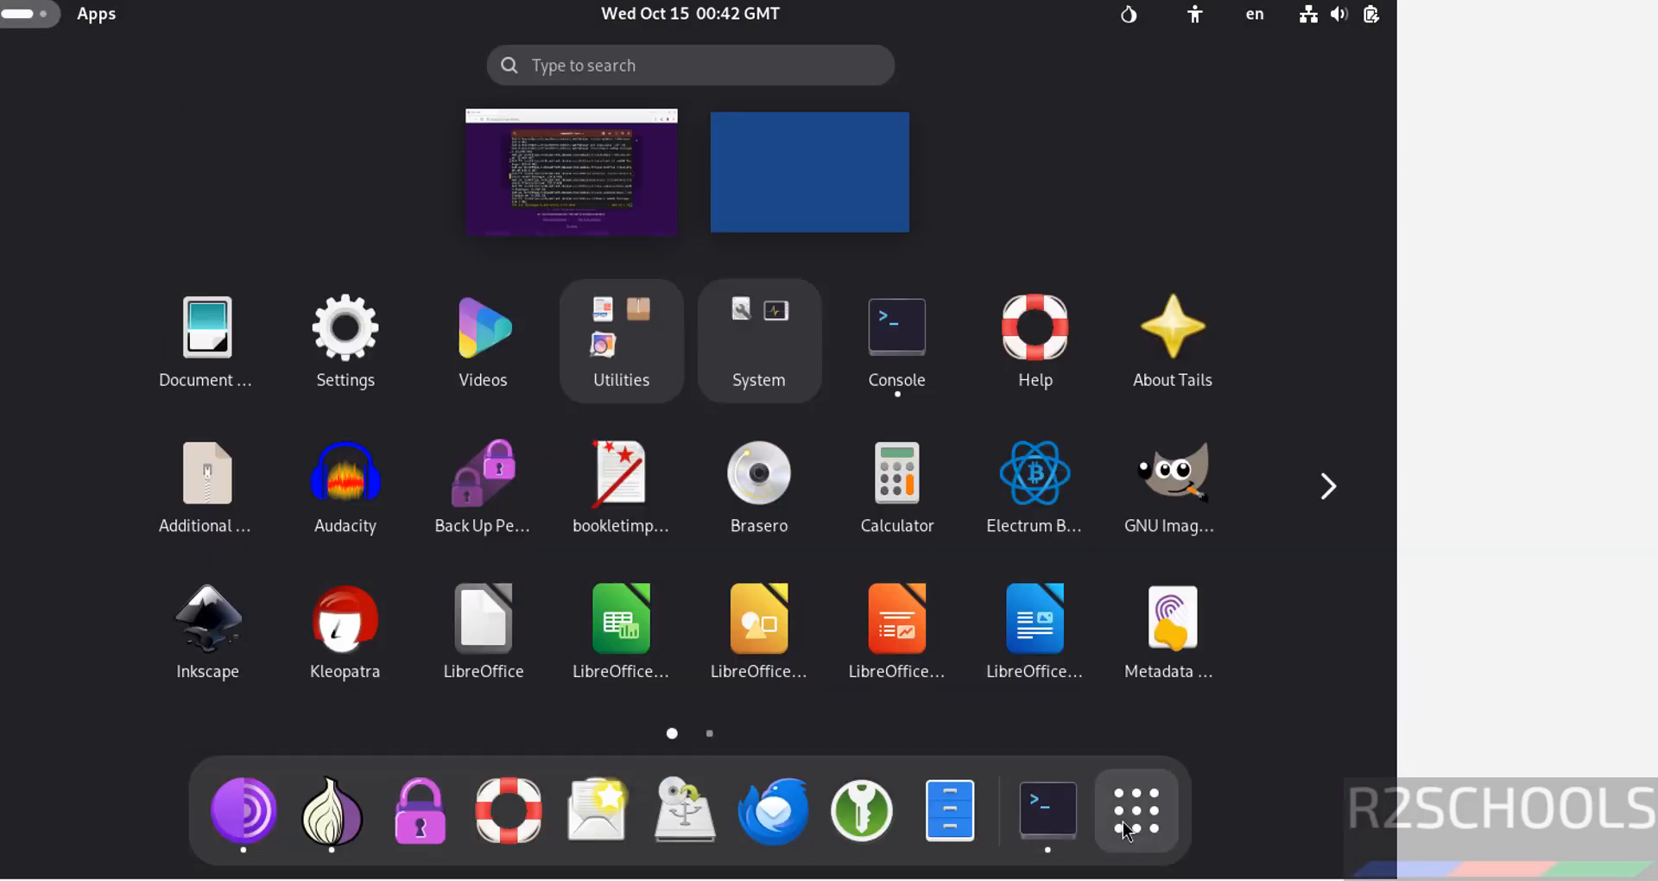
left_click(1329, 486)
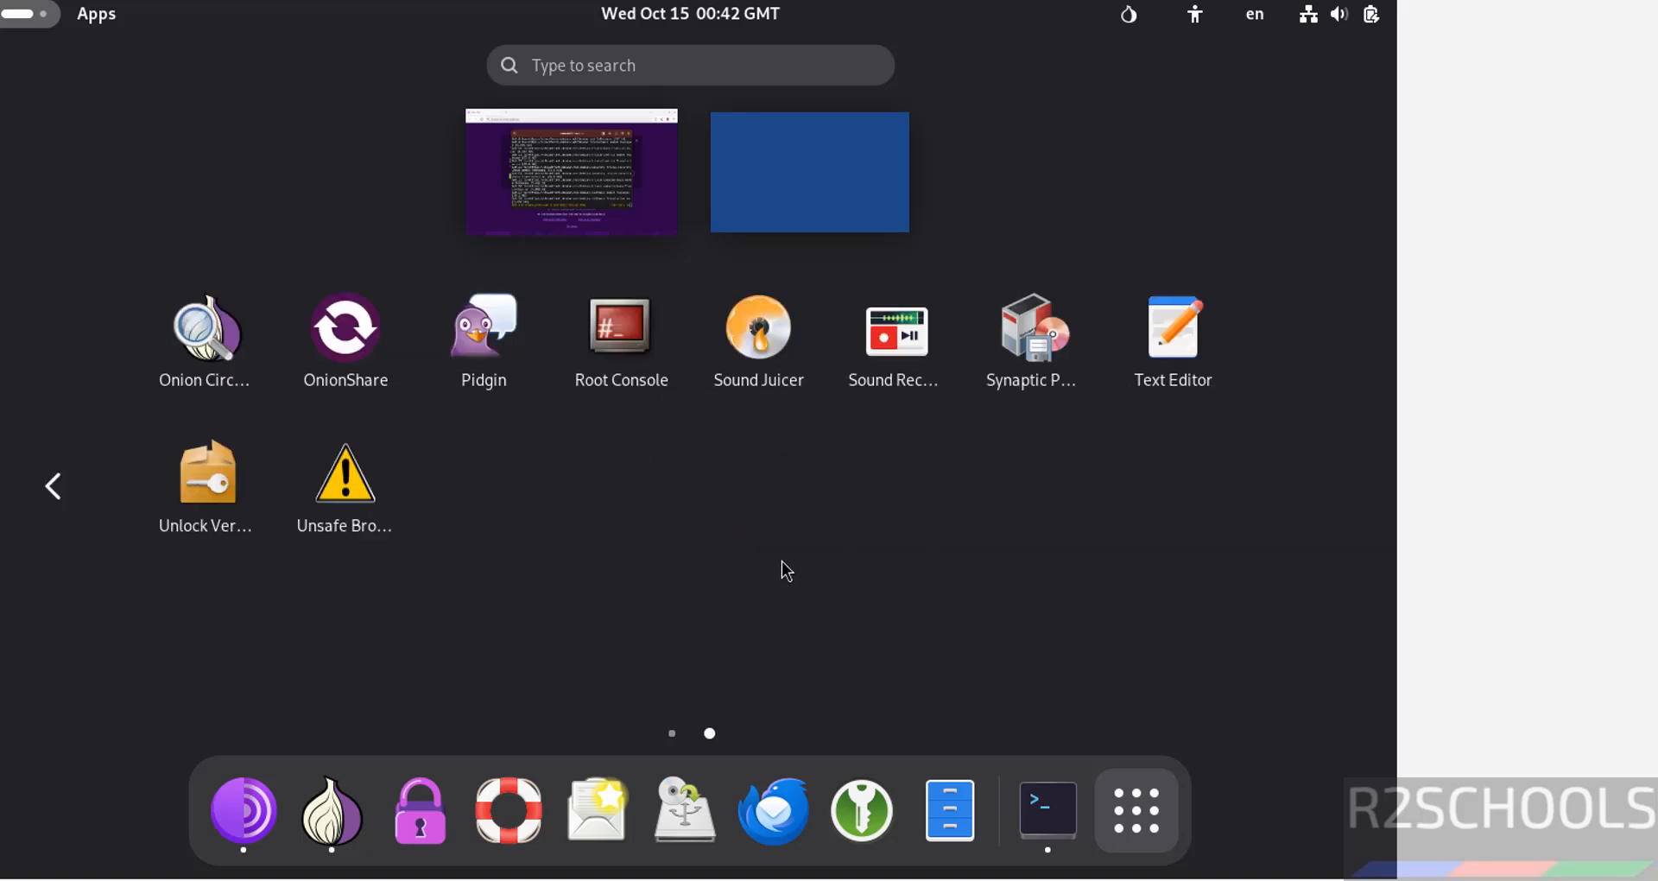
key("Tab")
key("Tab")
key("super")
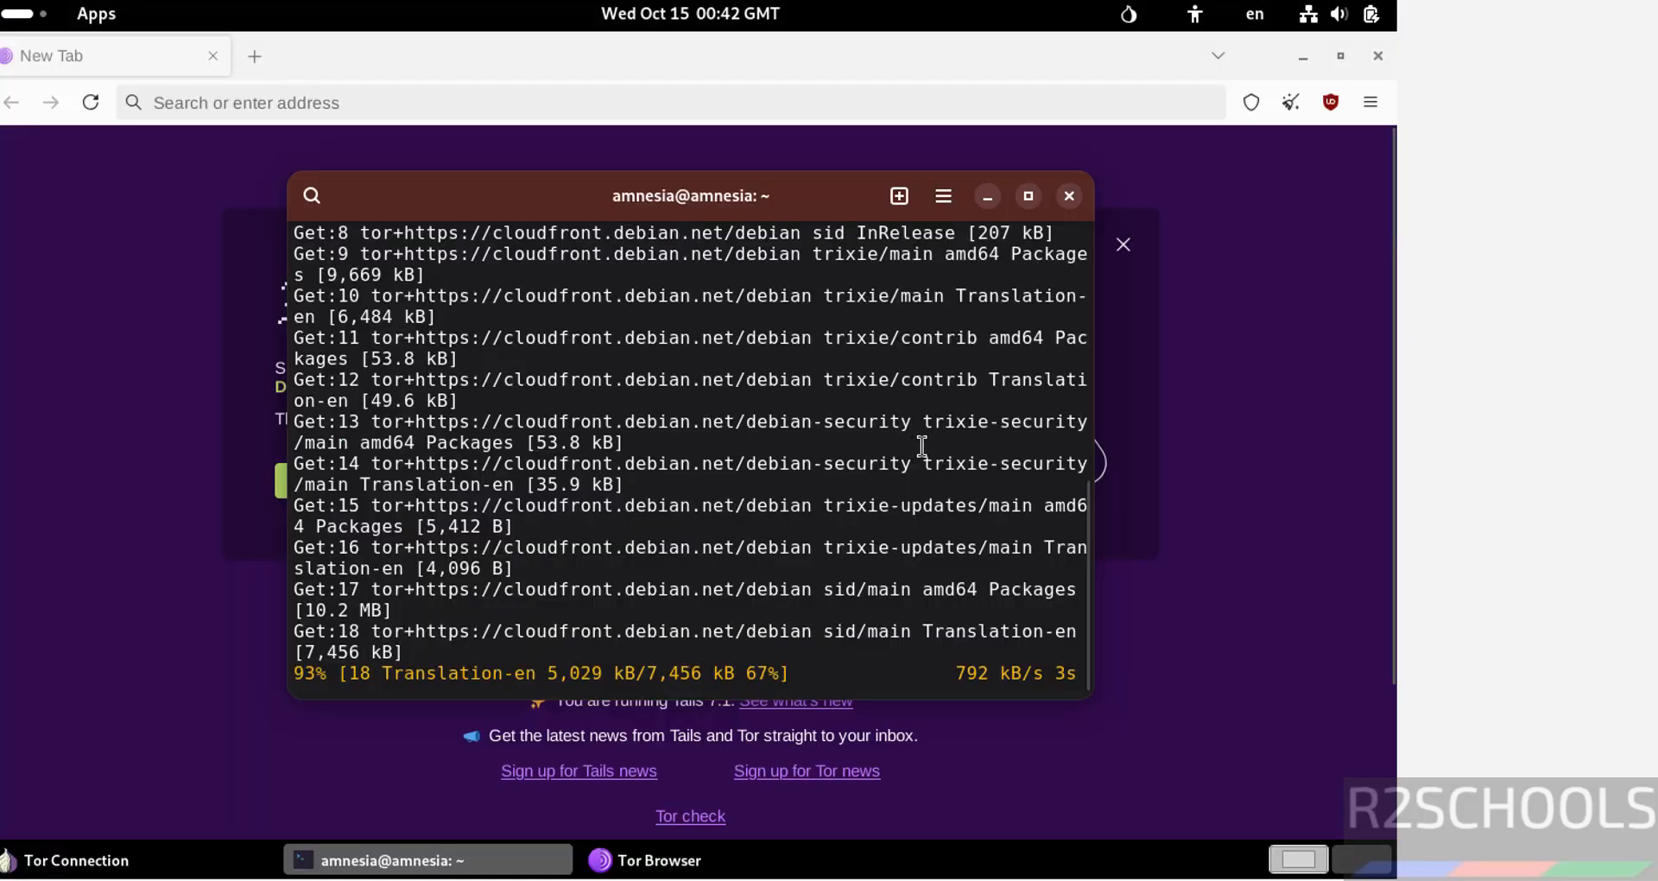